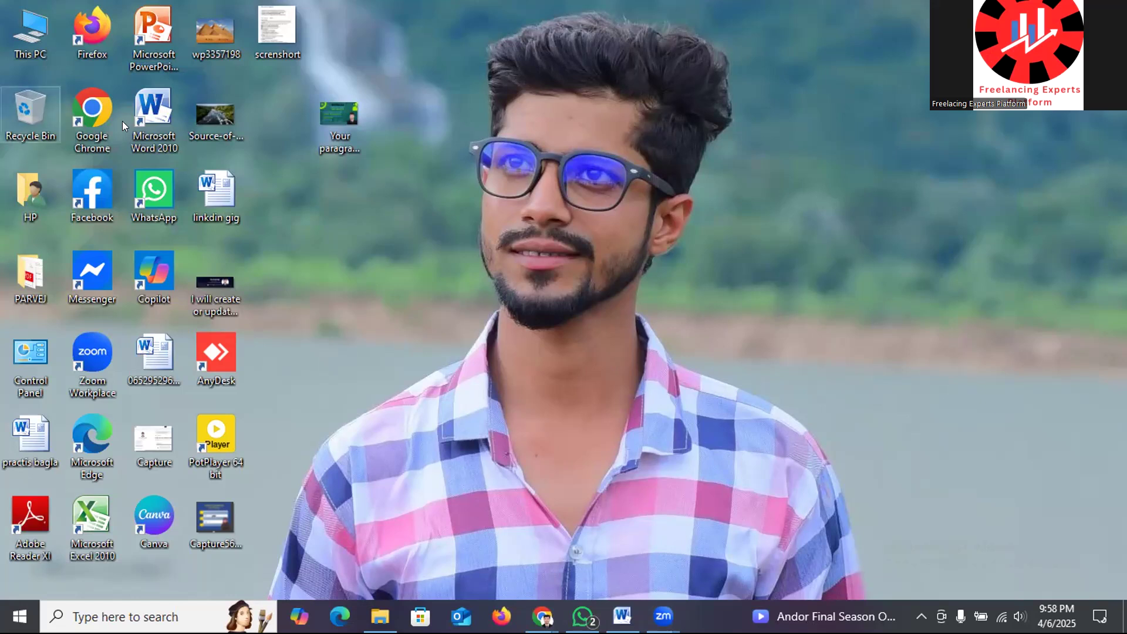
Step: Open Google Chrome with the profile whose photo shows a man in a dark suit and maximize the window
{"action": "double_click", "coordinate": [88, 112]}
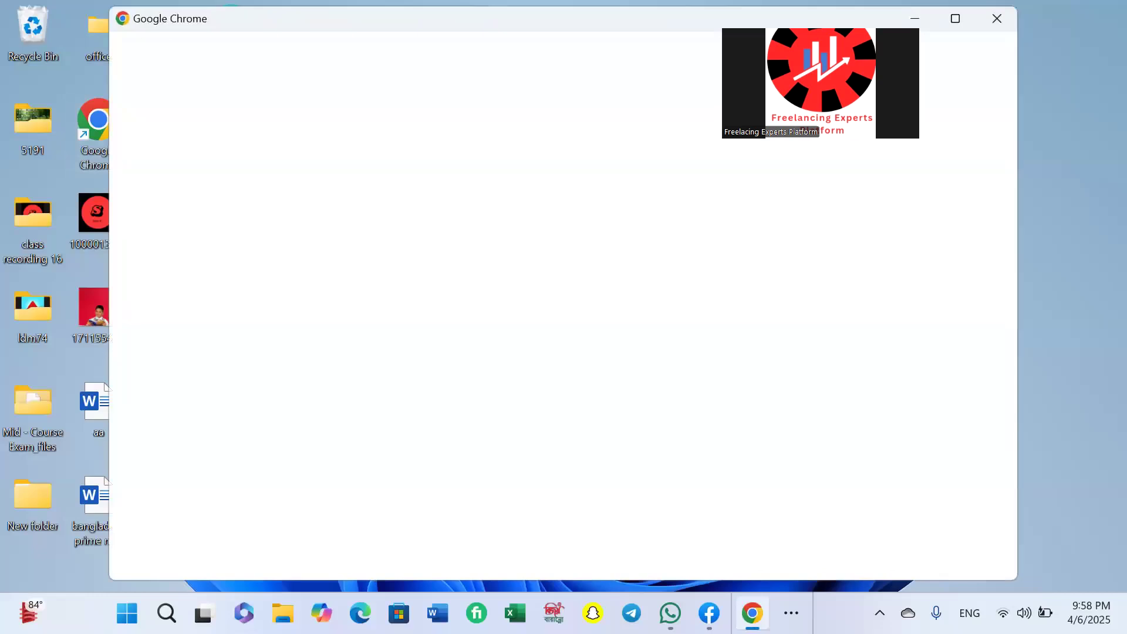
{"action": "scroll", "coordinate": [651, 403], "scroll_direction": "down", "scroll_amount": 3}
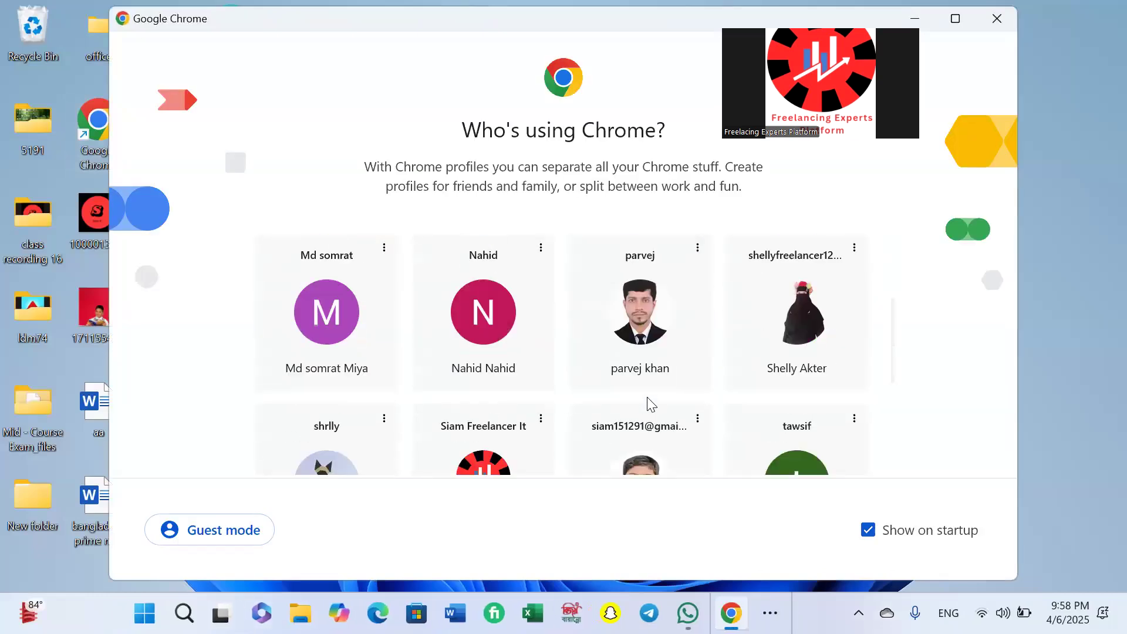
{"action": "left_click", "coordinate": [658, 329]}
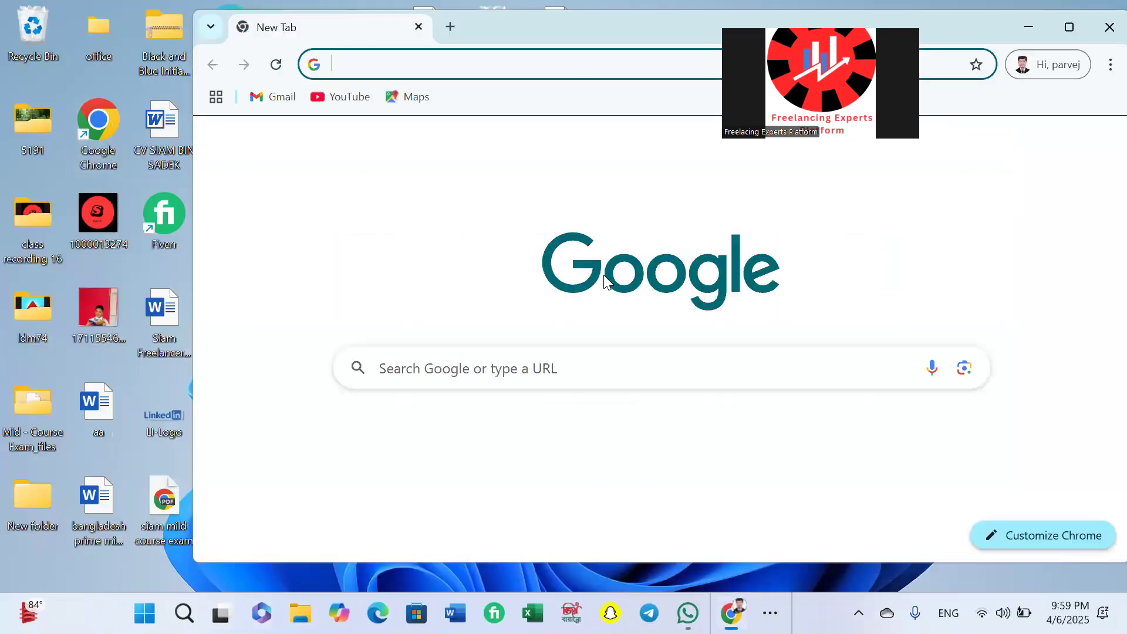
{"action": "left_click", "coordinate": [1068, 27]}
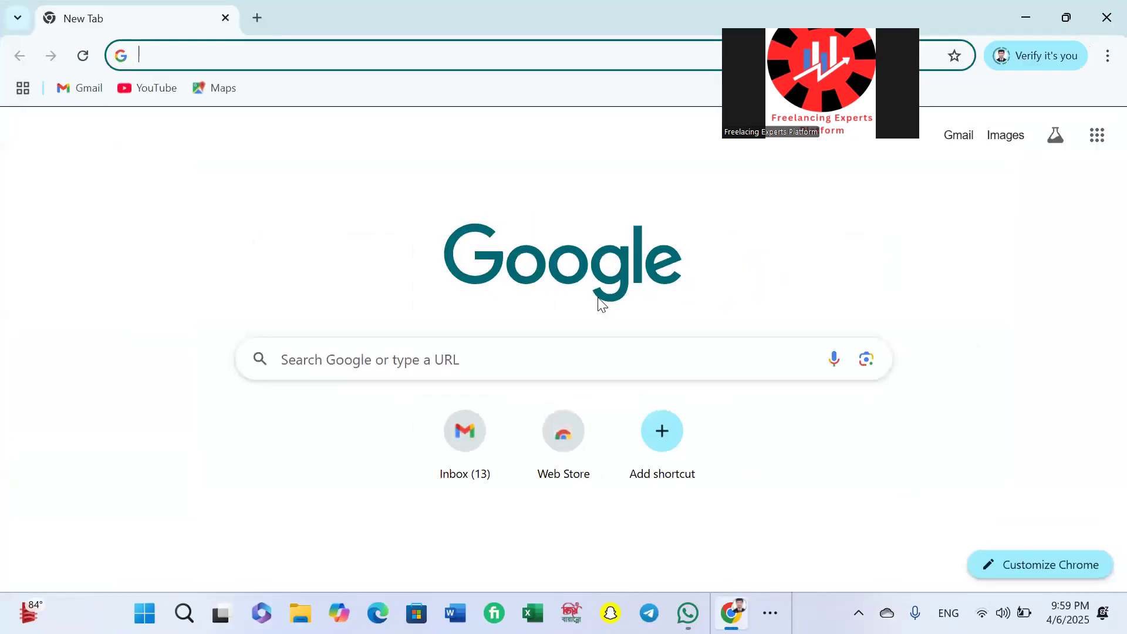
Step: Search Google for youtube and open the YouTube website from the results
{"action": "left_click", "coordinate": [664, 357]}
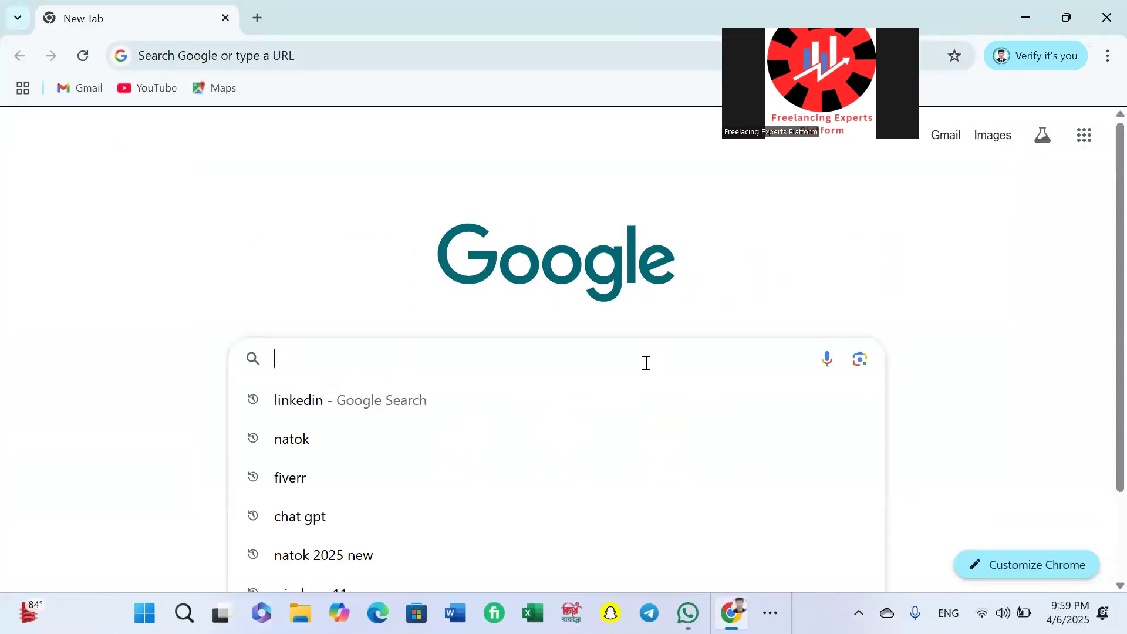
{"action": "type", "text": "youtube"}
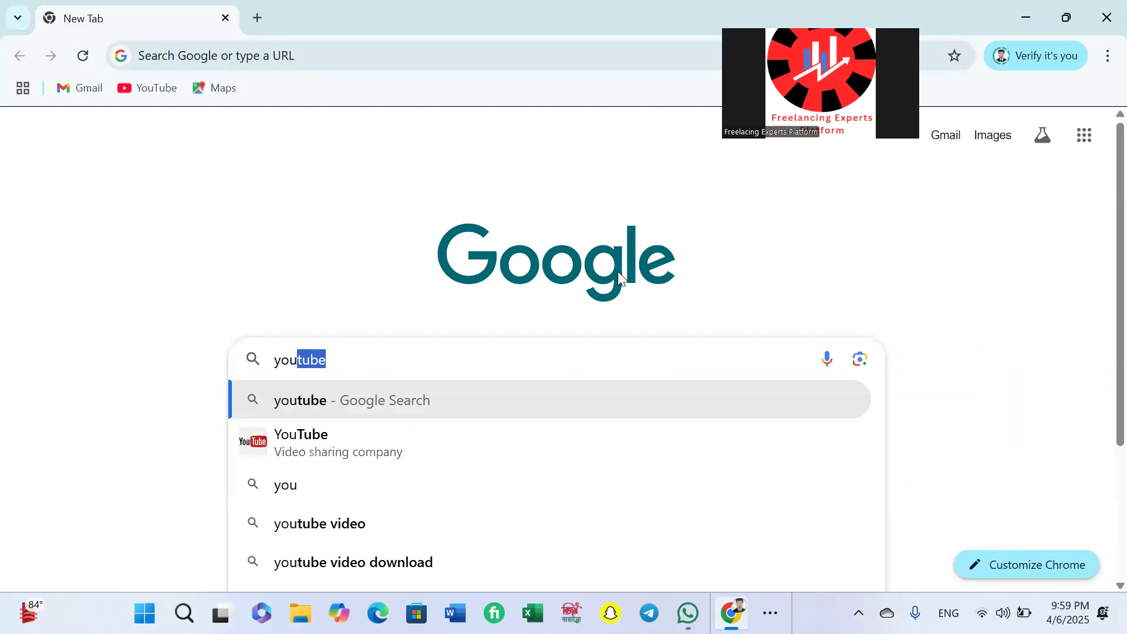
{"action": "left_click", "coordinate": [554, 452]}
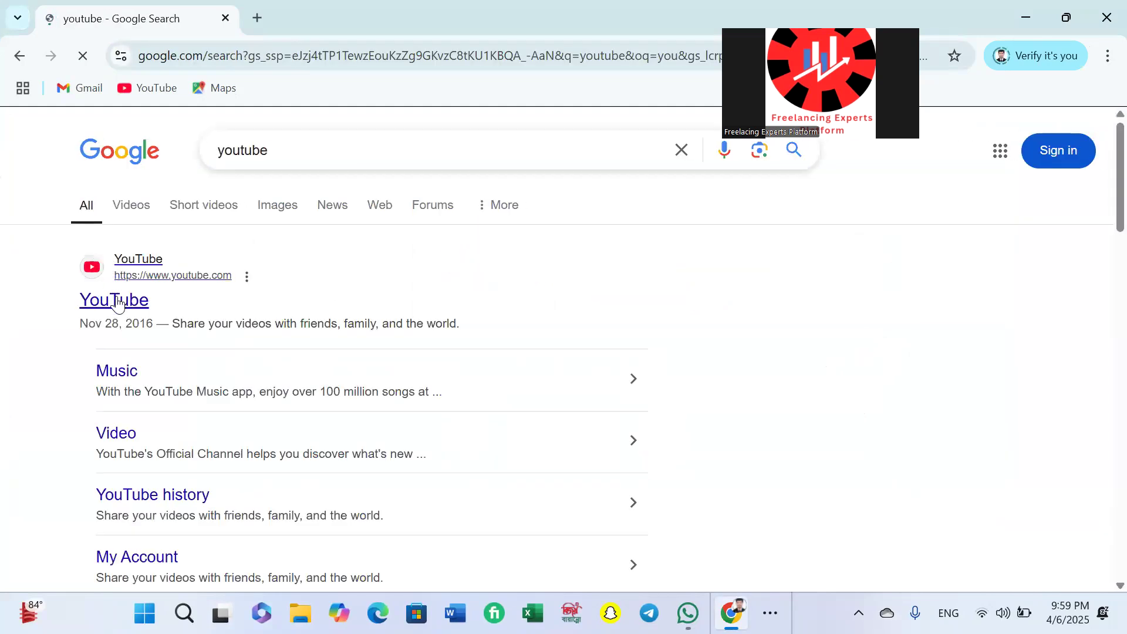
{"action": "left_click", "coordinate": [117, 301]}
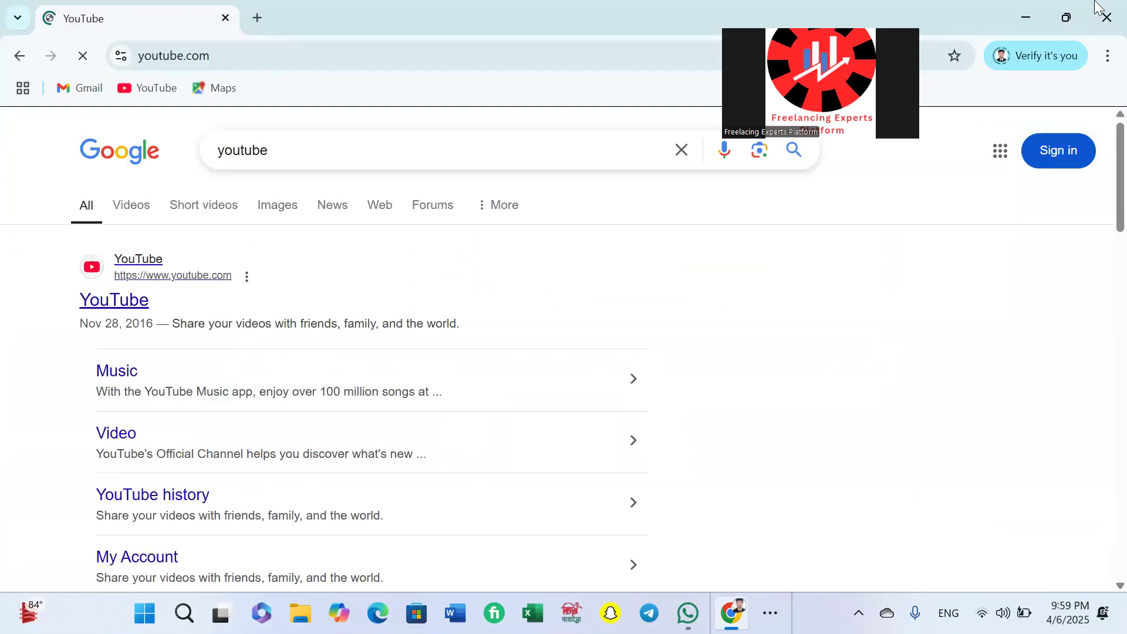
{"action": "left_click", "coordinate": [654, 308]}
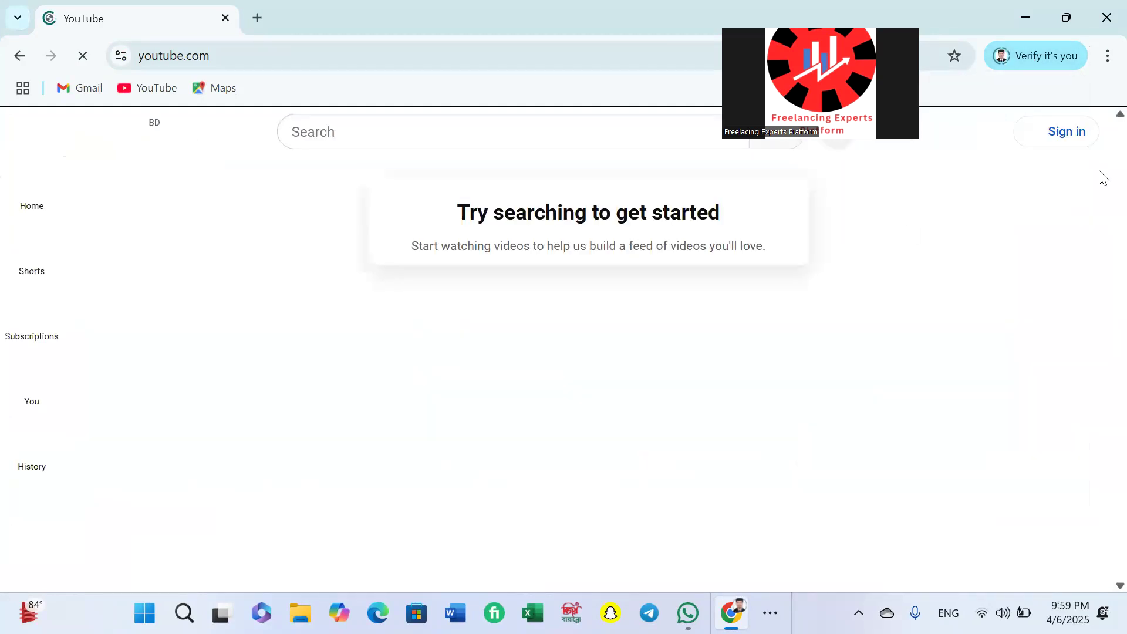
Step: Try to sign in to YouTube through Google's forgotten-password passkey verification, and close the browser window
{"action": "left_click", "coordinate": [1080, 150]}
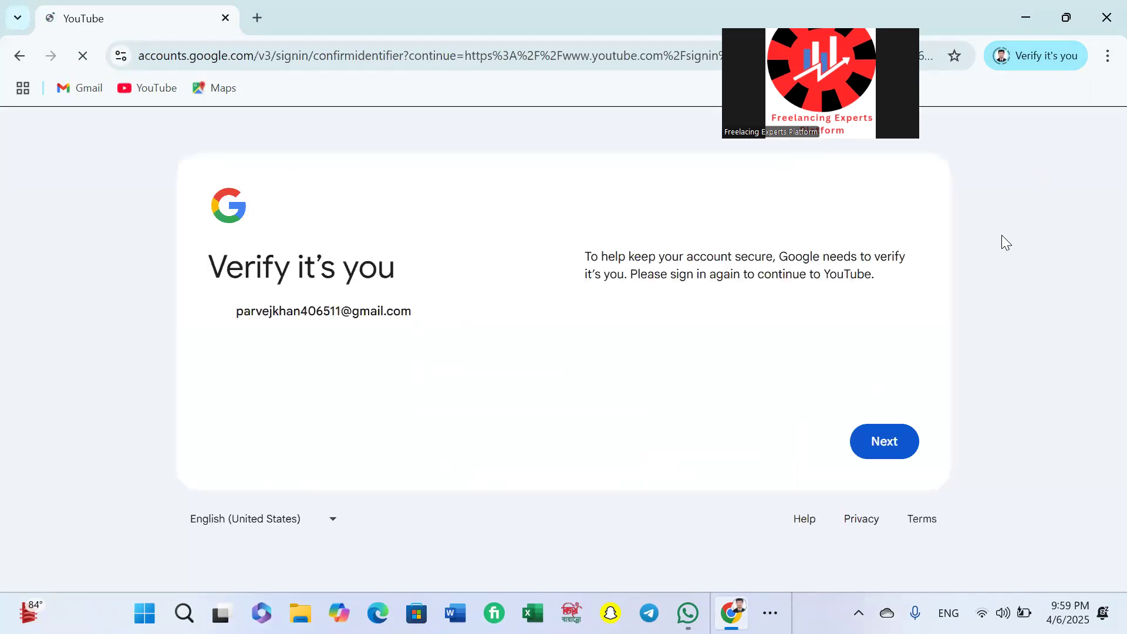
{"action": "left_click", "coordinate": [874, 450]}
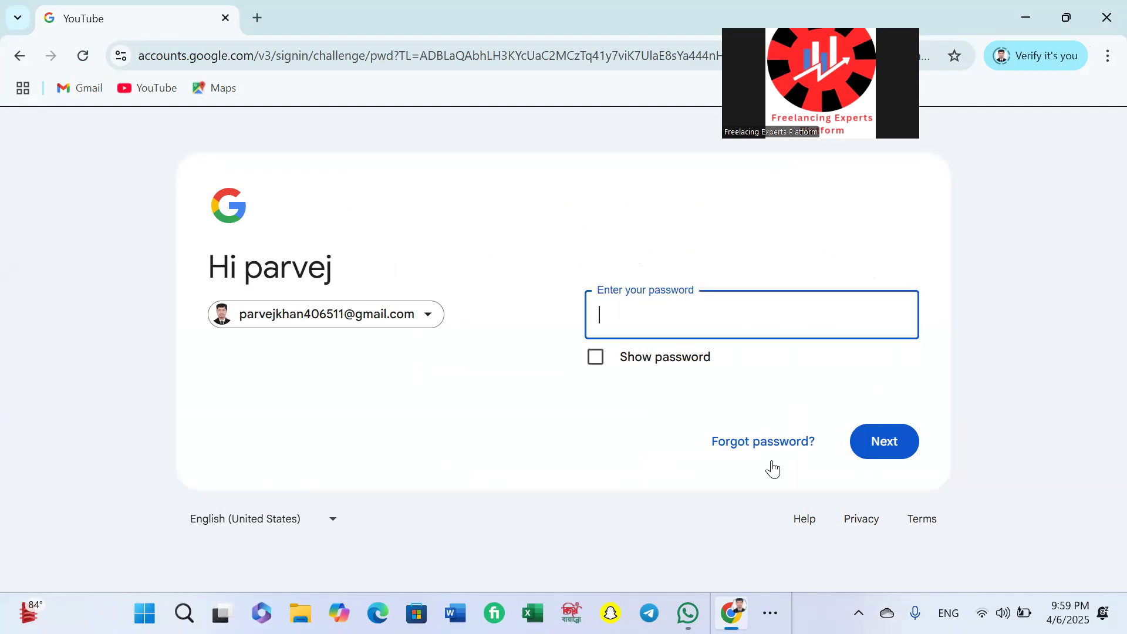
{"action": "left_click", "coordinate": [756, 445]}
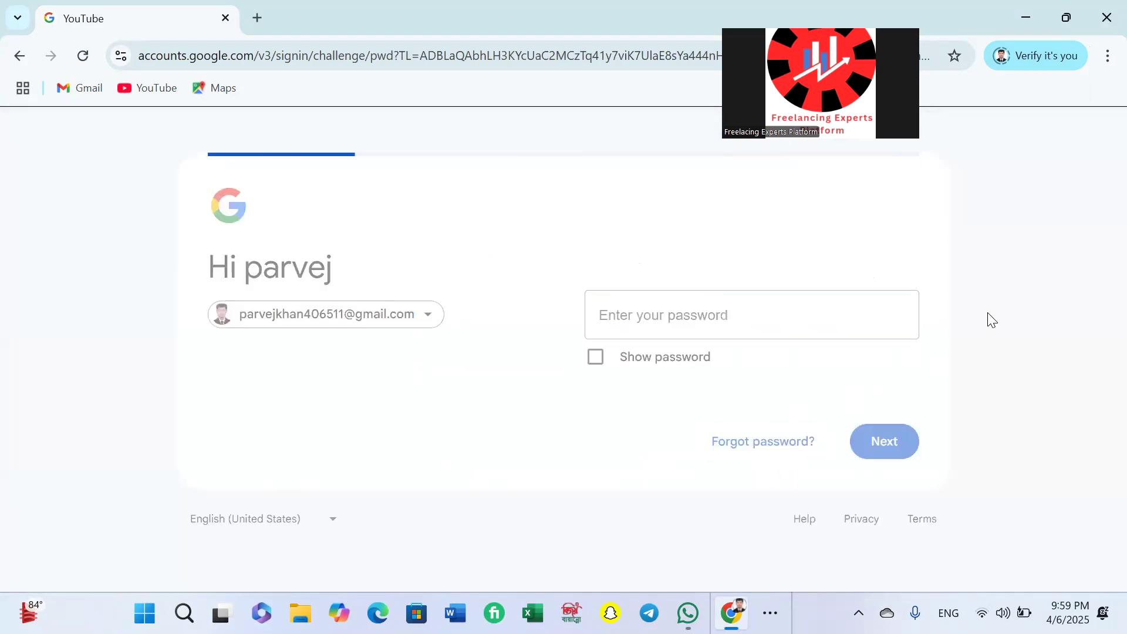
{"action": "left_click", "coordinate": [856, 507]}
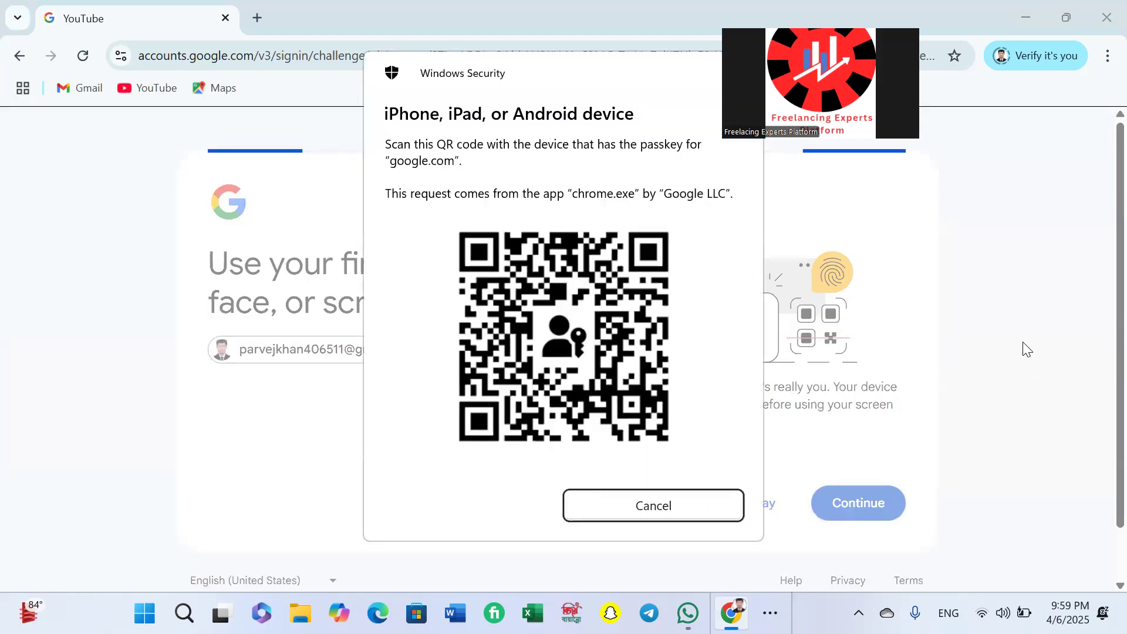
{"action": "left_click", "coordinate": [653, 506]}
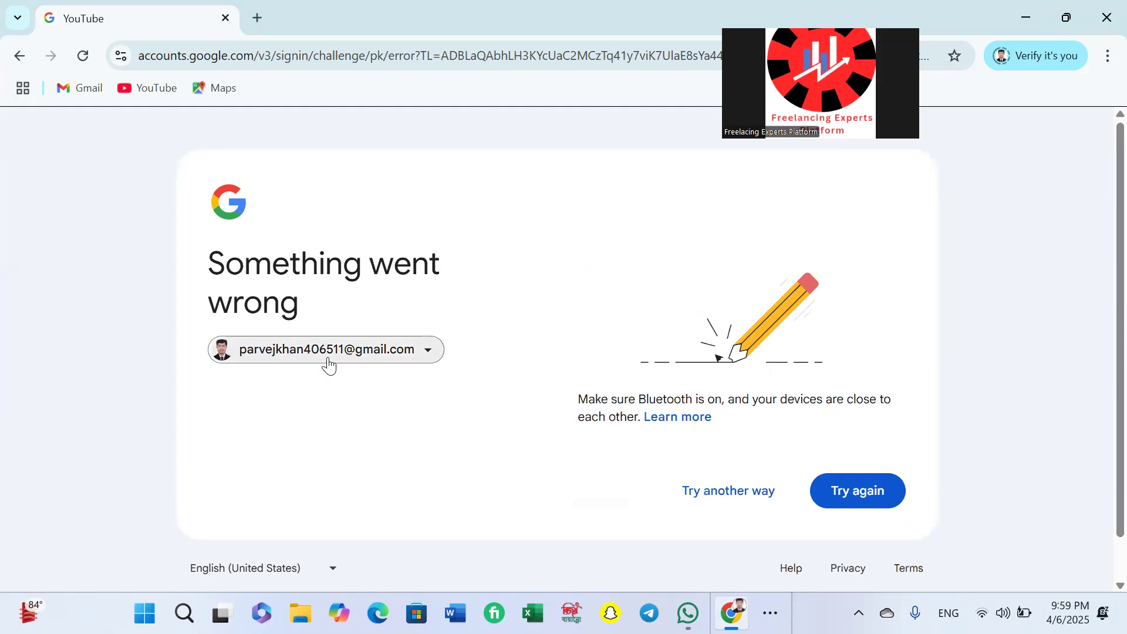
{"action": "left_click", "coordinate": [18, 57]}
{"action": "left_click", "coordinate": [19, 56]}
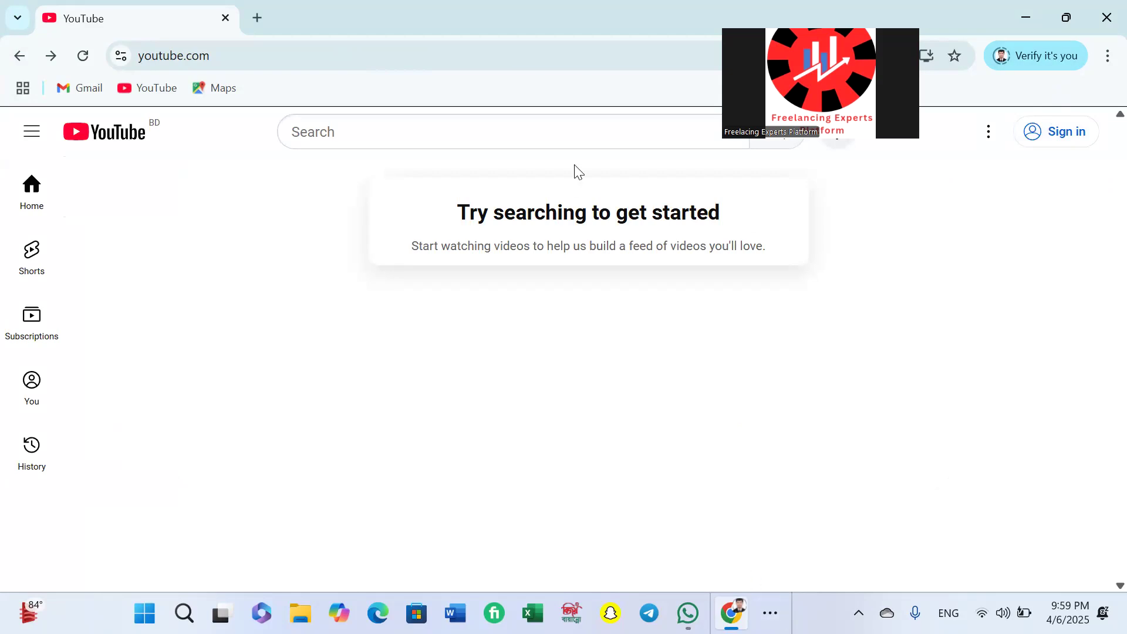
{"action": "left_click", "coordinate": [1104, 12]}
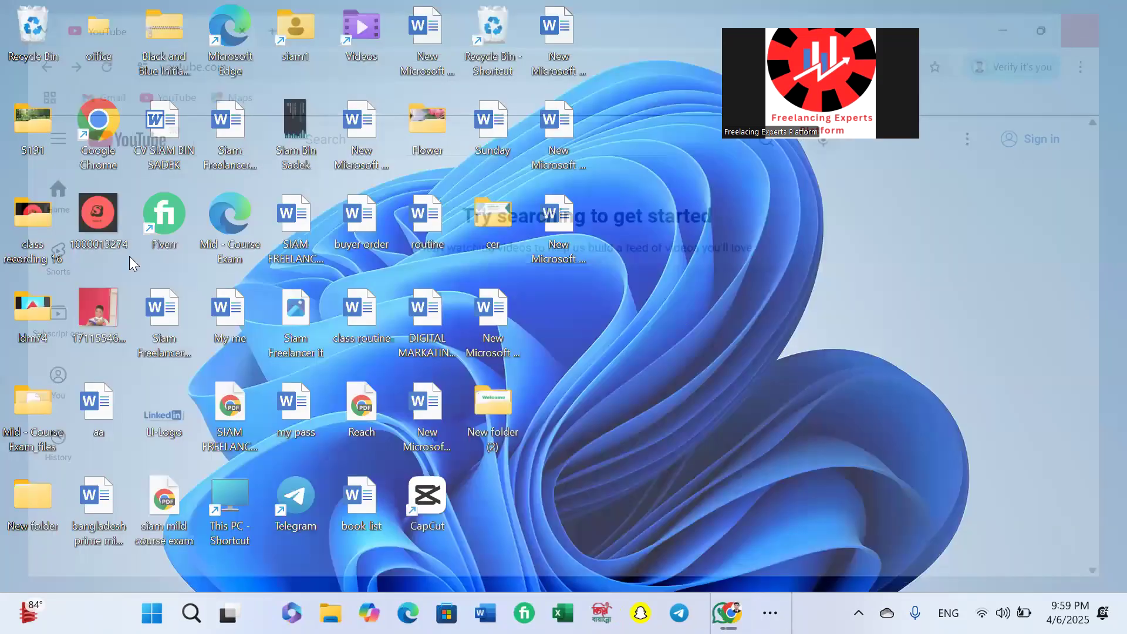
Step: Reopen Google Chrome and choose the profile with the crimson N avatar from the profile picker
{"action": "double_click", "coordinate": [92, 123]}
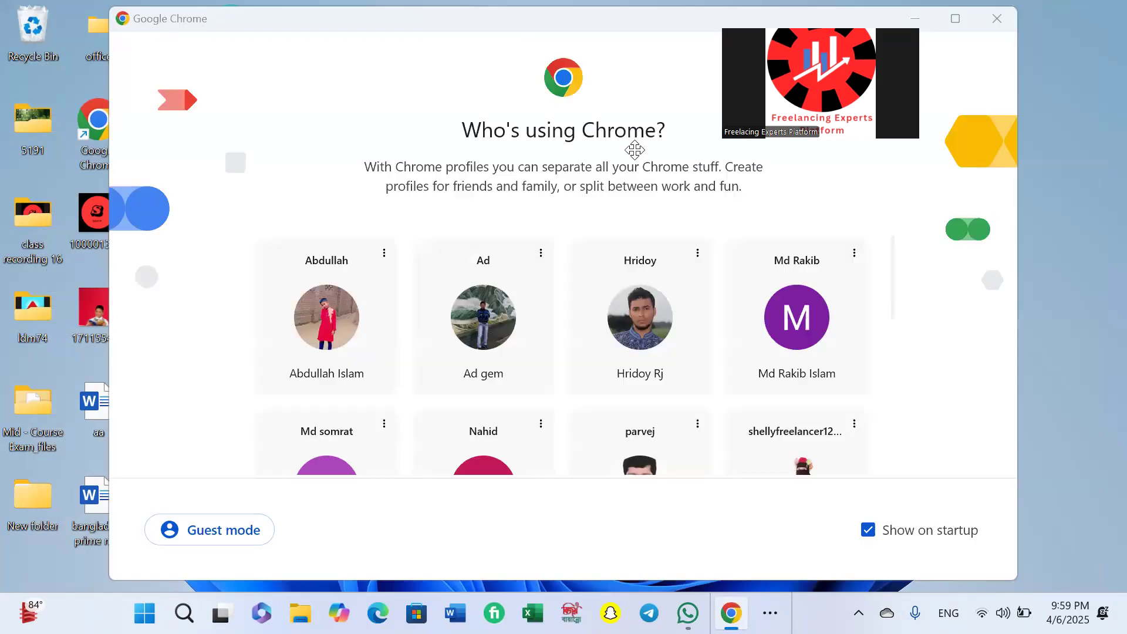
{"action": "scroll", "coordinate": [561, 406], "scroll_direction": "down", "scroll_amount": 3}
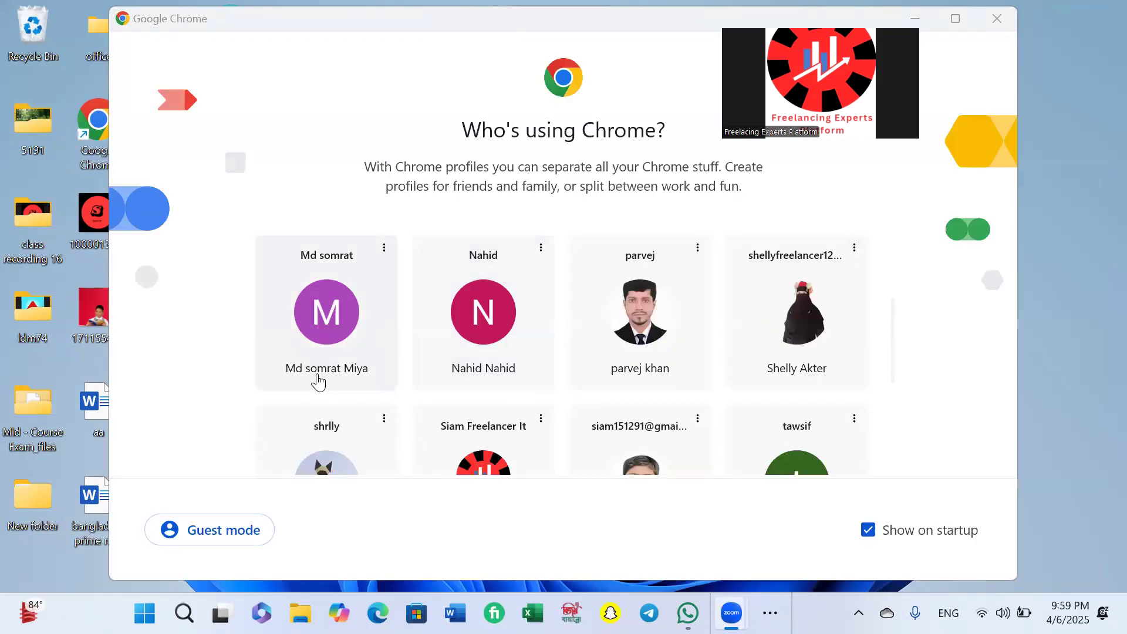
{"action": "scroll", "coordinate": [318, 382], "scroll_direction": "down", "scroll_amount": 3}
{"action": "scroll", "coordinate": [750, 360], "scroll_direction": "up", "scroll_amount": 1}
{"action": "scroll", "coordinate": [750, 359], "scroll_direction": "down", "scroll_amount": 1}
{"action": "scroll", "coordinate": [510, 390], "scroll_direction": "down", "scroll_amount": 1}
{"action": "scroll", "coordinate": [518, 382], "scroll_direction": "up", "scroll_amount": 5}
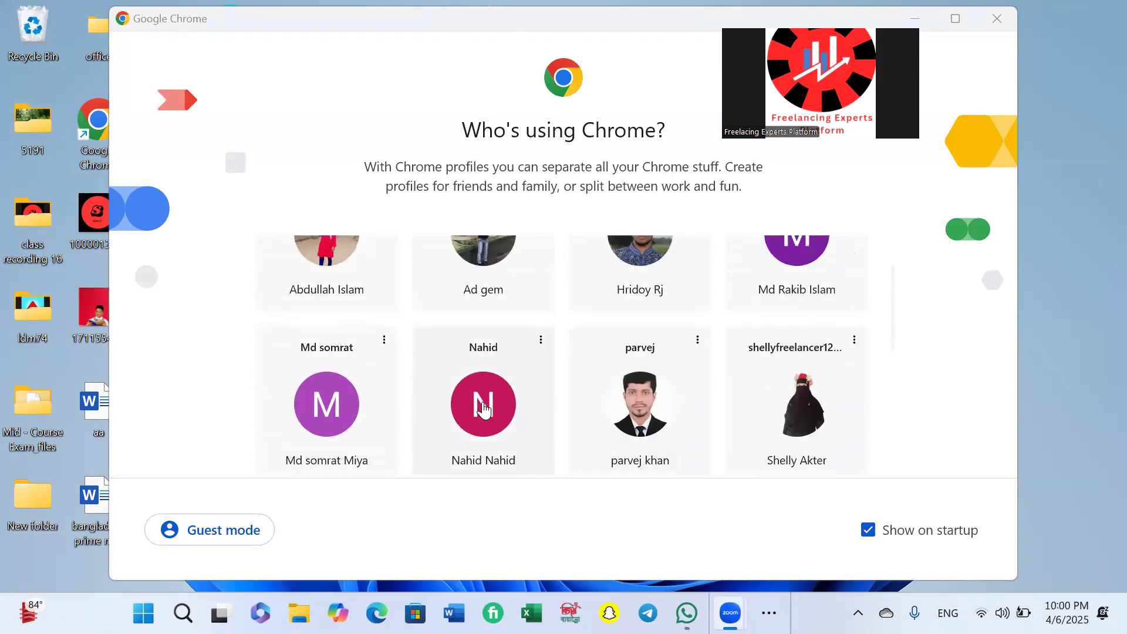
{"action": "left_click", "coordinate": [483, 408]}
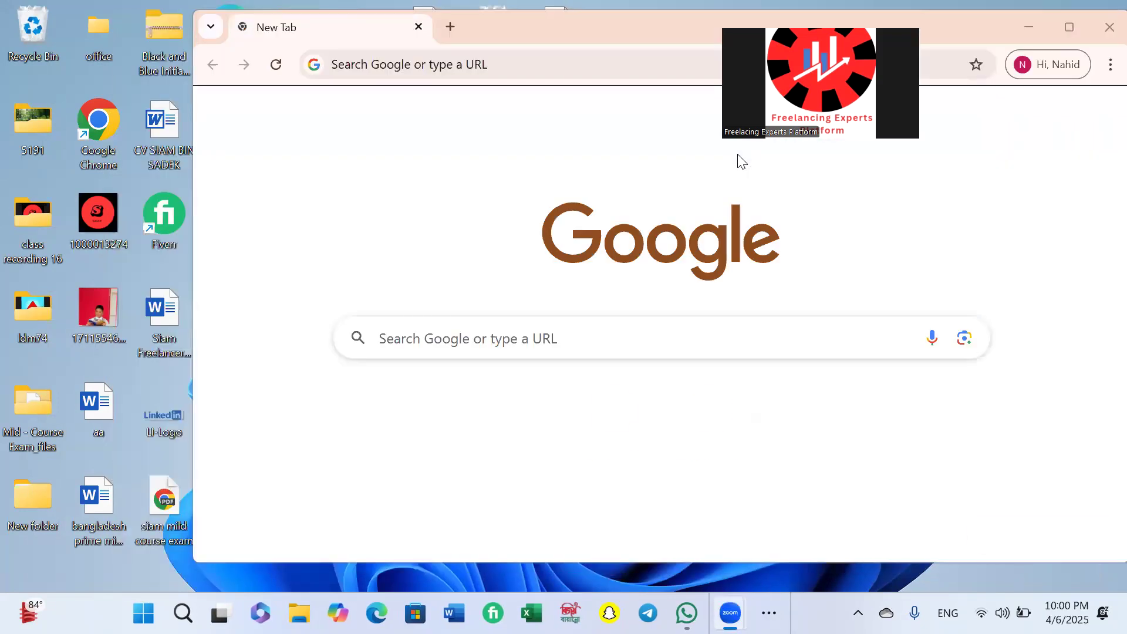
Step: Search for youtube from the new tab page and open the YouTube home page
{"action": "left_click", "coordinate": [1057, 113]}
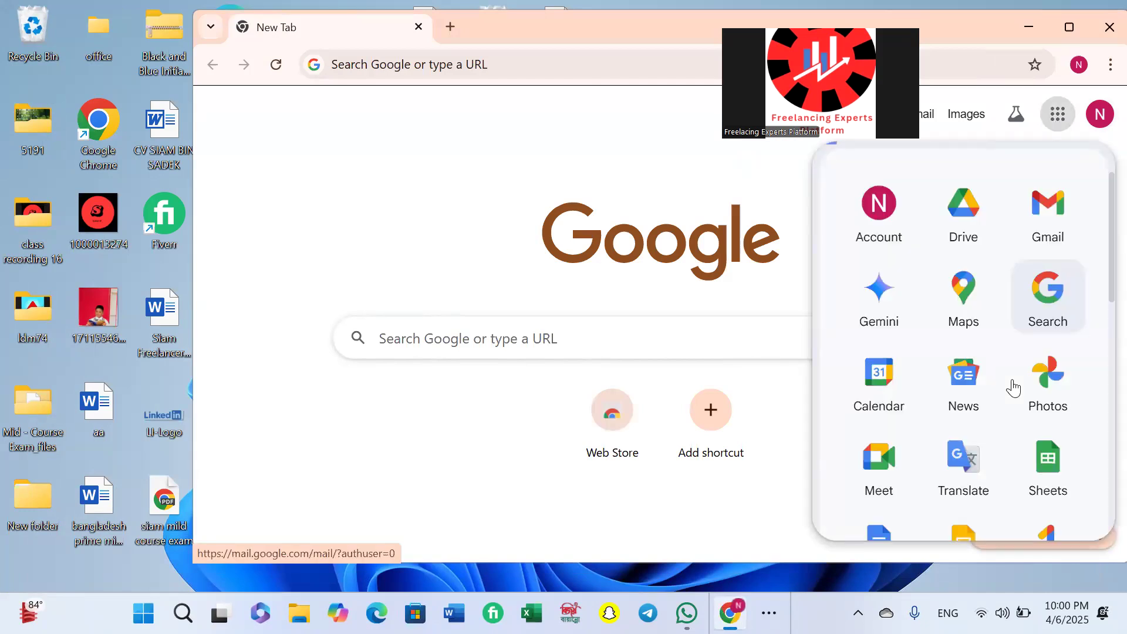
{"action": "scroll", "coordinate": [1008, 374], "scroll_direction": "down", "scroll_amount": 3}
{"action": "left_click", "coordinate": [675, 340]}
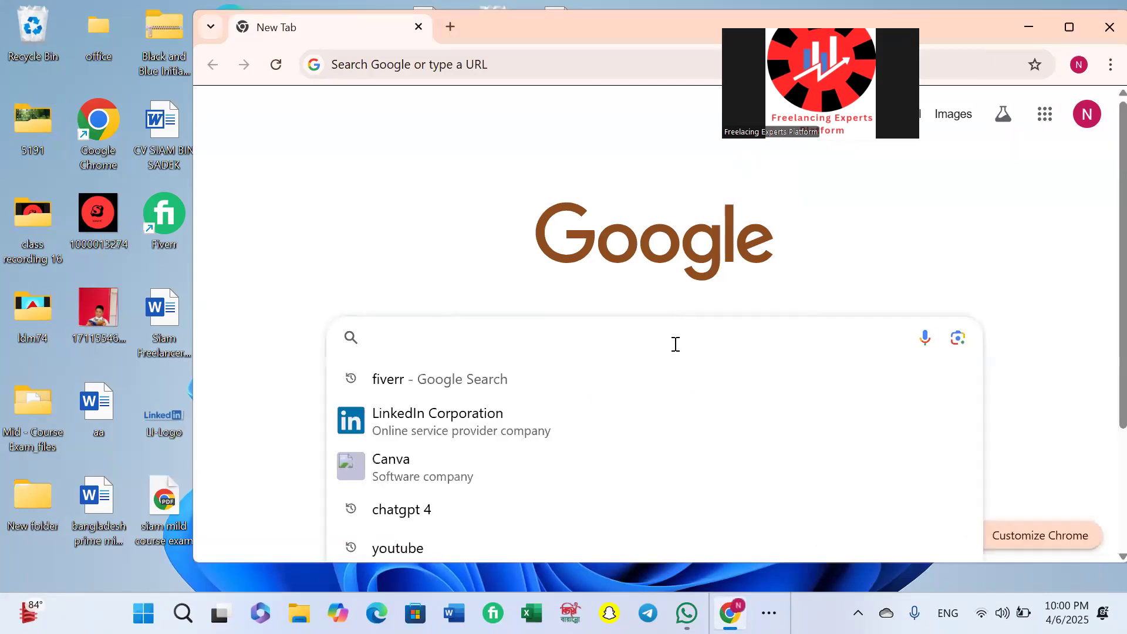
{"action": "type", "text": "youtu"}
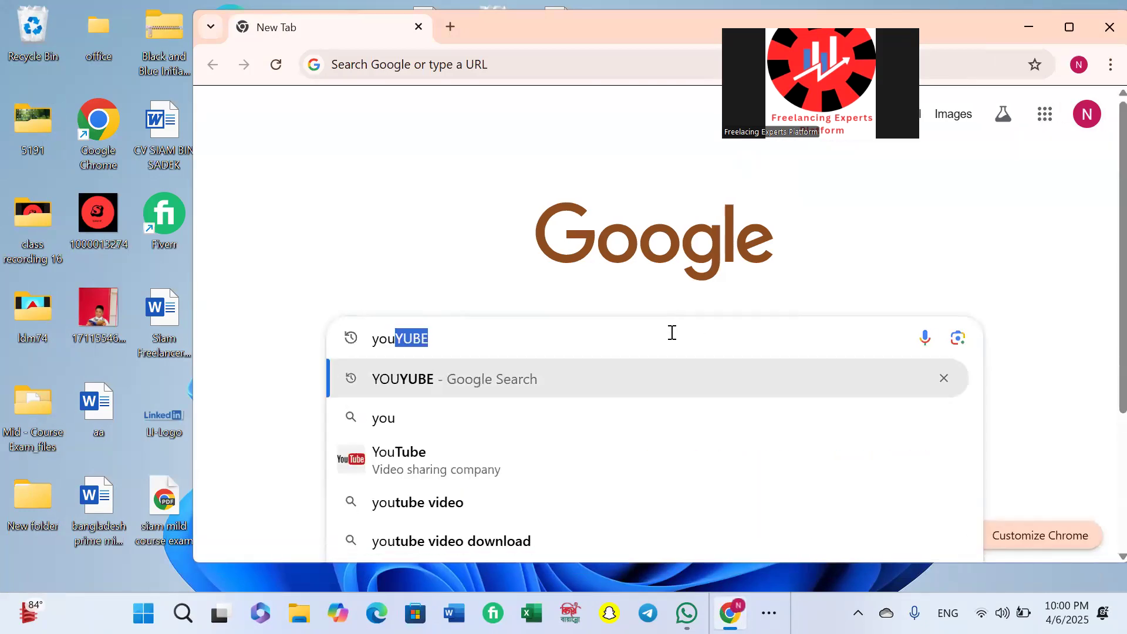
{"action": "type", "text": "be"}
{"action": "key", "text": "Return"}
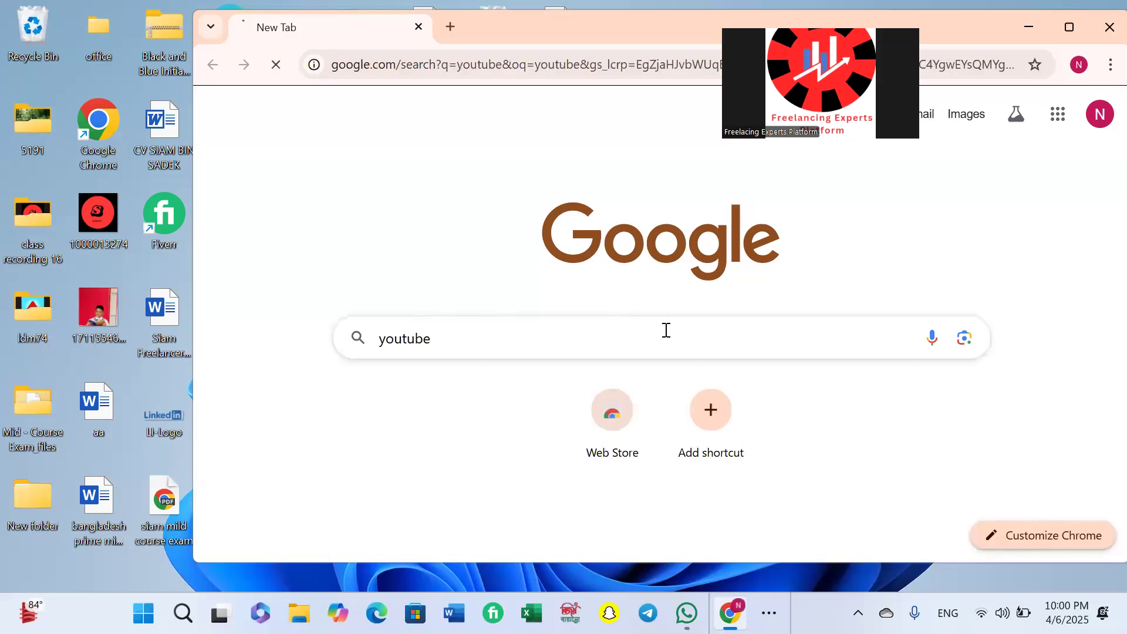
{"action": "left_click", "coordinate": [261, 288]}
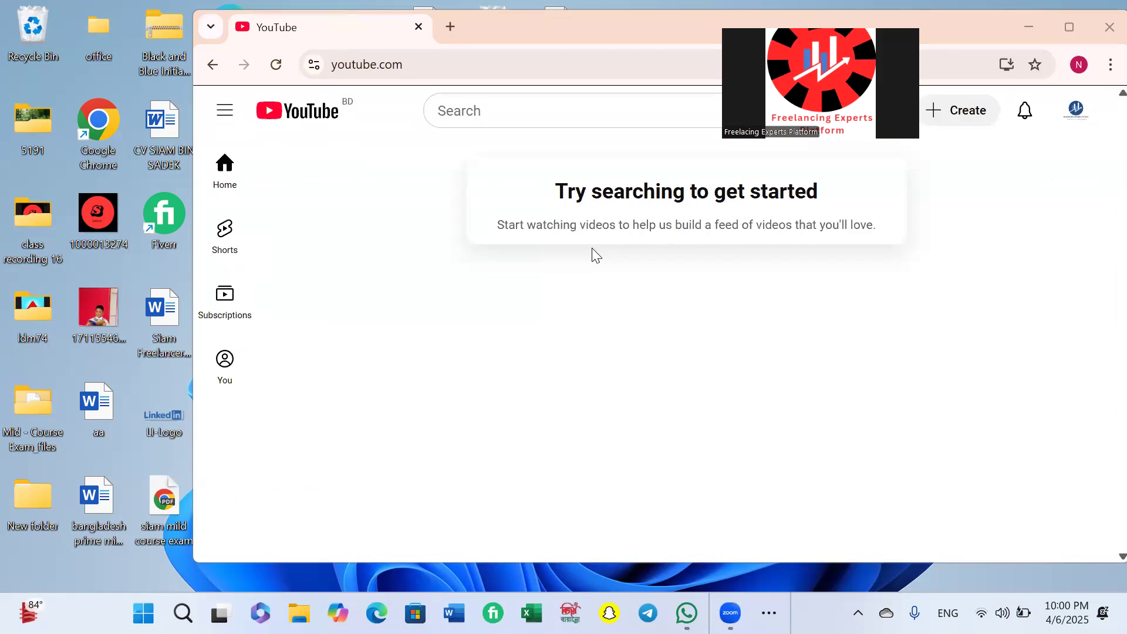
Step: View all channels of the signed-in YouTube account and start creating a new channel
{"action": "left_click", "coordinate": [1074, 110]}
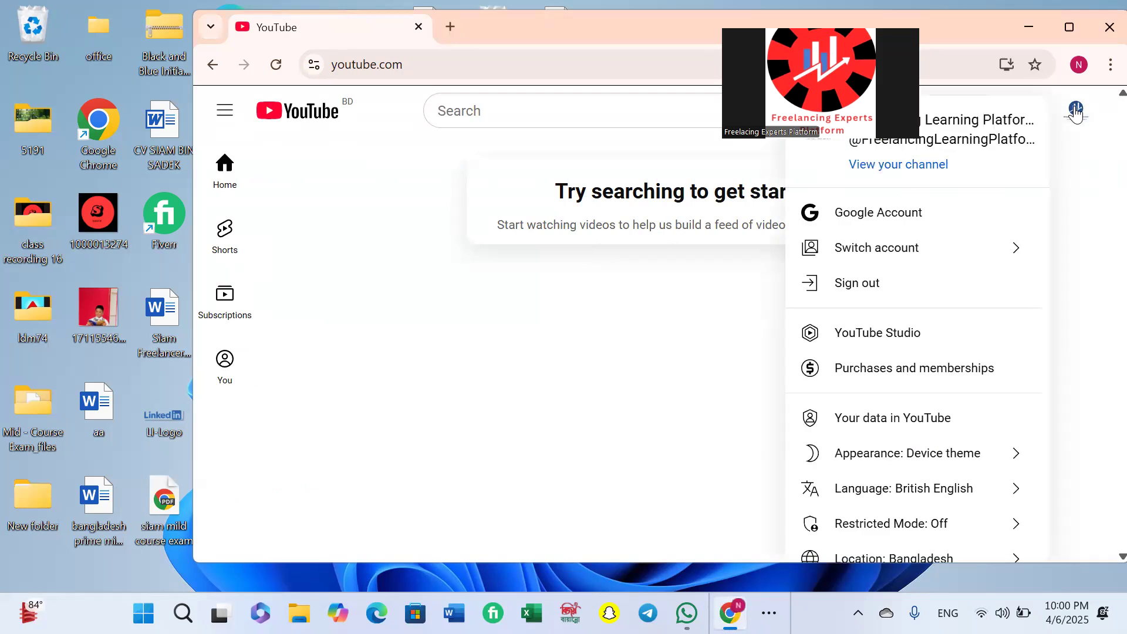
{"action": "left_click", "coordinate": [914, 253]}
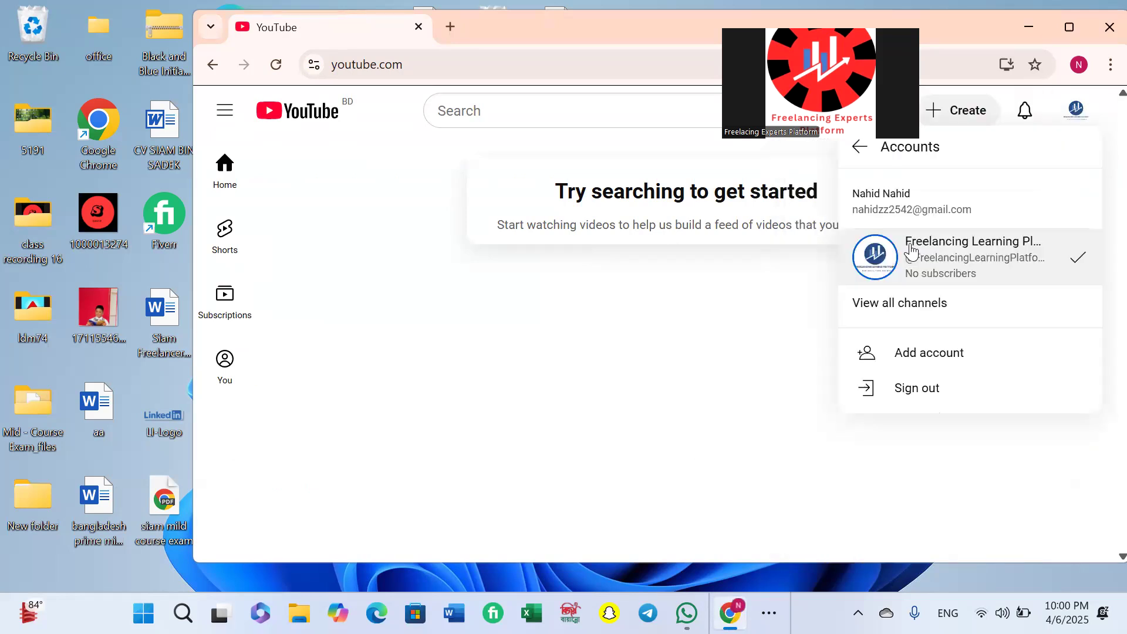
{"action": "left_click", "coordinate": [934, 317]}
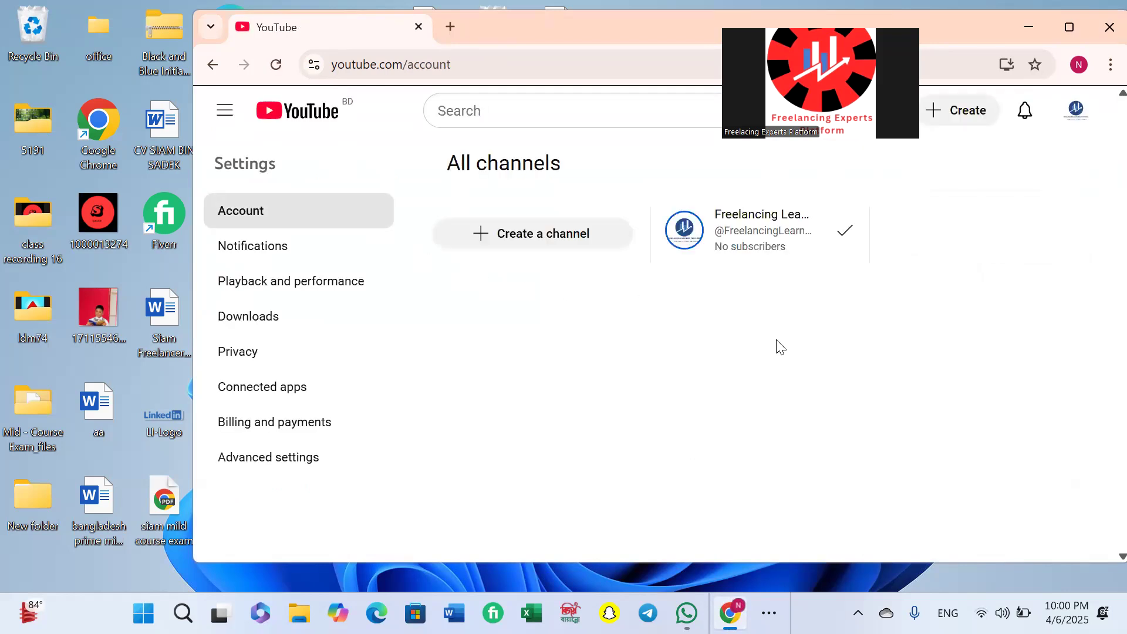
{"action": "left_click", "coordinate": [587, 251]}
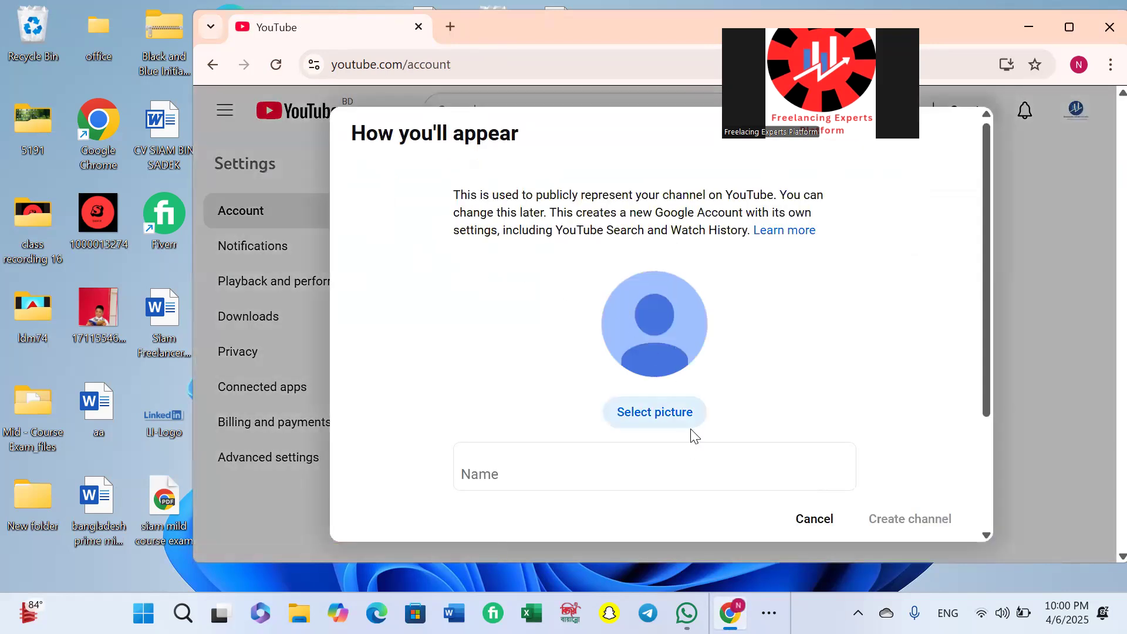
Step: Name the new channel with the owner's first name followed by "Freelancing Motivition", and select its handle for editing
{"action": "scroll", "coordinate": [546, 420], "scroll_direction": "down", "scroll_amount": 3}
{"action": "left_click", "coordinate": [528, 326]}
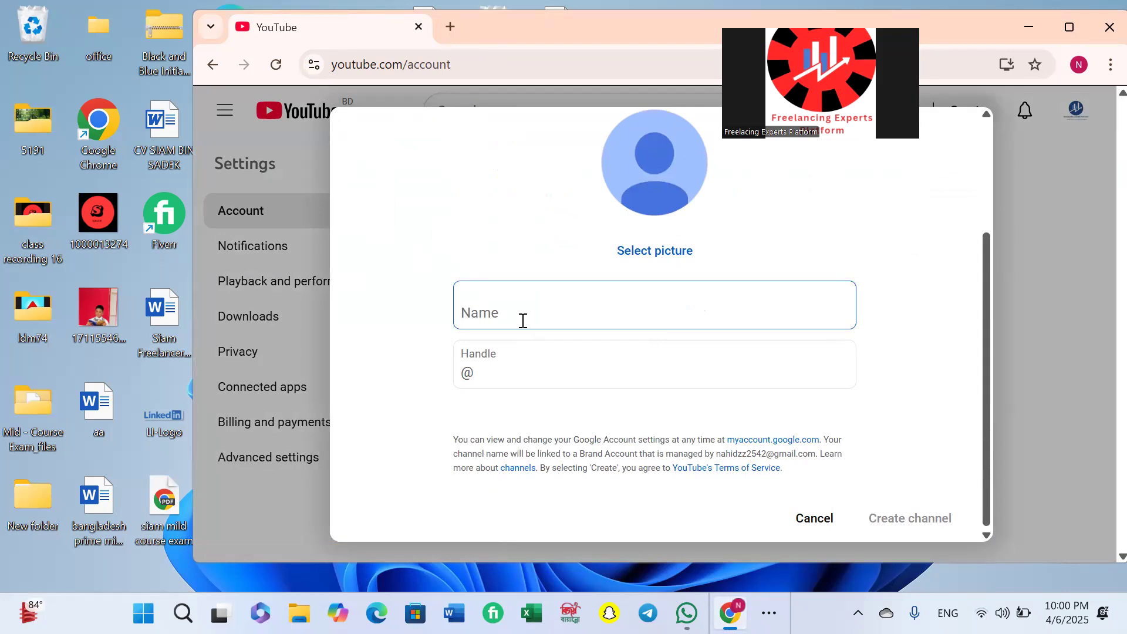
{"action": "type", "text": "Naim"}
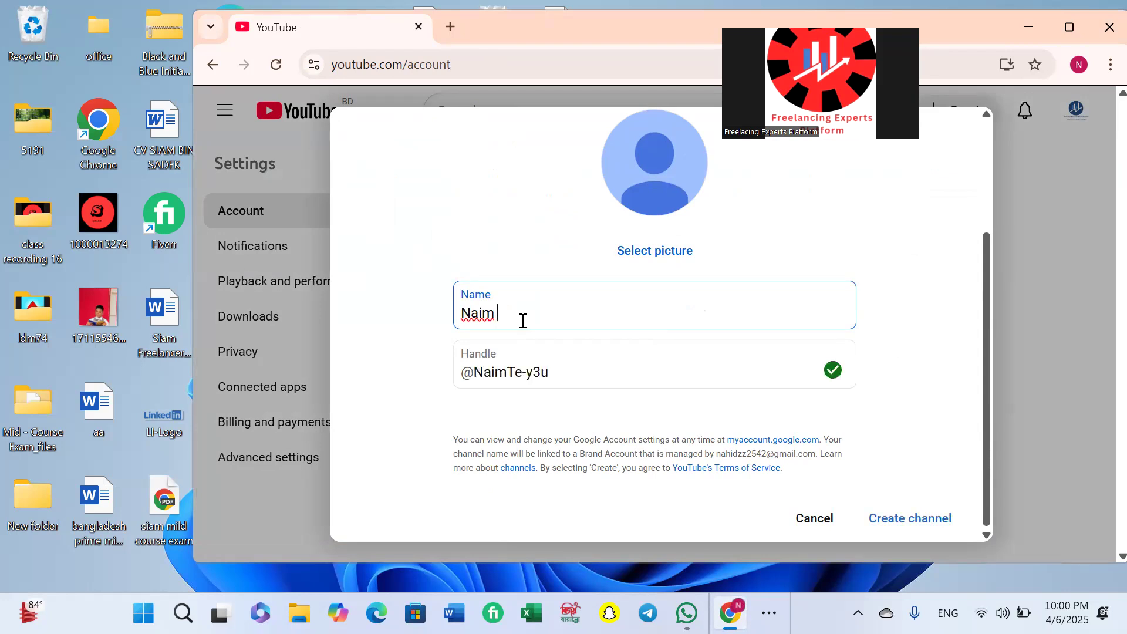
{"action": "type", "text": "Freela"}
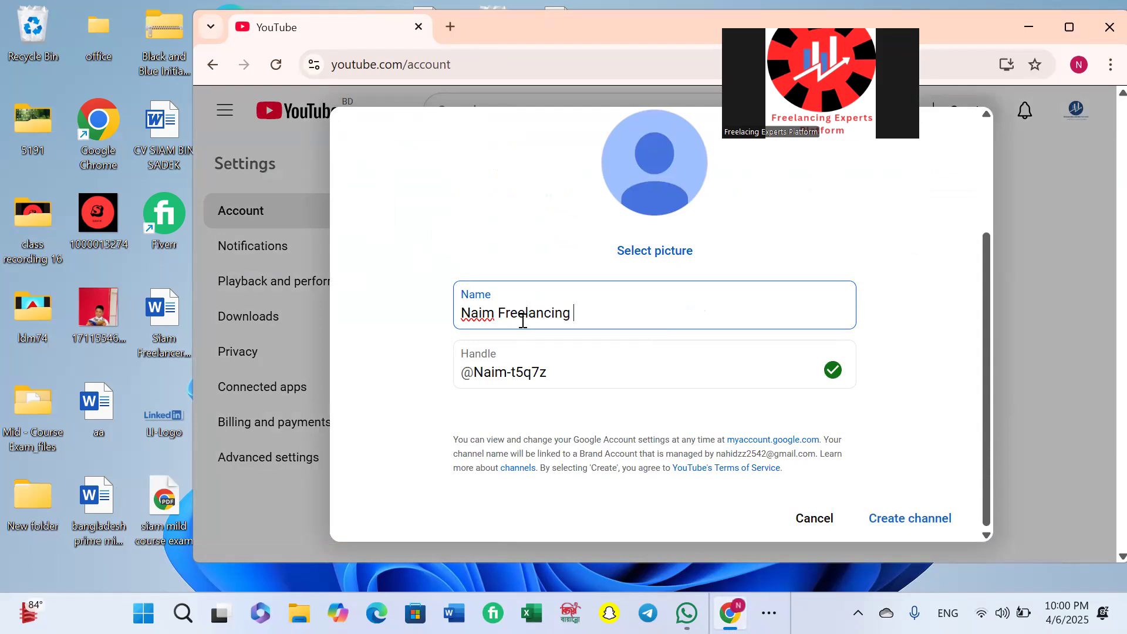
{"action": "type", "text": "ncing Mo"}
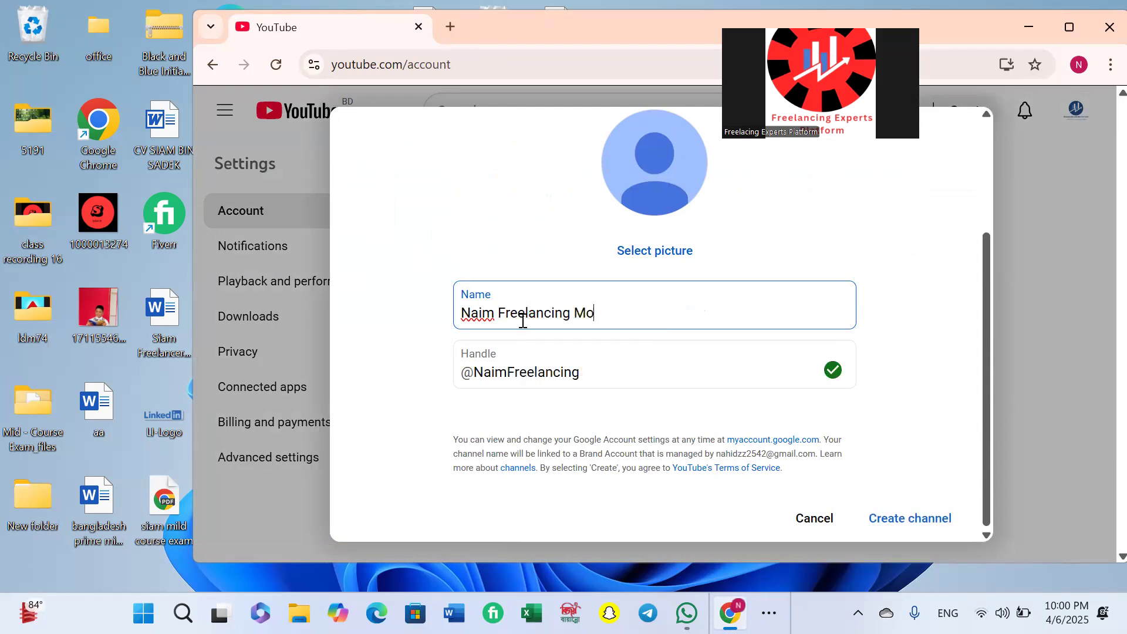
{"action": "type", "text": "tivition"}
{"action": "left_click", "coordinate": [628, 354]}
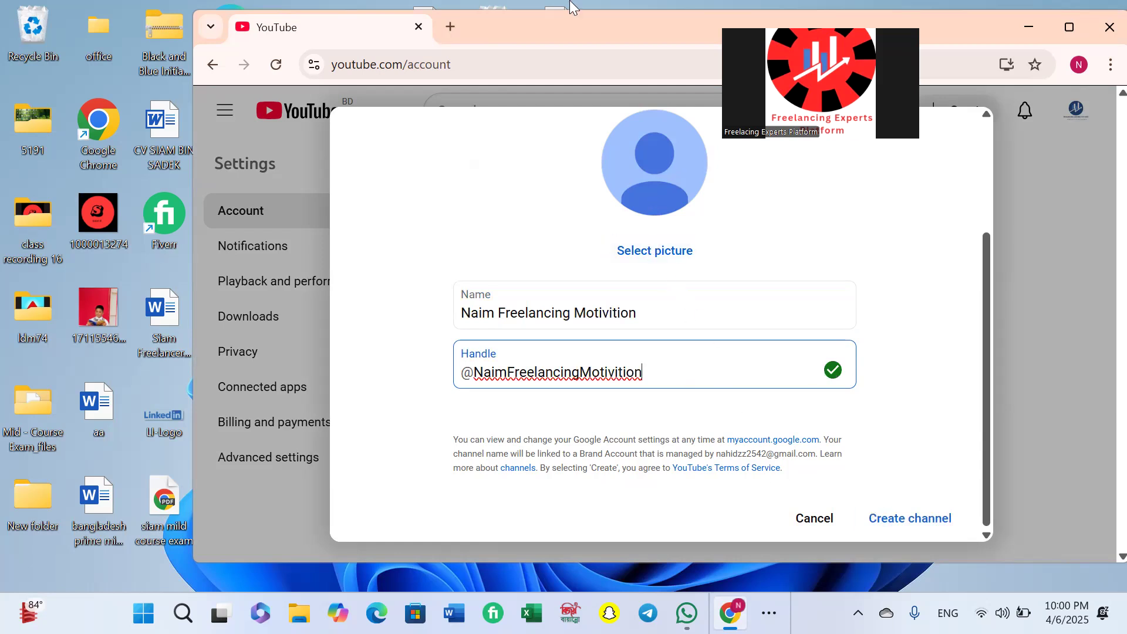
Step: Search for canva in a new browser tab, open the Canva site, and start a new 500 × 500 px logo design
{"action": "left_click", "coordinate": [449, 28]}
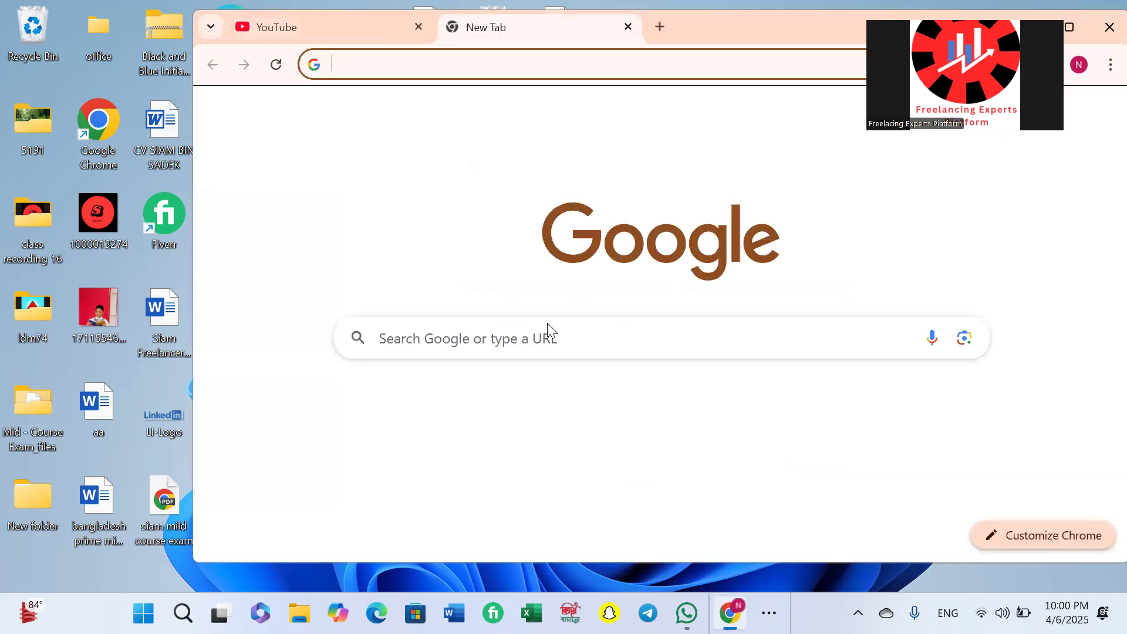
{"action": "left_click", "coordinate": [509, 324]}
{"action": "type", "text": "canva"}
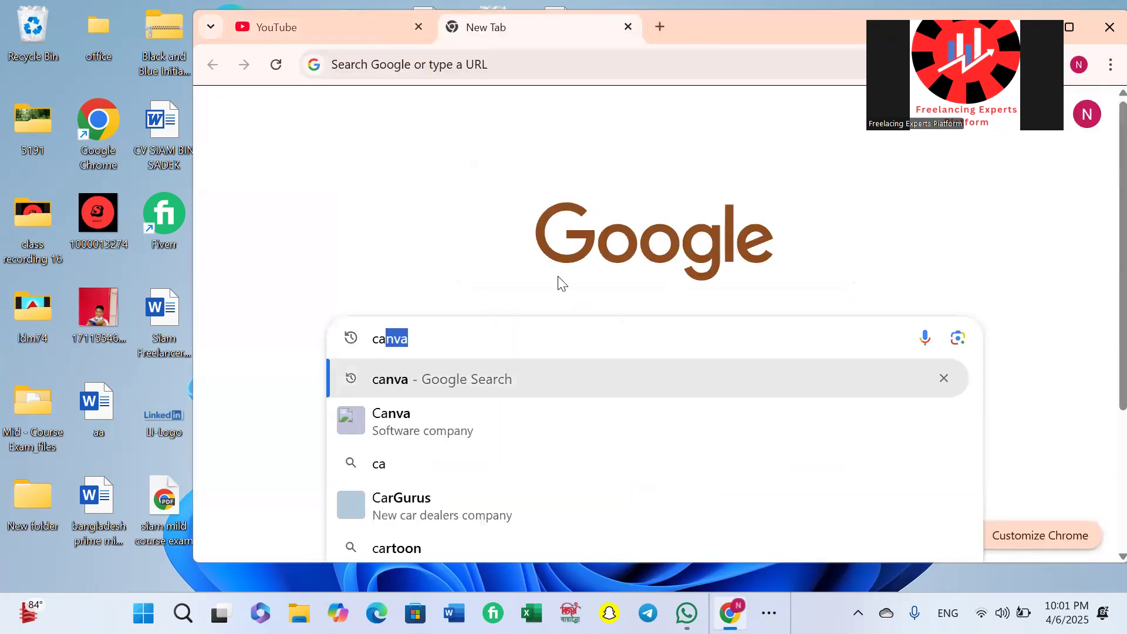
{"action": "left_click", "coordinate": [514, 423]}
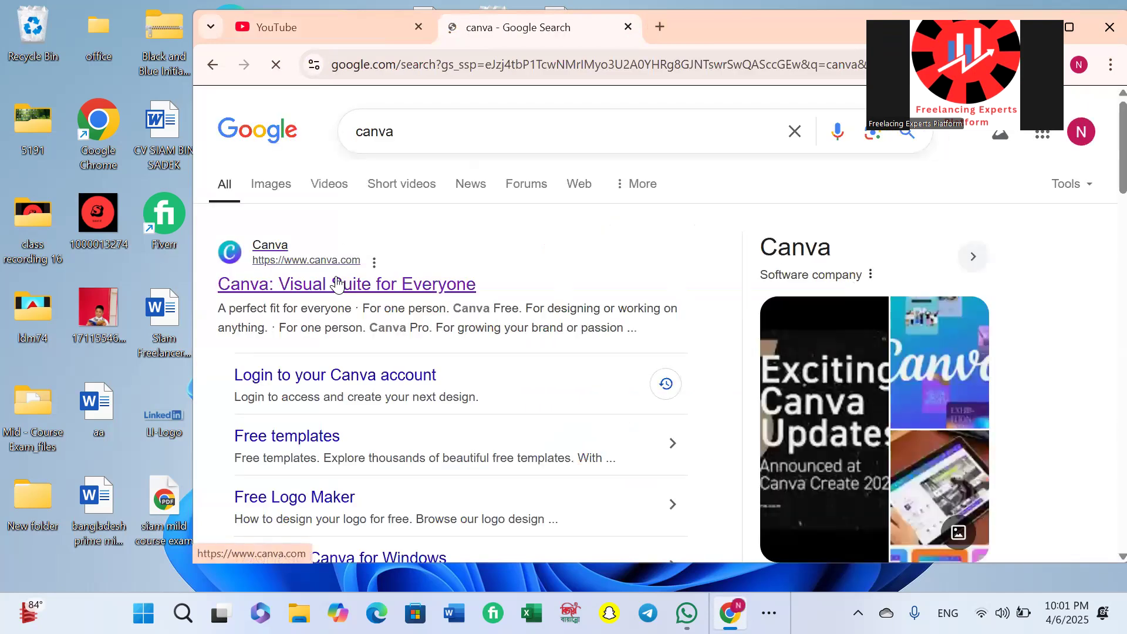
{"action": "left_click", "coordinate": [339, 284]}
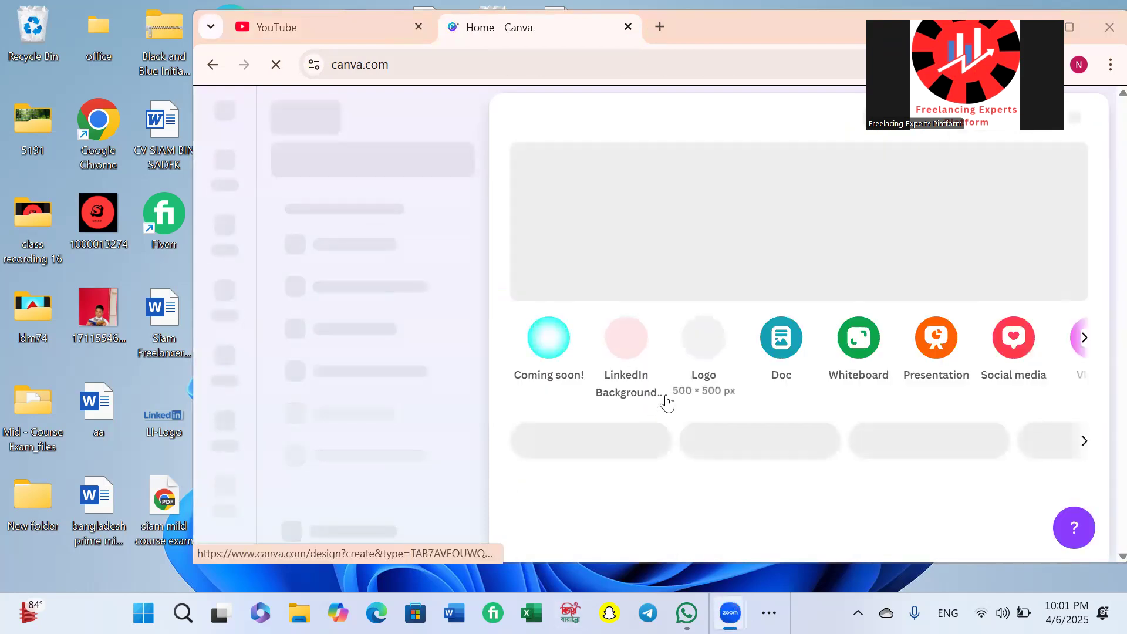
{"action": "left_click", "coordinate": [720, 383]}
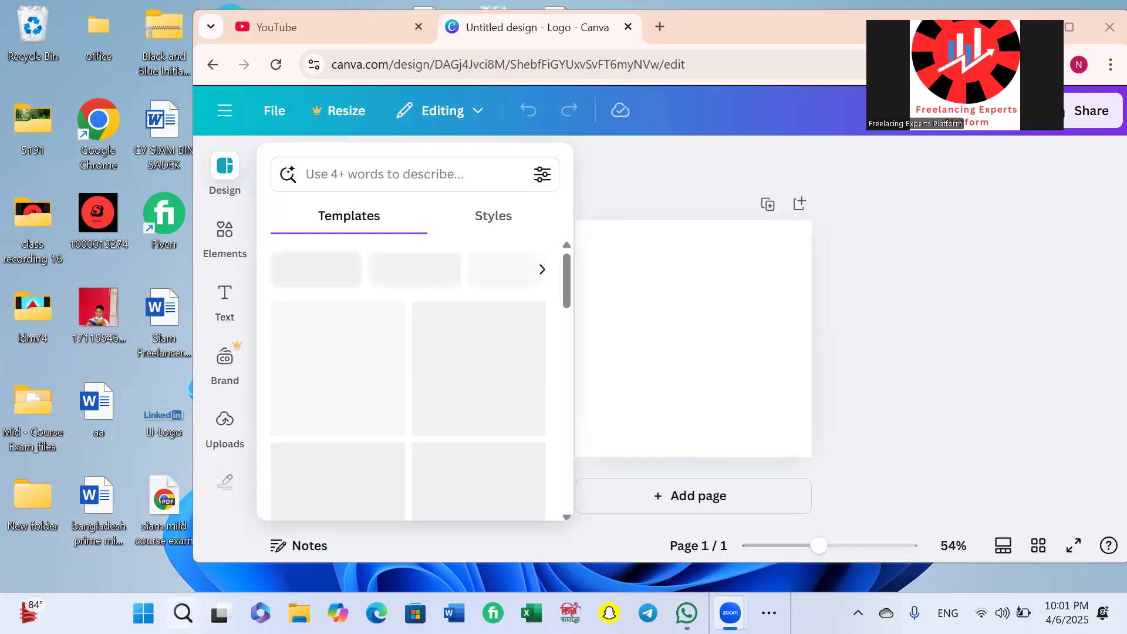
Step: Find the black logo template with the gold AK initials, crown and ornate frame, and apply it to the blank page
{"action": "scroll", "coordinate": [421, 460], "scroll_direction": "down", "scroll_amount": 10}
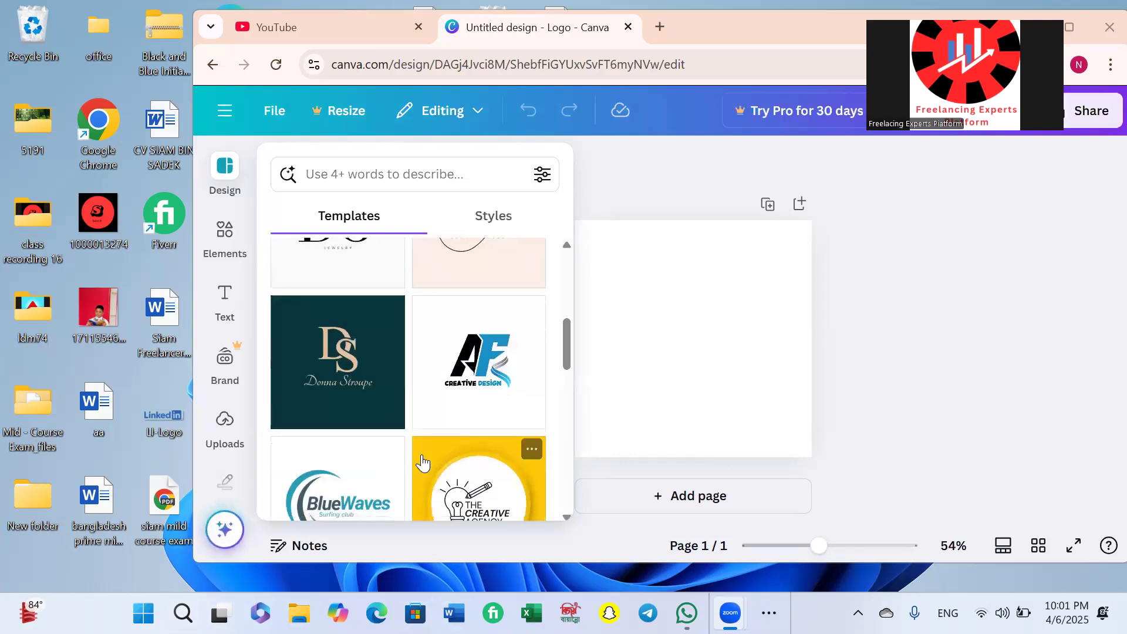
{"action": "scroll", "coordinate": [416, 420], "scroll_direction": "down", "scroll_amount": 5}
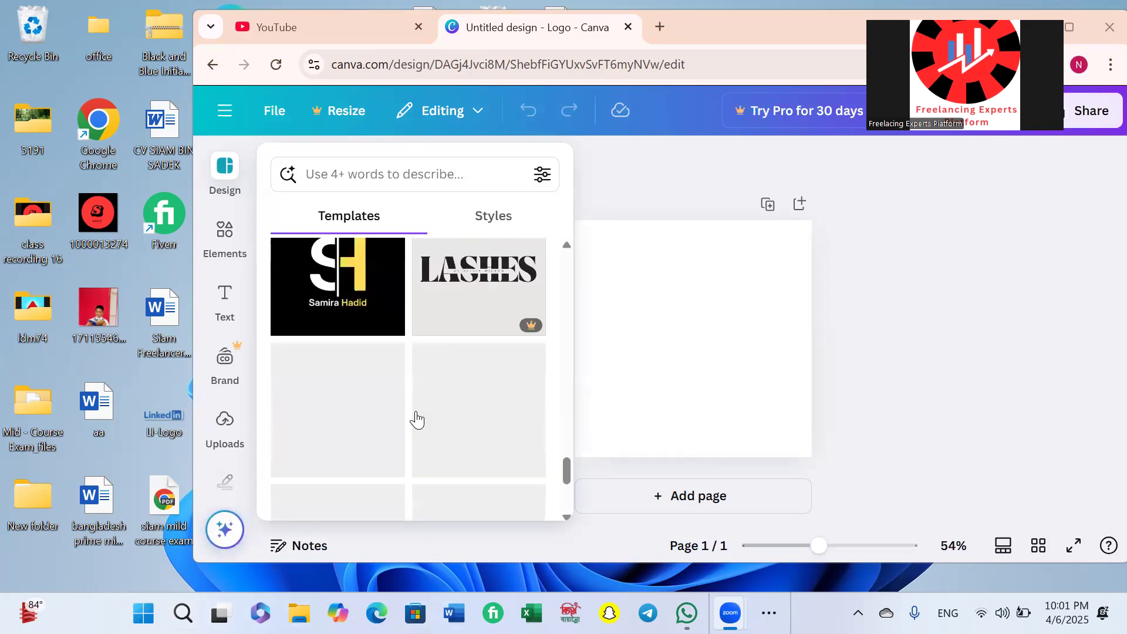
{"action": "scroll", "coordinate": [413, 421], "scroll_direction": "down", "scroll_amount": 5}
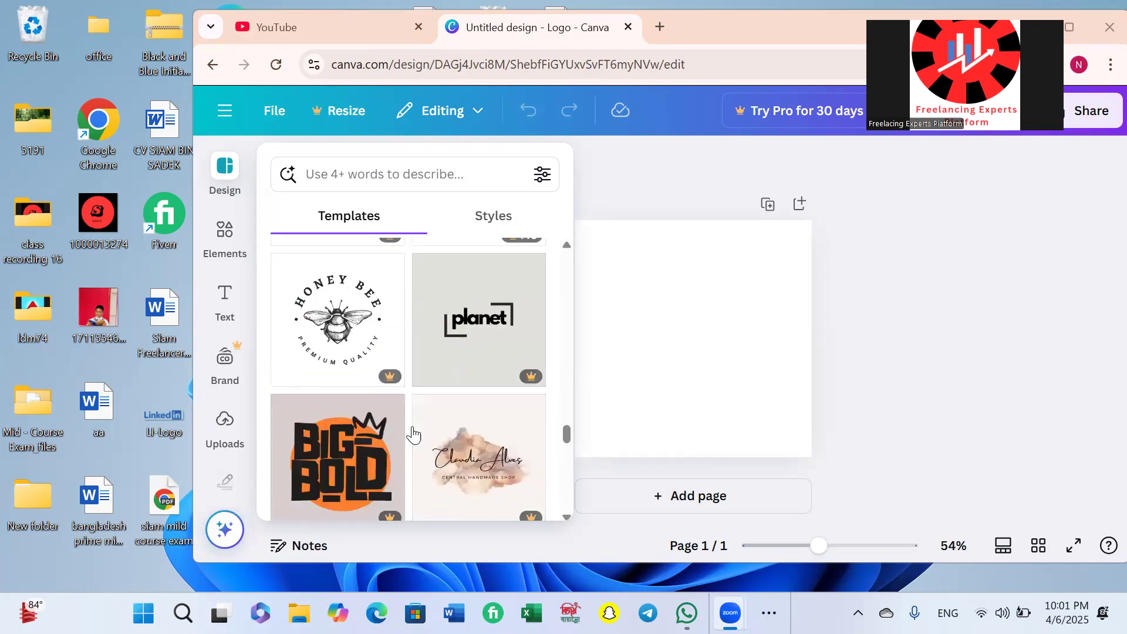
{"action": "scroll", "coordinate": [414, 434], "scroll_direction": "up", "scroll_amount": 1}
{"action": "scroll", "coordinate": [414, 435], "scroll_direction": "down", "scroll_amount": 2}
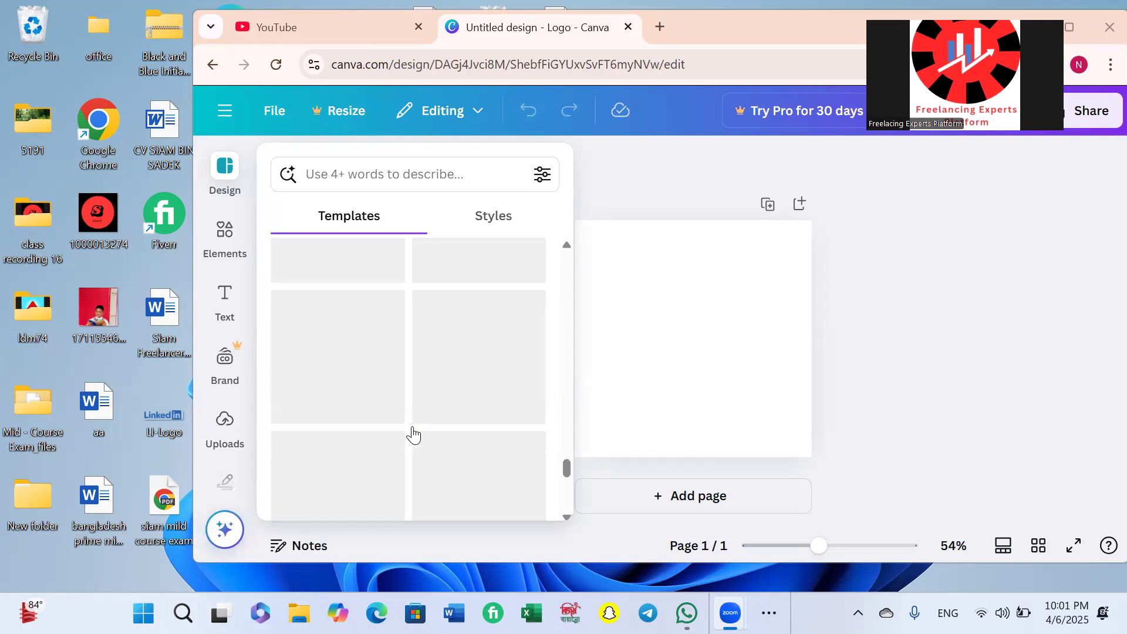
{"action": "scroll", "coordinate": [413, 435], "scroll_direction": "down", "scroll_amount": 5}
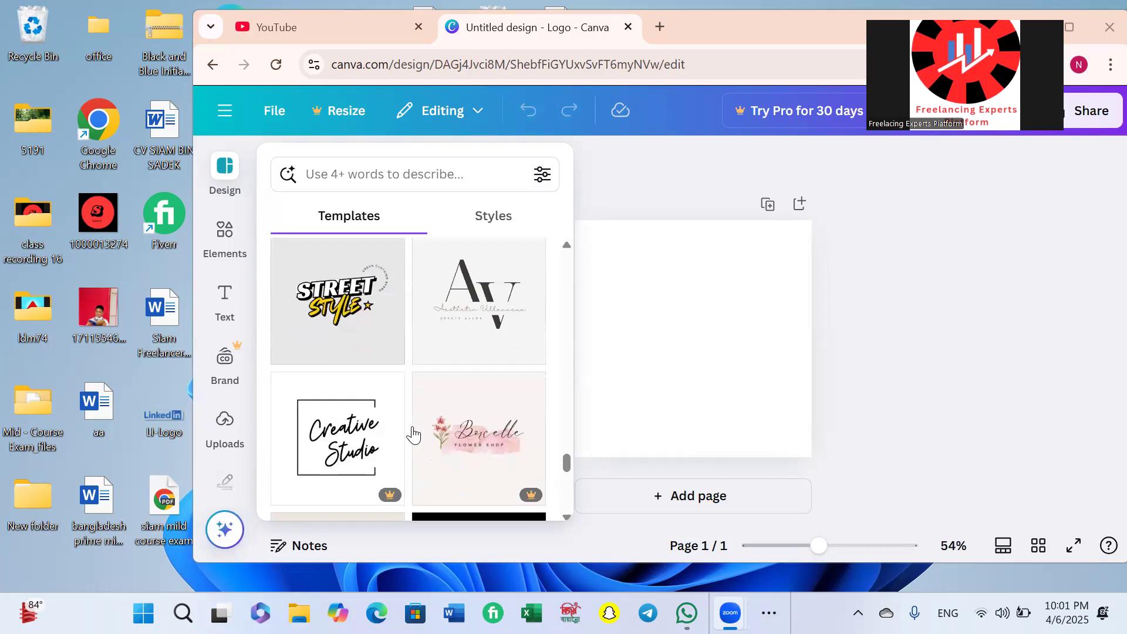
{"action": "scroll", "coordinate": [413, 434], "scroll_direction": "down", "scroll_amount": 2}
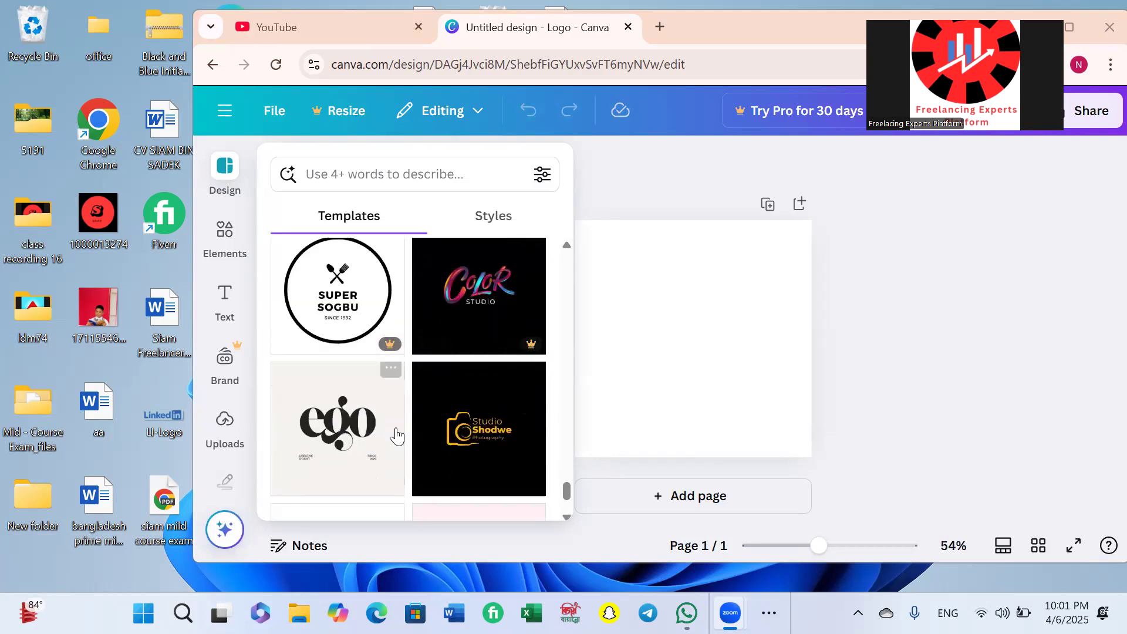
{"action": "scroll", "coordinate": [393, 434], "scroll_direction": "down", "scroll_amount": 2}
{"action": "scroll", "coordinate": [397, 435], "scroll_direction": "down", "scroll_amount": 1}
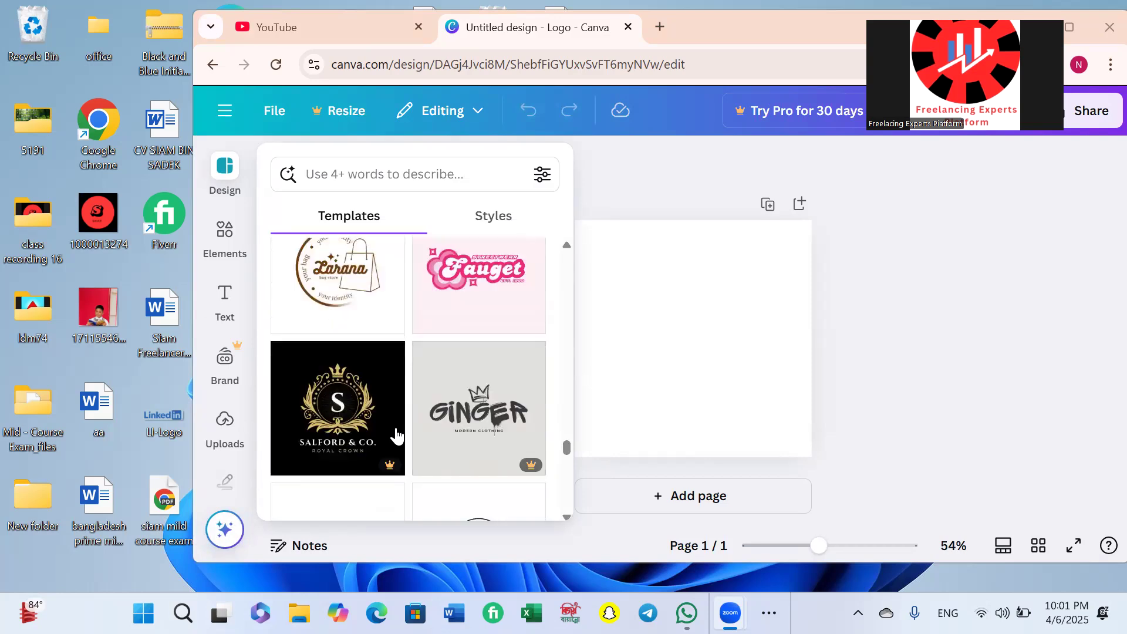
{"action": "scroll", "coordinate": [395, 433], "scroll_direction": "down", "scroll_amount": 2}
{"action": "scroll", "coordinate": [376, 434], "scroll_direction": "up", "scroll_amount": 1}
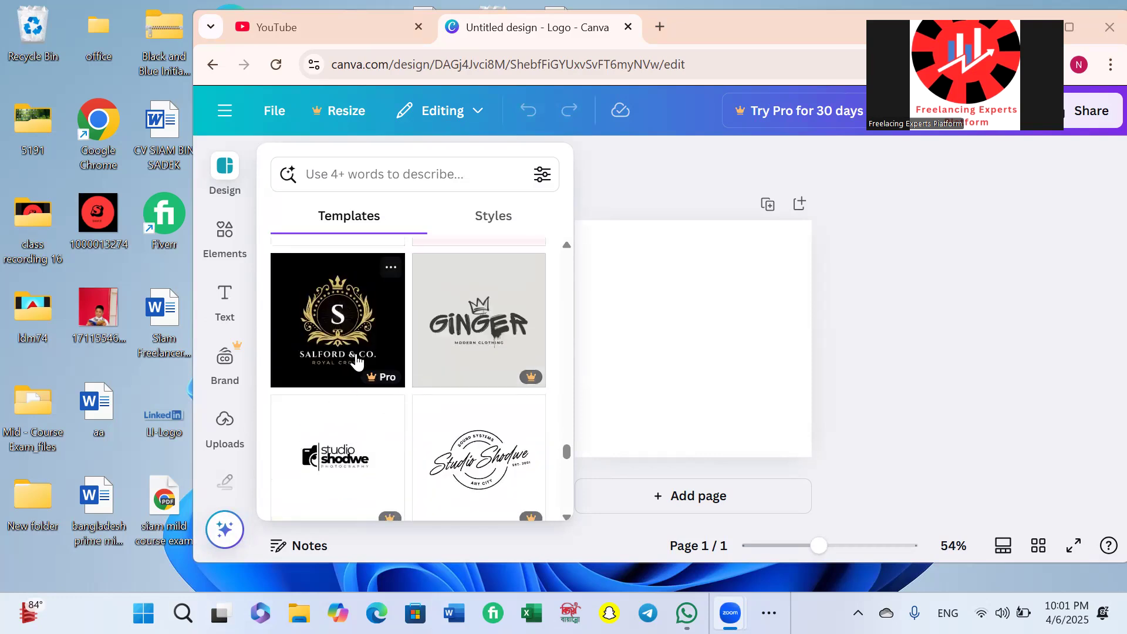
{"action": "scroll", "coordinate": [380, 378], "scroll_direction": "down", "scroll_amount": 5}
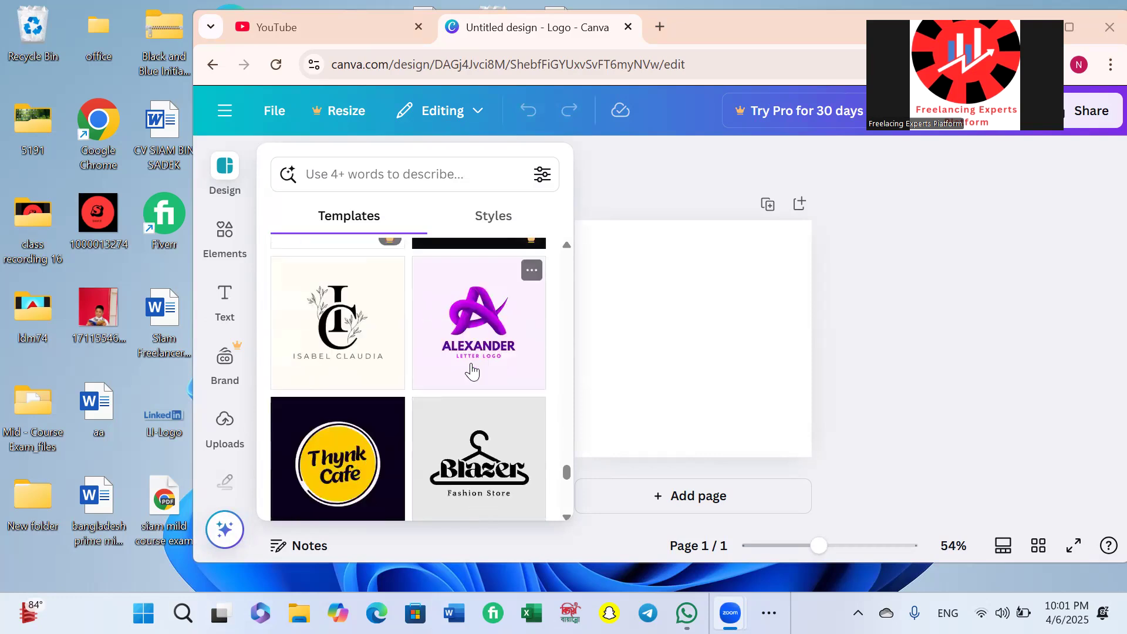
{"action": "scroll", "coordinate": [469, 369], "scroll_direction": "up", "scroll_amount": 1}
{"action": "scroll", "coordinate": [446, 458], "scroll_direction": "down", "scroll_amount": 3}
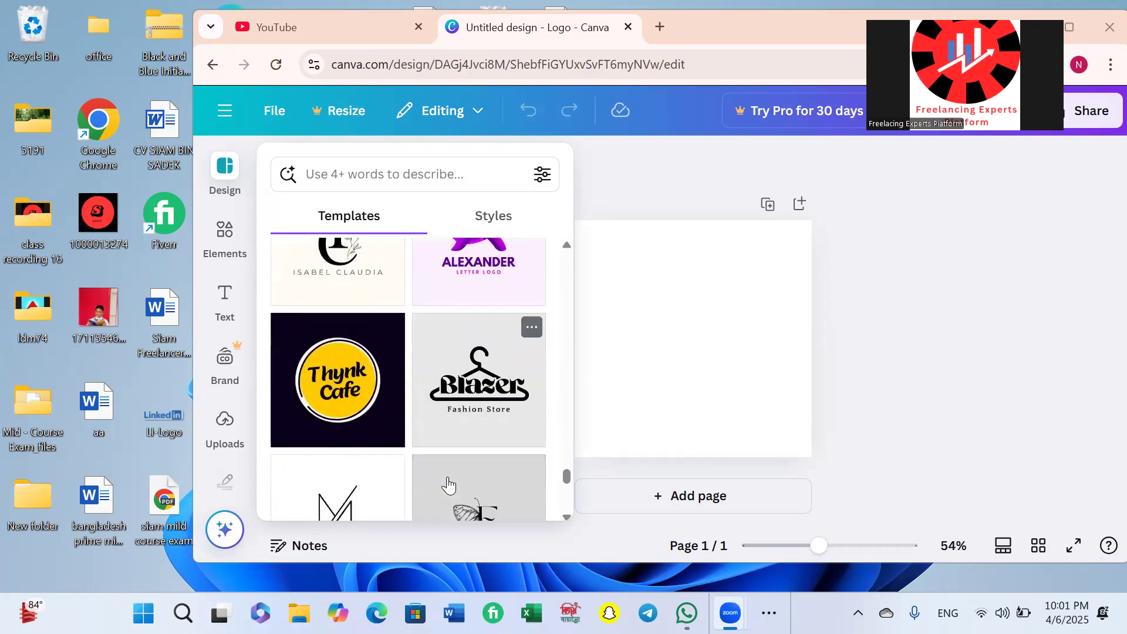
{"action": "scroll", "coordinate": [447, 430], "scroll_direction": "down", "scroll_amount": 5}
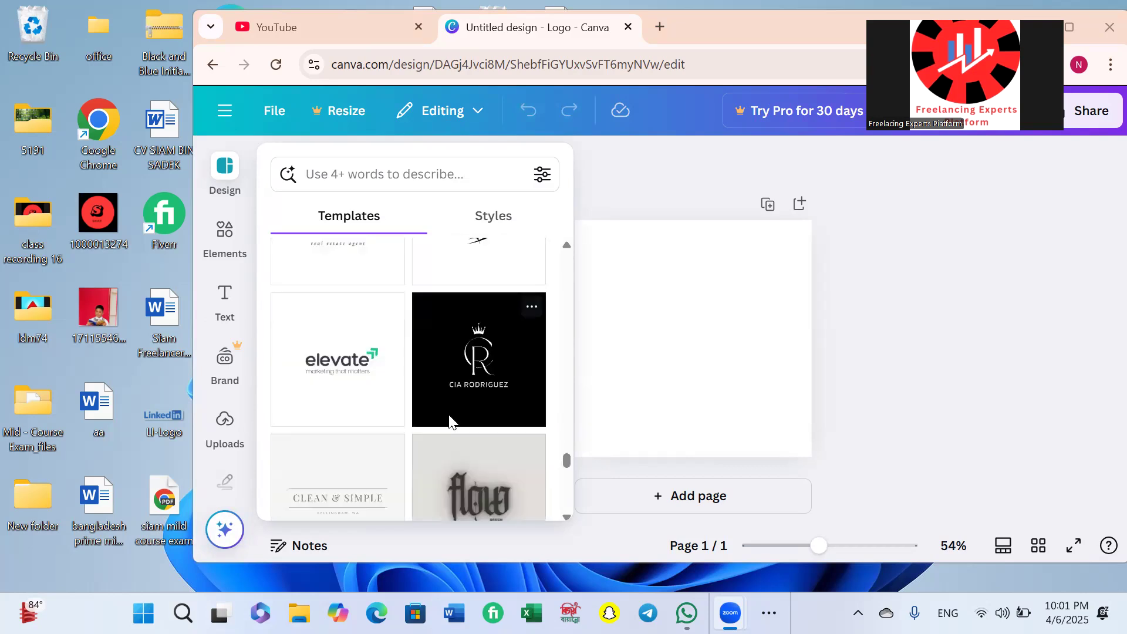
{"action": "scroll", "coordinate": [448, 413], "scroll_direction": "down", "scroll_amount": 7}
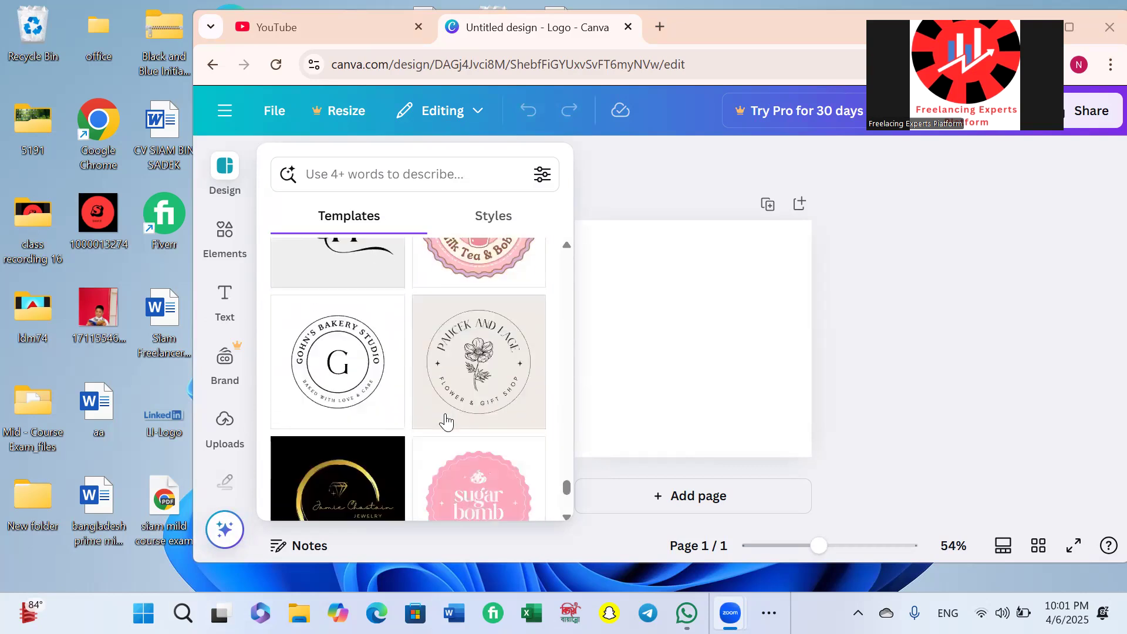
{"action": "scroll", "coordinate": [446, 422], "scroll_direction": "down", "scroll_amount": 5}
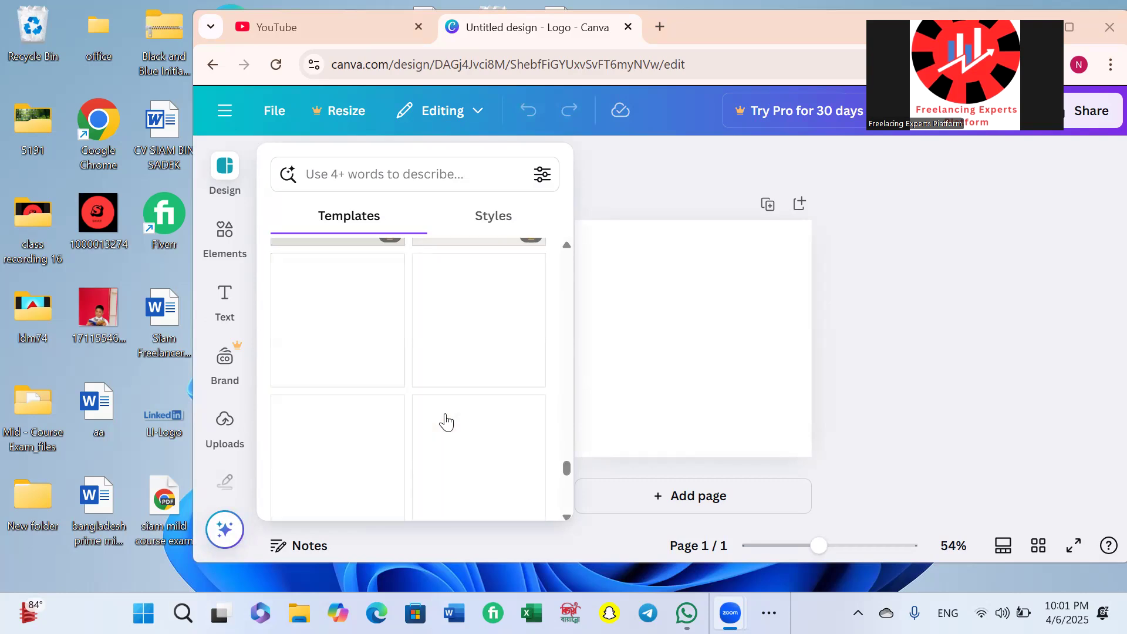
{"action": "scroll", "coordinate": [446, 420], "scroll_direction": "down", "scroll_amount": 3}
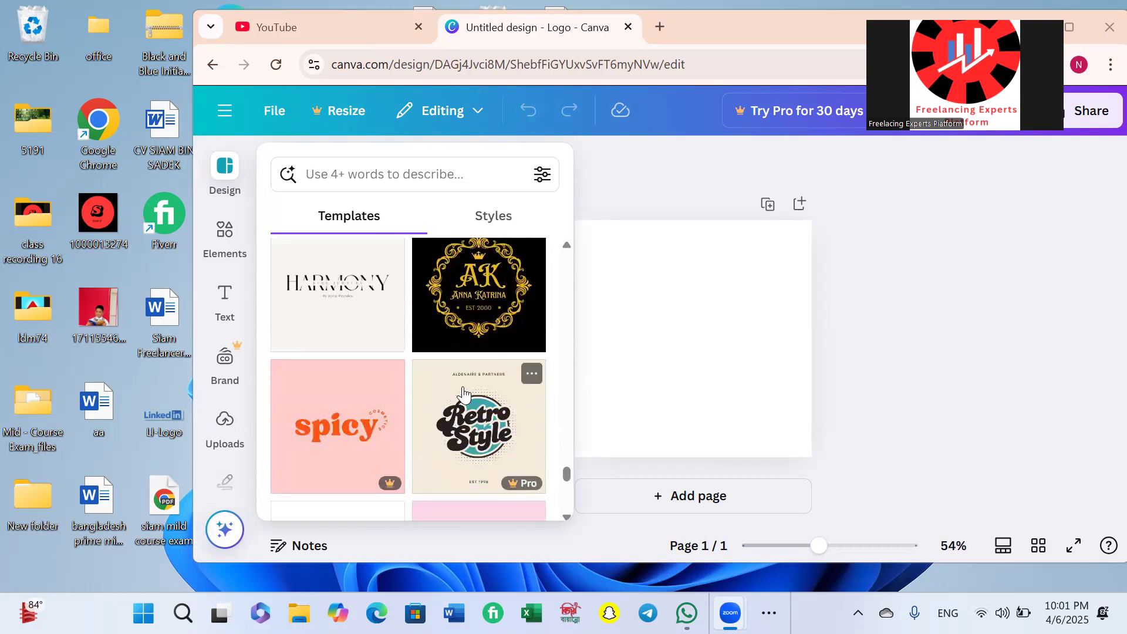
{"action": "left_click", "coordinate": [479, 330]}
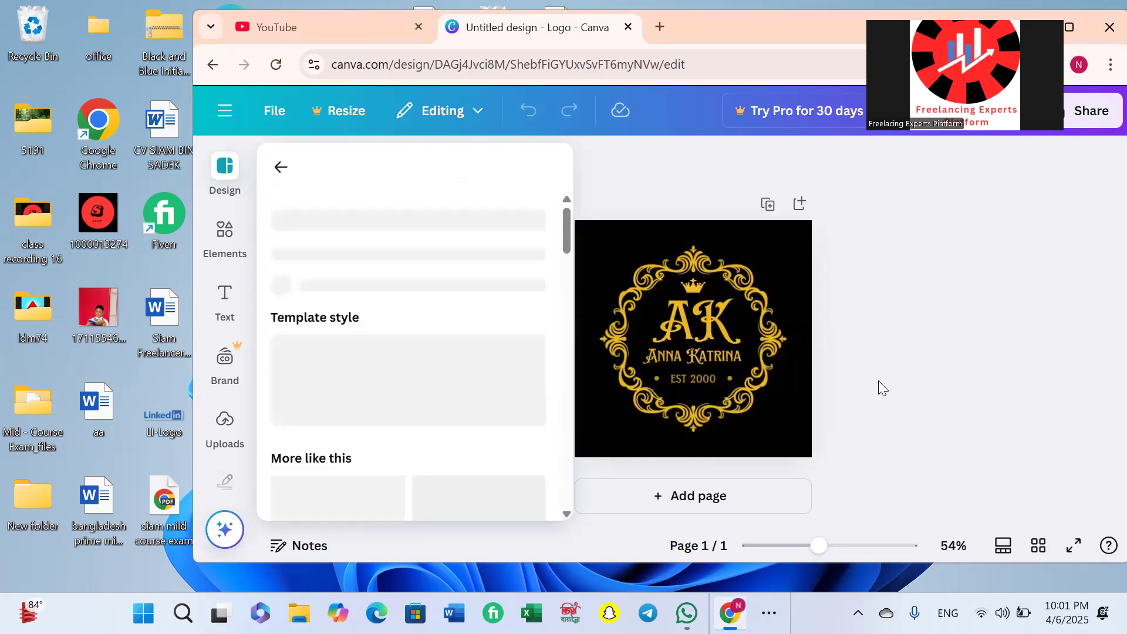
Step: Replace the full name under the AK initials with the owner's first name followed by "Freelancing Motivition"
{"action": "left_click", "coordinate": [880, 385]}
{"action": "left_click", "coordinate": [744, 360]}
{"action": "left_click", "coordinate": [737, 358]}
{"action": "double_click", "coordinate": [736, 358]}
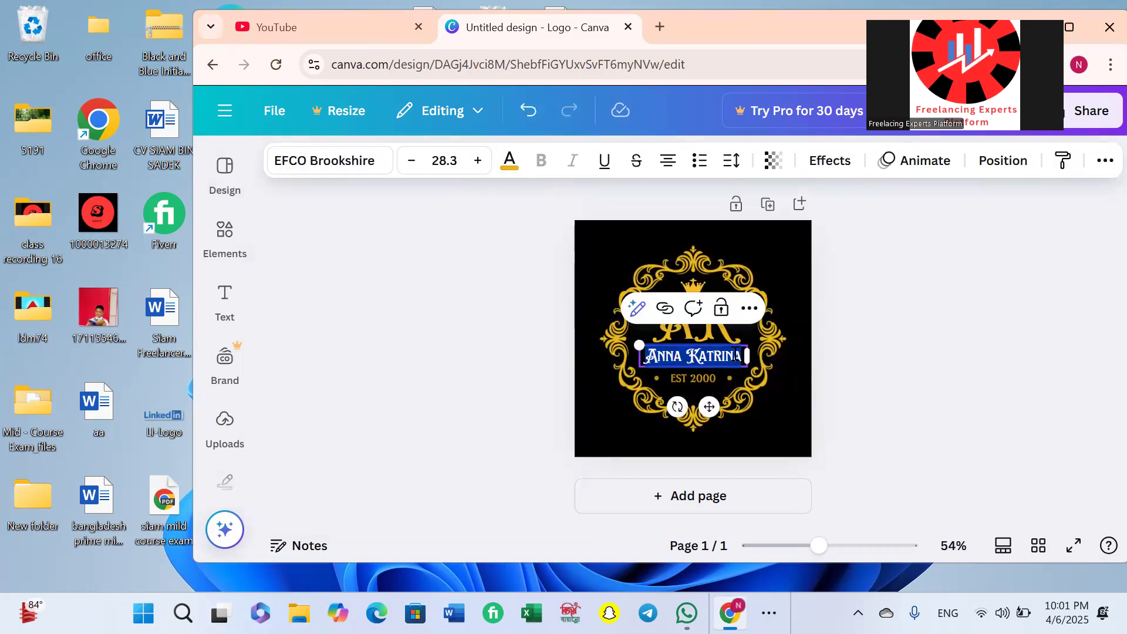
{"action": "type", "text": "aim "}
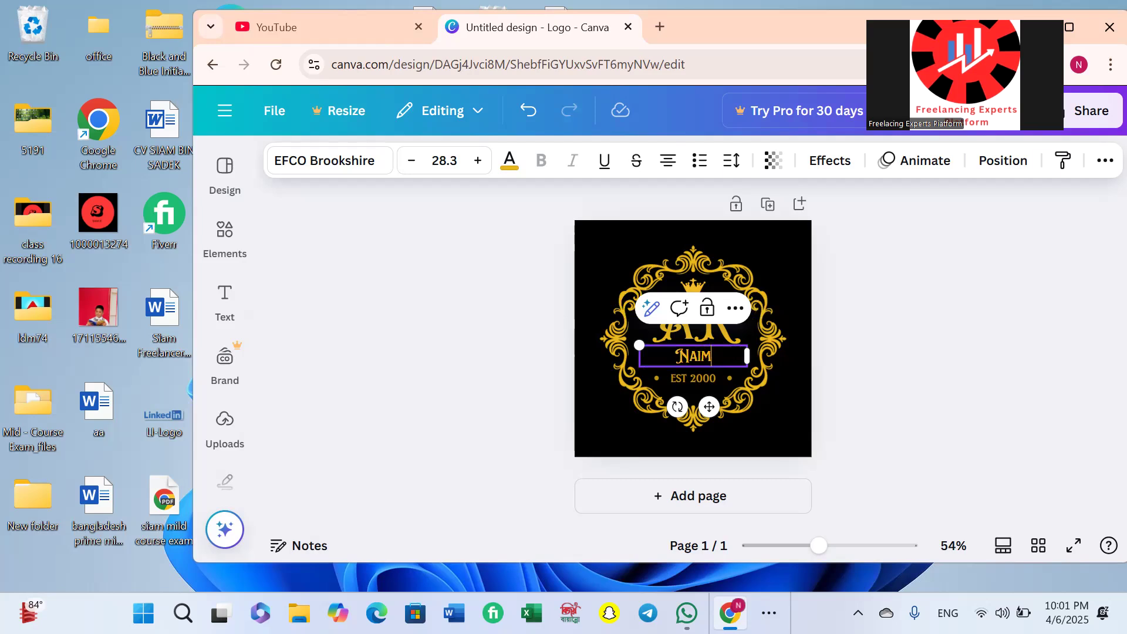
{"action": "type", "text": "Freelanc"}
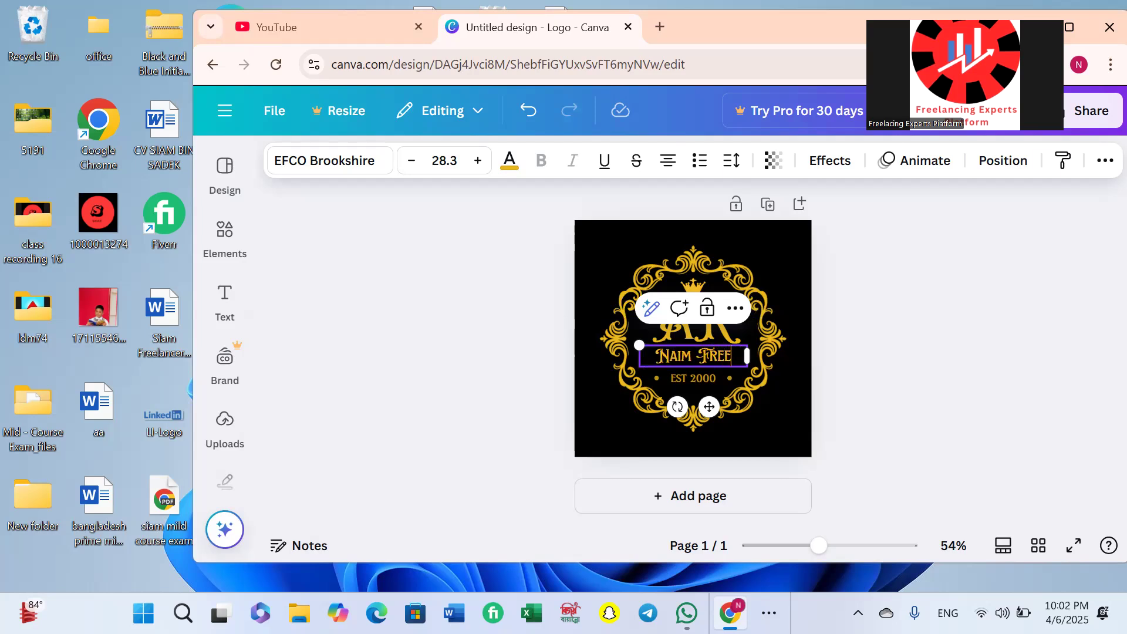
{"action": "type", "text": "ing"}
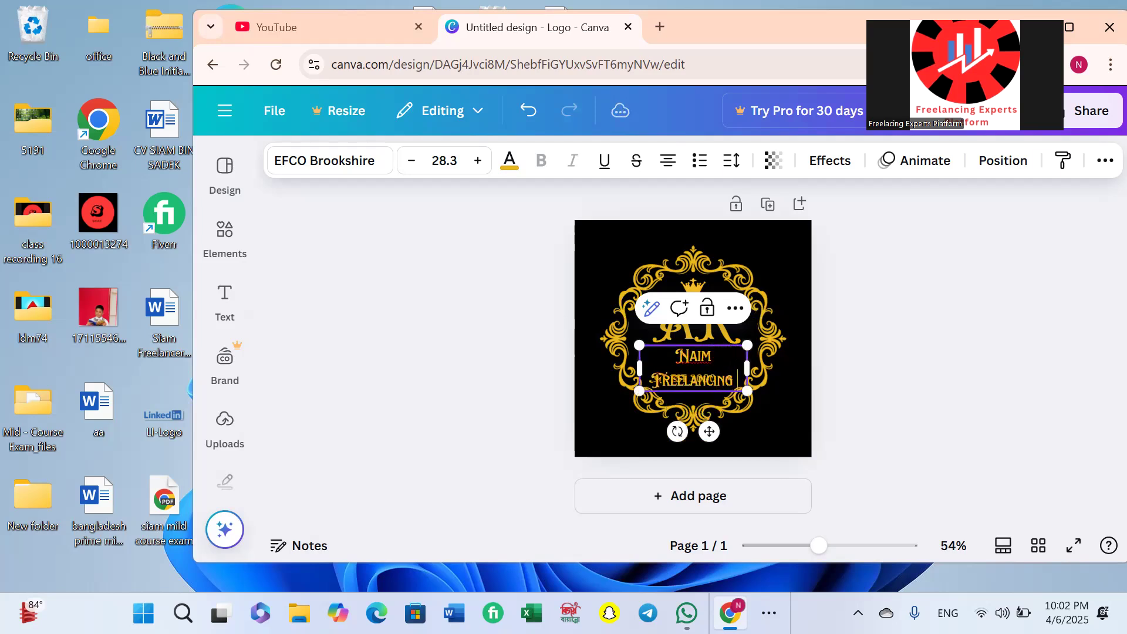
{"action": "type", "text": " Motivi"}
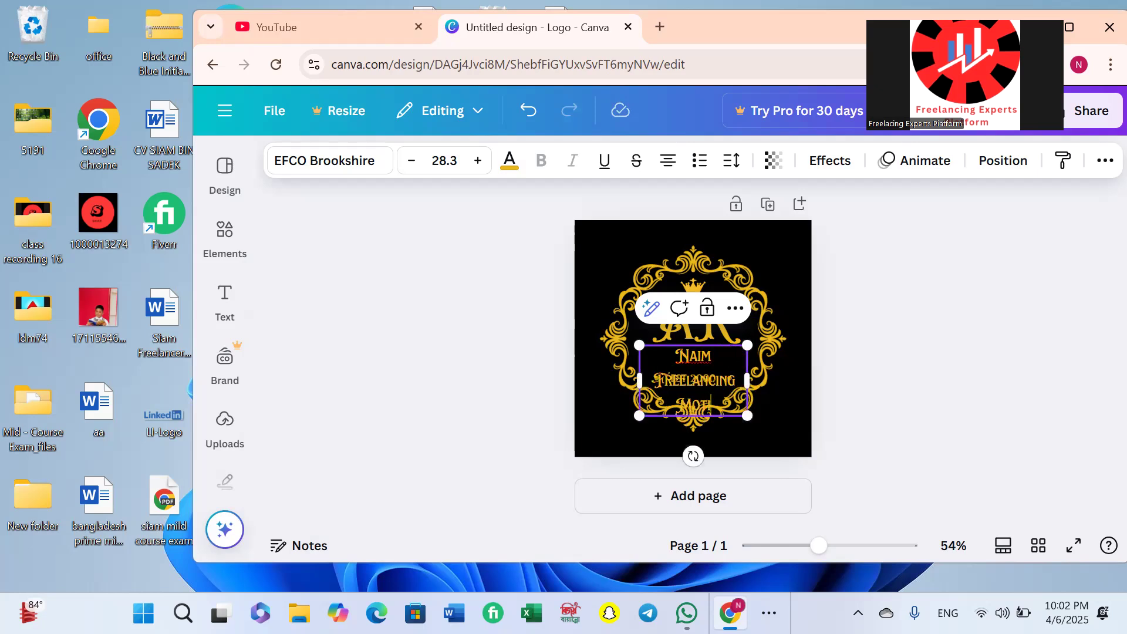
{"action": "type", "text": "tion"}
Step: Remove the "EST 2000" text and resize the channel name box to about 214 wide, wrapping it onto three lines below the initials
{"action": "left_click_drag", "start_coordinate": [748, 380], "coordinate": [877, 353]}
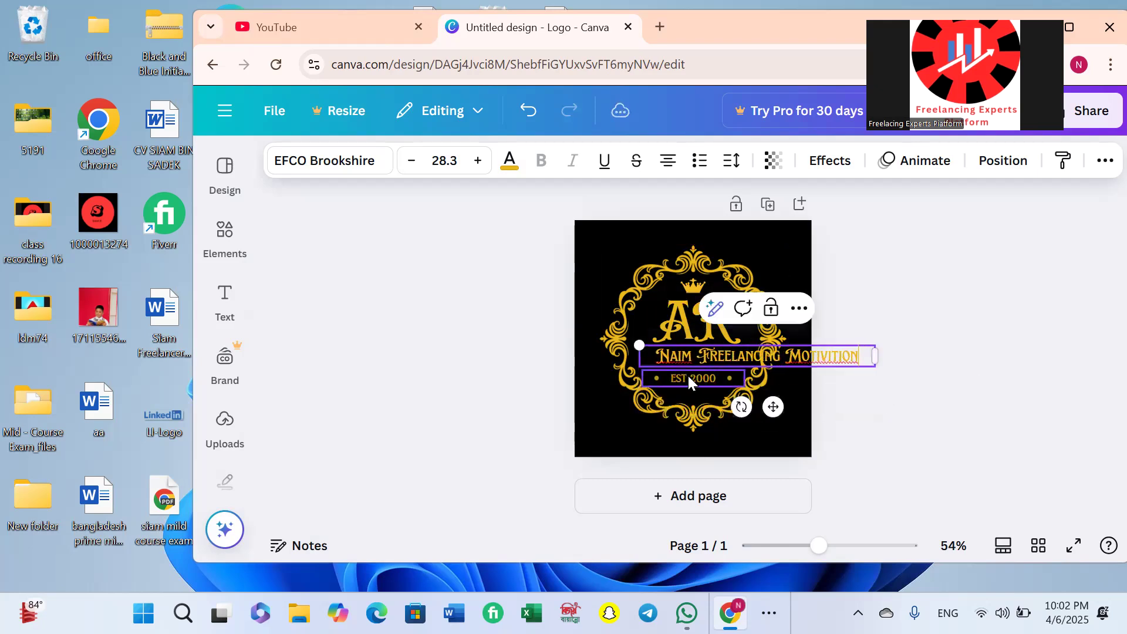
{"action": "left_click", "coordinate": [728, 459]}
{"action": "left_click", "coordinate": [695, 405]}
{"action": "left_click_drag", "start_coordinate": [758, 357], "coordinate": [706, 361]}
{"action": "left_click_drag", "start_coordinate": [826, 358], "coordinate": [747, 370]}
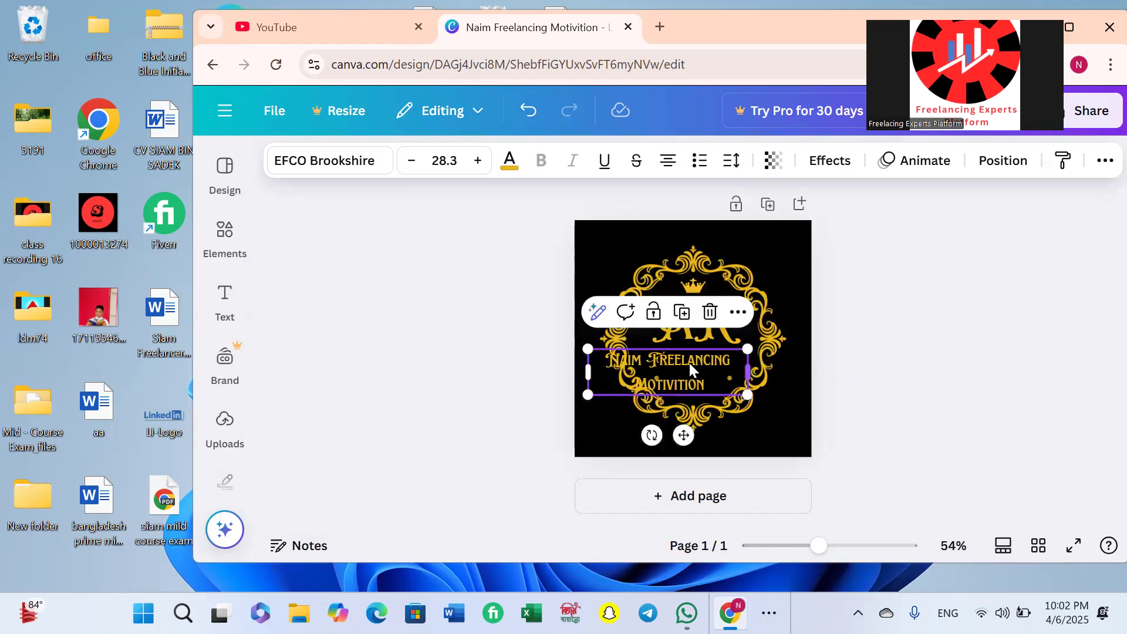
{"action": "left_click_drag", "start_coordinate": [599, 373], "coordinate": [647, 378]}
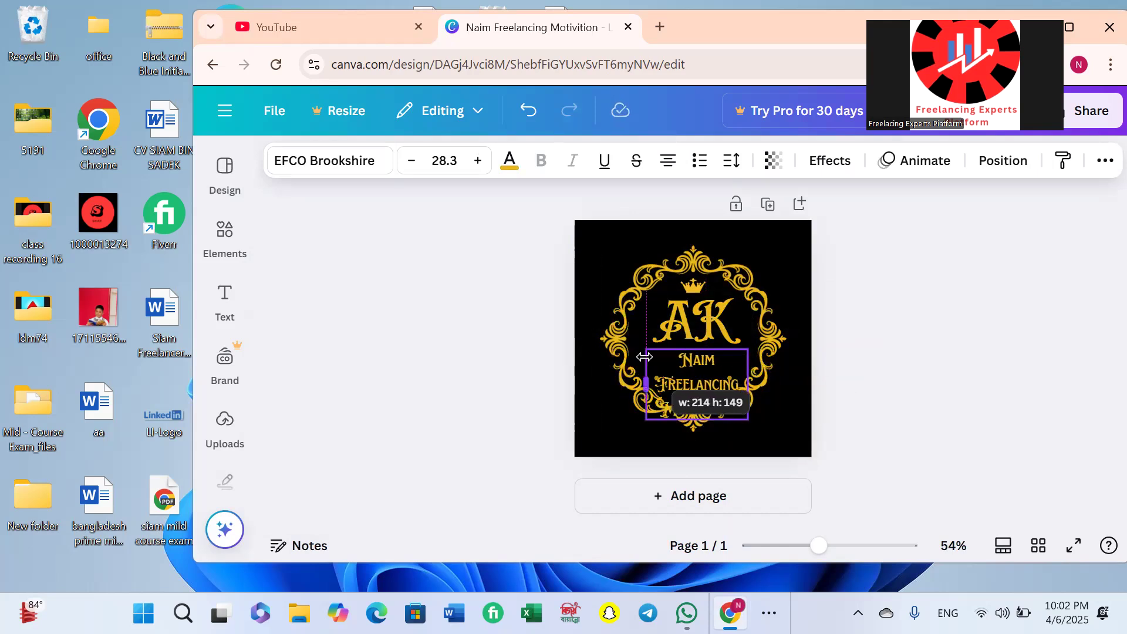
{"action": "left_click", "coordinate": [838, 395]}
Step: Delete the ornate gold frame, the crown and the AK initials from the logo
{"action": "left_click_drag", "start_coordinate": [771, 343], "coordinate": [1016, 485]}
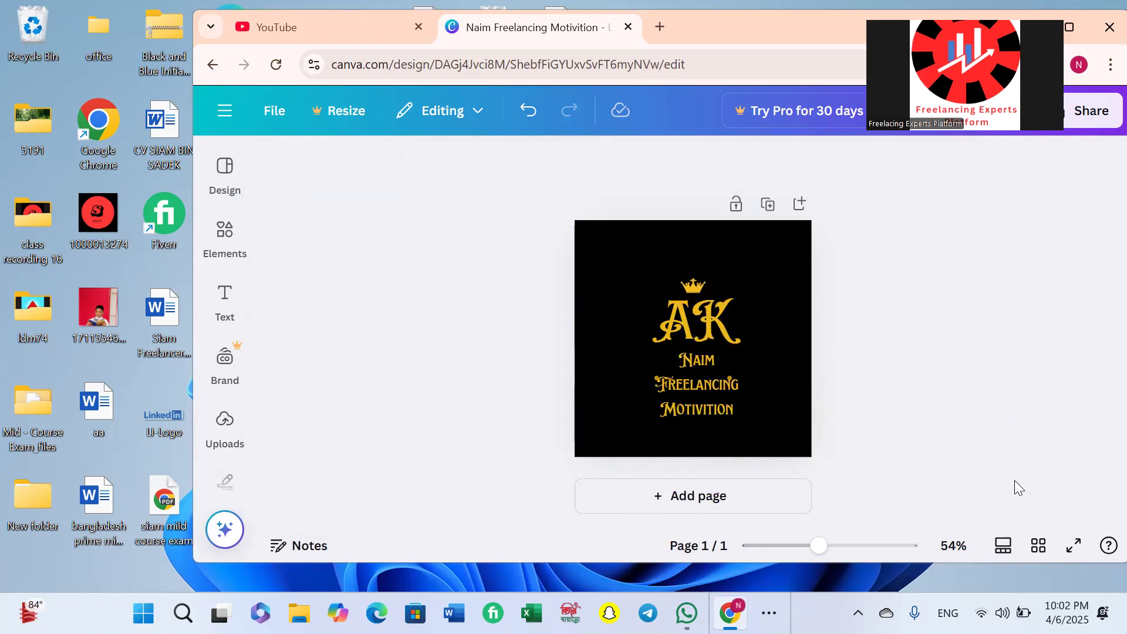
{"action": "left_click", "coordinate": [700, 294]}
{"action": "left_click", "coordinate": [843, 299]}
{"action": "left_click", "coordinate": [693, 286]}
{"action": "key", "text": "Delete"}
{"action": "left_click", "coordinate": [717, 335]}
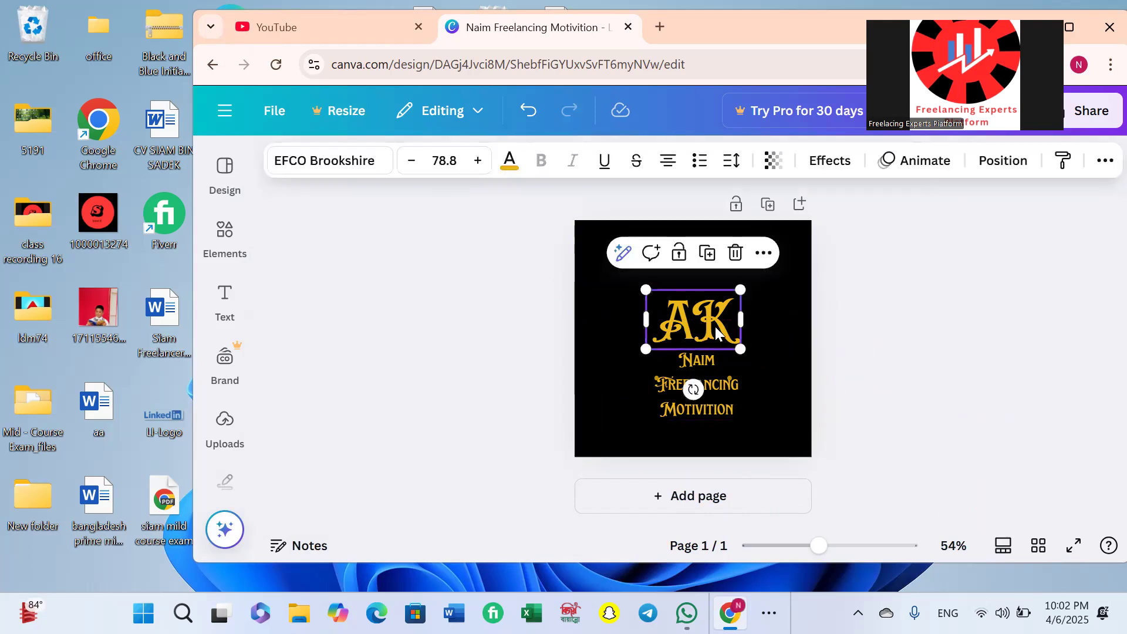
{"action": "key", "text": "Delete"}
Step: Move the three-line channel name up to the centre of the black page
{"action": "left_click_drag", "start_coordinate": [707, 369], "coordinate": [693, 325]}
{"action": "left_click", "coordinate": [957, 390]}
{"action": "left_click_drag", "start_coordinate": [671, 370], "coordinate": [681, 357]}
Step: Find the "Black and Blue Initials Creative Logo" template and add its black version as a new page
{"action": "left_click", "coordinate": [225, 173]}
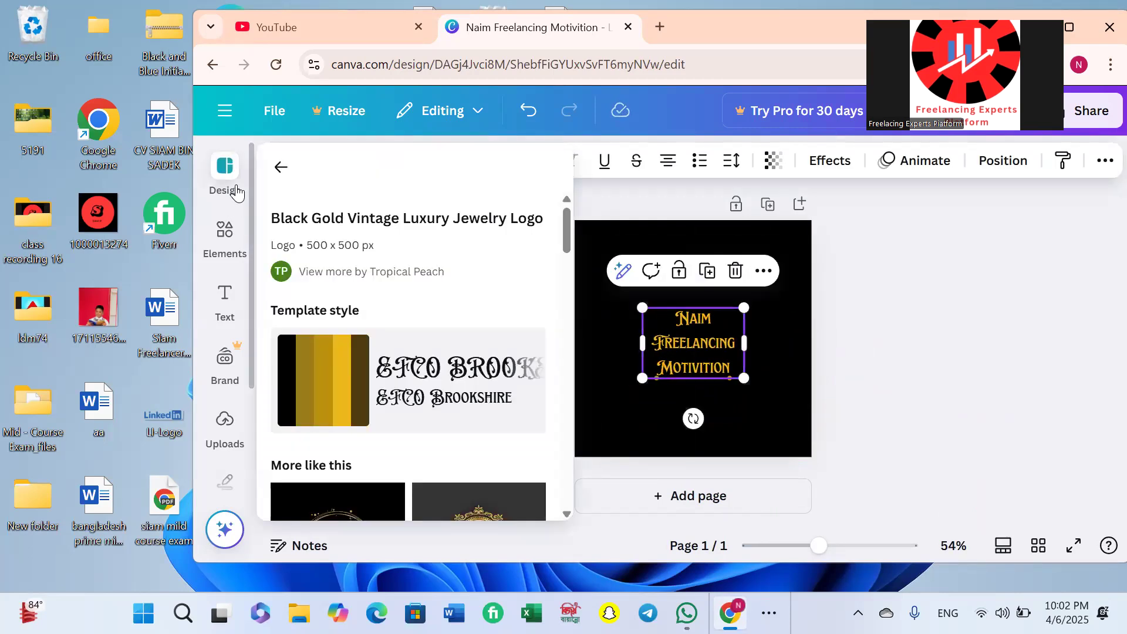
{"action": "scroll", "coordinate": [463, 351], "scroll_direction": "down", "scroll_amount": 2}
{"action": "left_click", "coordinate": [463, 351]}
{"action": "scroll", "coordinate": [461, 363], "scroll_direction": "down", "scroll_amount": 5}
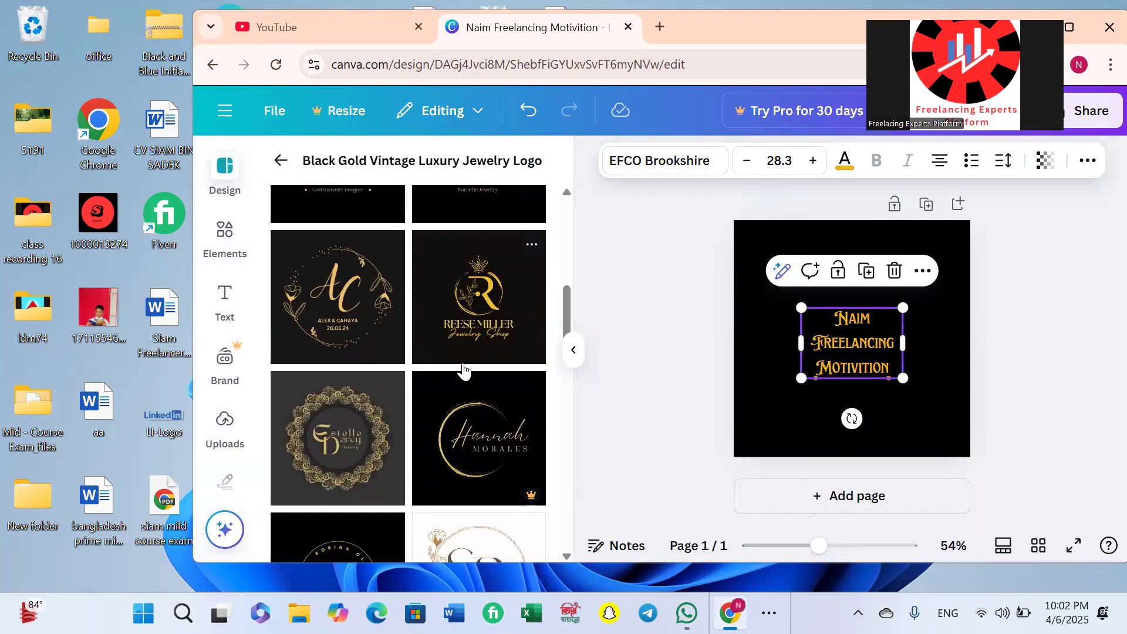
{"action": "scroll", "coordinate": [460, 374], "scroll_direction": "down", "scroll_amount": 10}
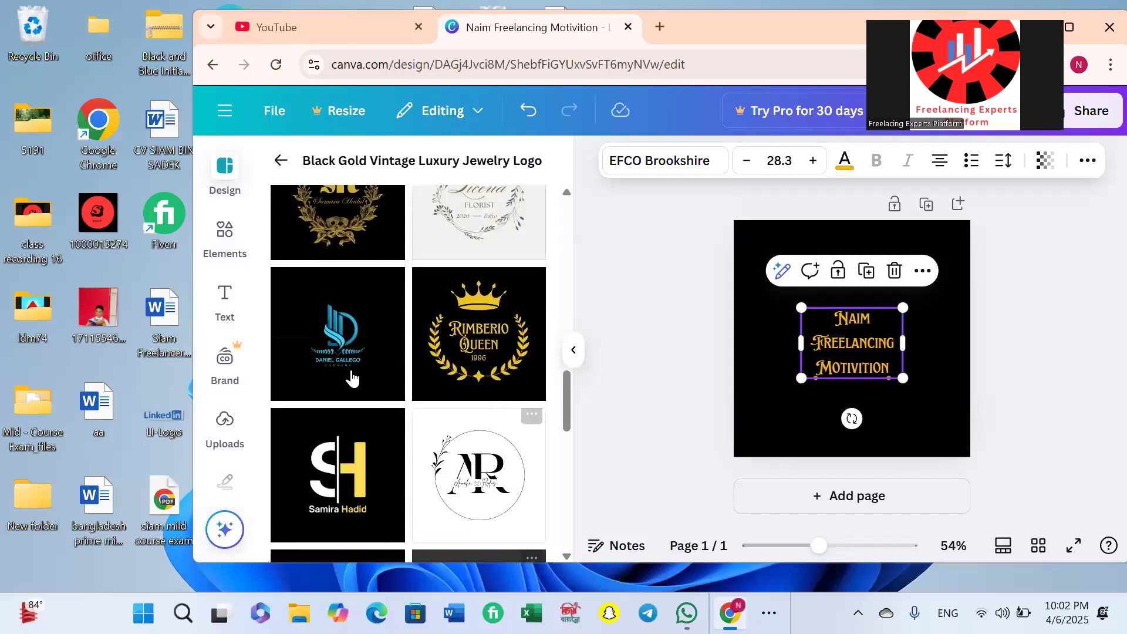
{"action": "left_click", "coordinate": [329, 350]}
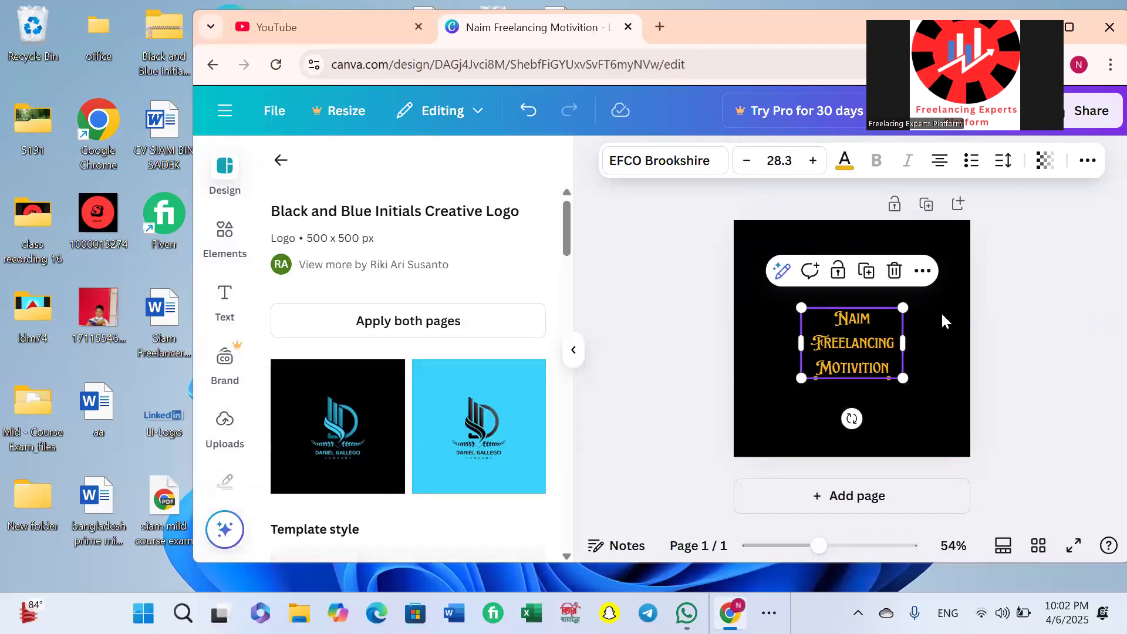
{"action": "left_click", "coordinate": [362, 413]}
{"action": "left_click", "coordinate": [754, 374]}
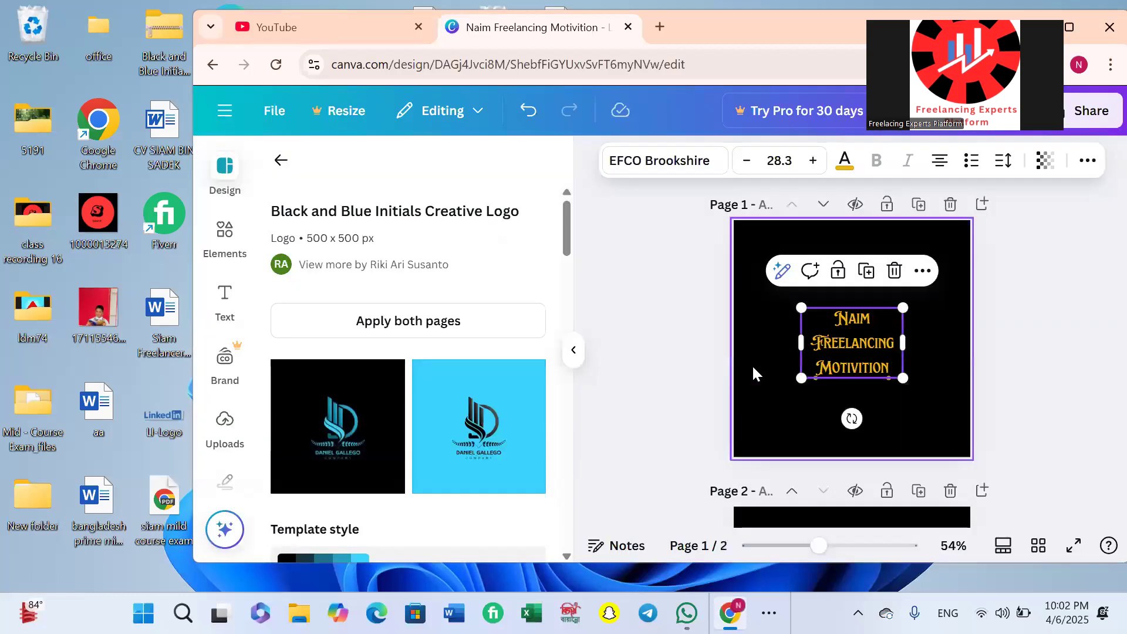
Step: Delete the page with the gold channel name and replace the new logo's placeholder name with the capitalised channel name, putting "MOTIVITION" on the second line
{"action": "scroll", "coordinate": [1014, 354], "scroll_direction": "up", "scroll_amount": 5}
{"action": "left_click", "coordinate": [952, 205]}
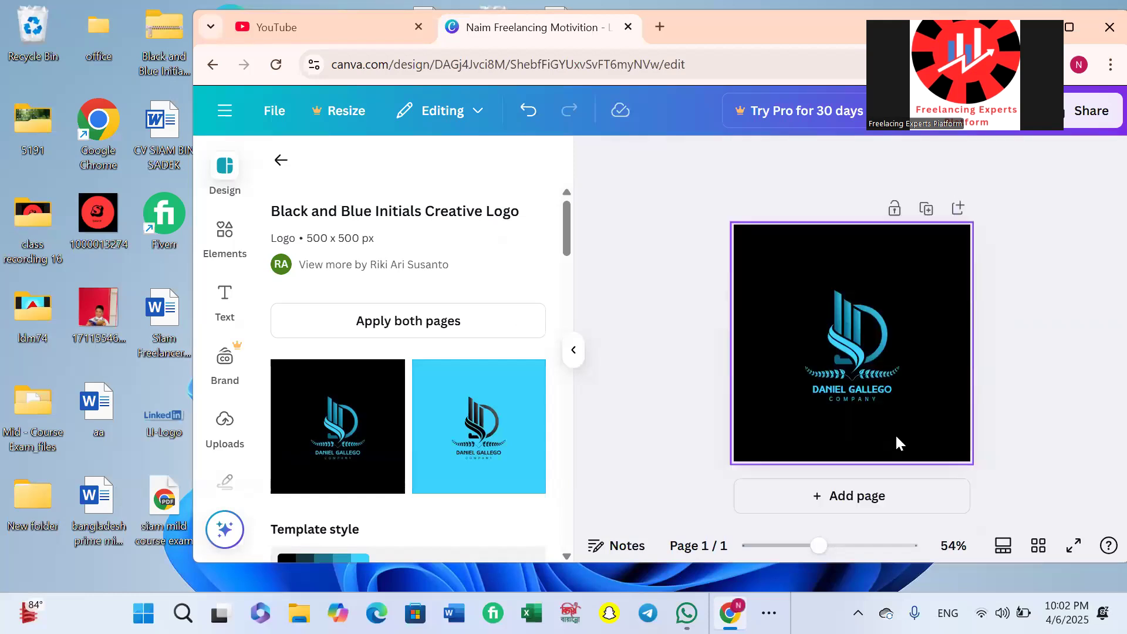
{"action": "left_click", "coordinate": [871, 386]}
{"action": "left_click", "coordinate": [871, 387]}
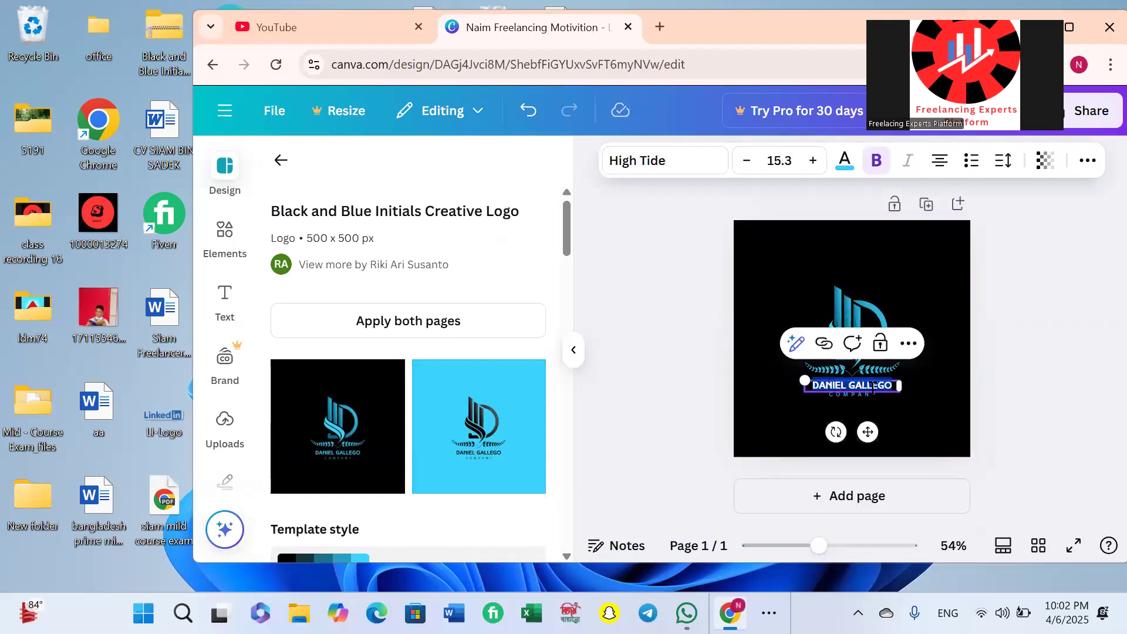
{"action": "type", "text": "NAIM"}
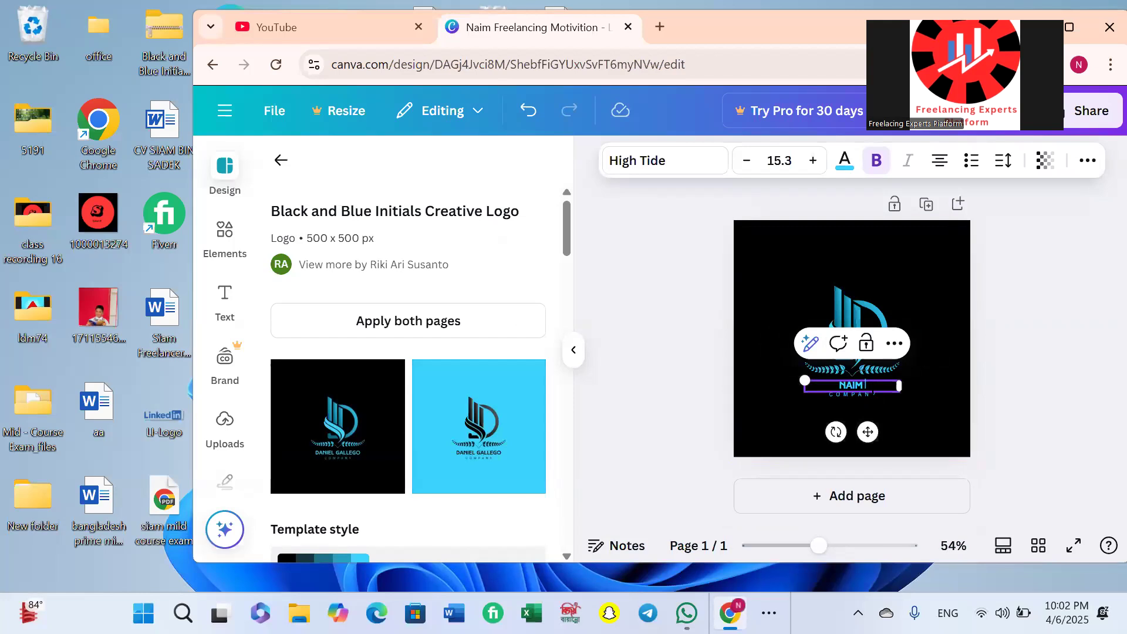
{"action": "type", "text": " FREELANCING"}
{"action": "key", "text": "Return"}
{"action": "type", "text": "MOTIV"}
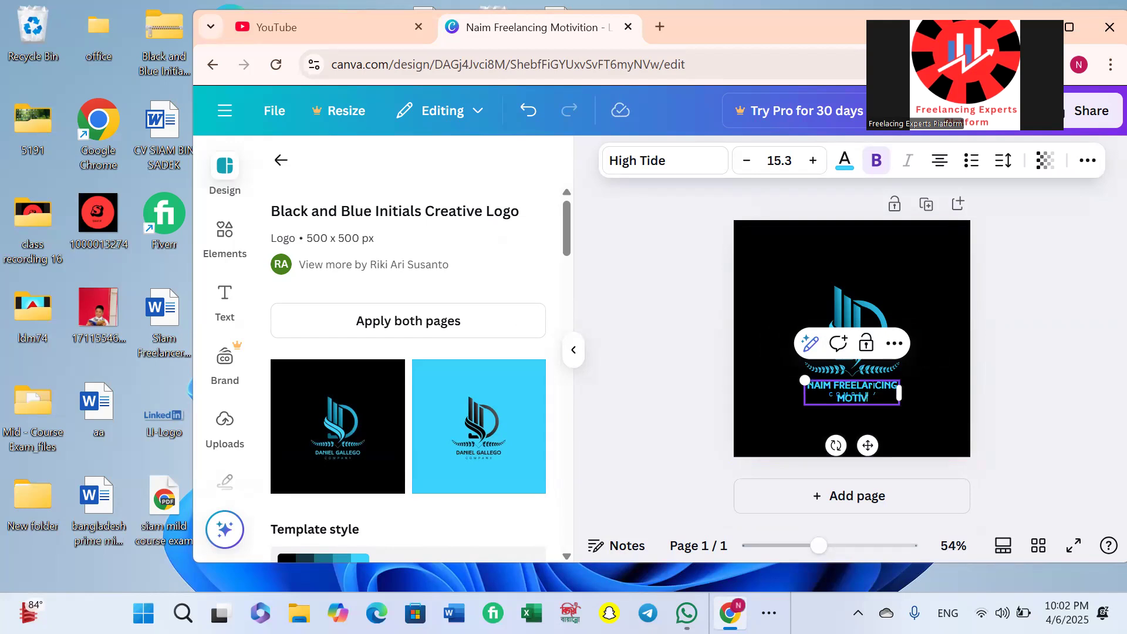
{"action": "type", "text": "ITION"}
{"action": "left_click", "coordinate": [997, 413]}
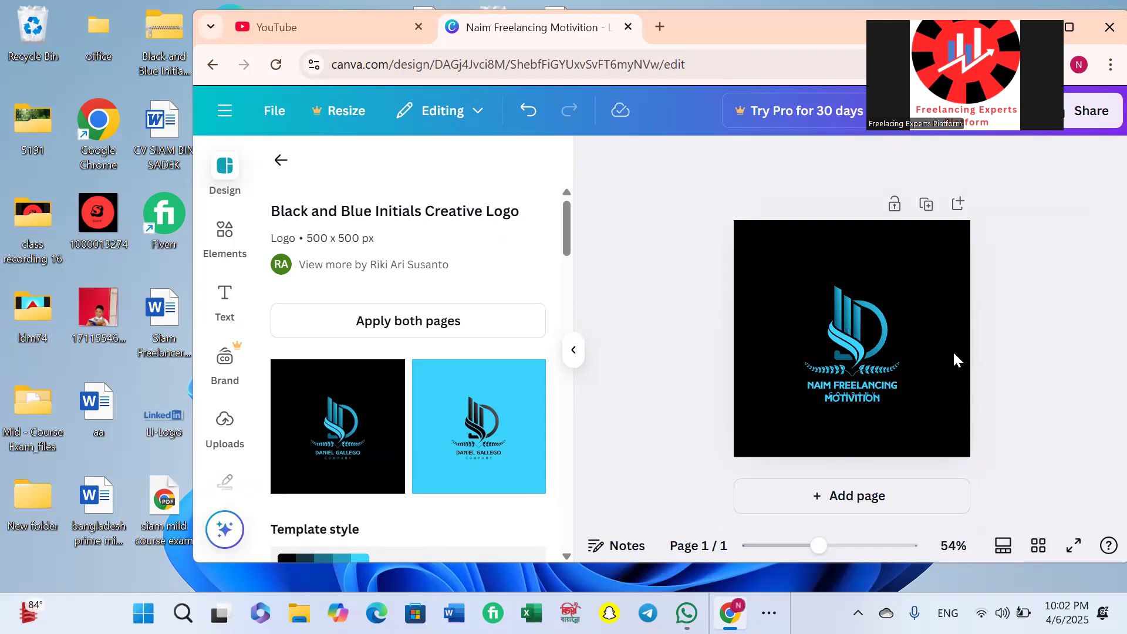
Step: Remove the "COMPANY" text from the logo and move the two-line channel name slightly lower beneath the laurel
{"action": "left_click", "coordinate": [837, 399]}
{"action": "left_click", "coordinate": [1017, 413]}
{"action": "left_click", "coordinate": [881, 399]}
{"action": "mouse_move", "coordinate": [881, 399]}
{"action": "left_mouse_down"}
{"action": "mouse_move", "coordinate": [878, 409]}
{"action": "mouse_move", "coordinate": [824, 386]}
{"action": "mouse_move", "coordinate": [860, 405]}
{"action": "left_mouse_up"}
{"action": "left_click", "coordinate": [874, 403]}
{"action": "left_click", "coordinate": [800, 423]}
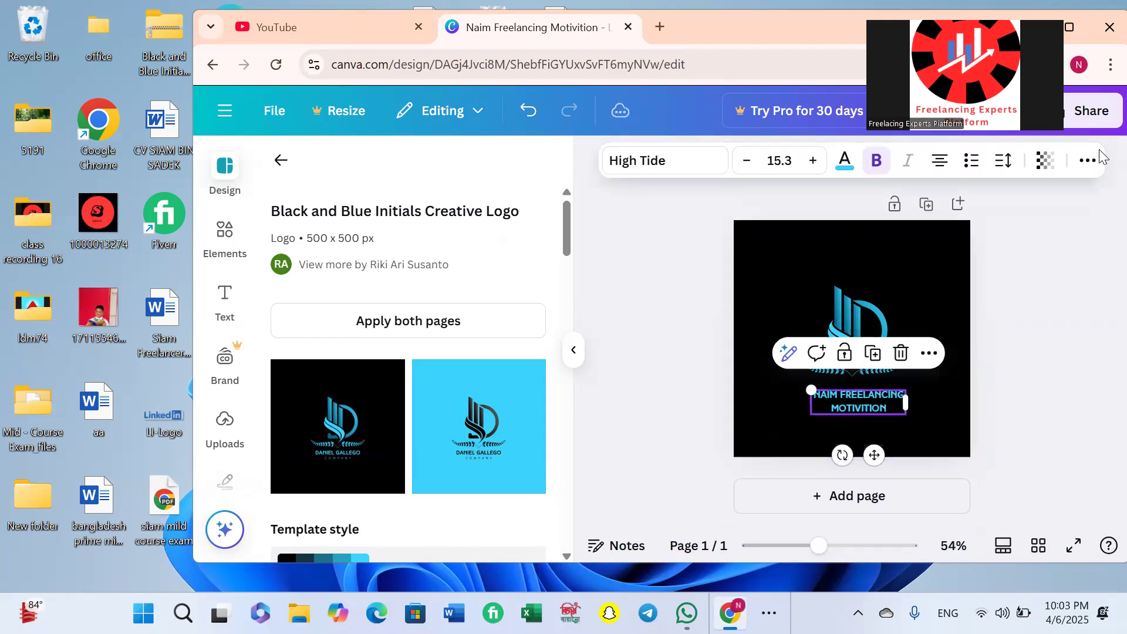
Step: Enlarge the channel name to a font size of about 17.2 and reposition it beneath the laurel
{"action": "left_click", "coordinate": [1090, 111]}
{"action": "left_click", "coordinate": [699, 289]}
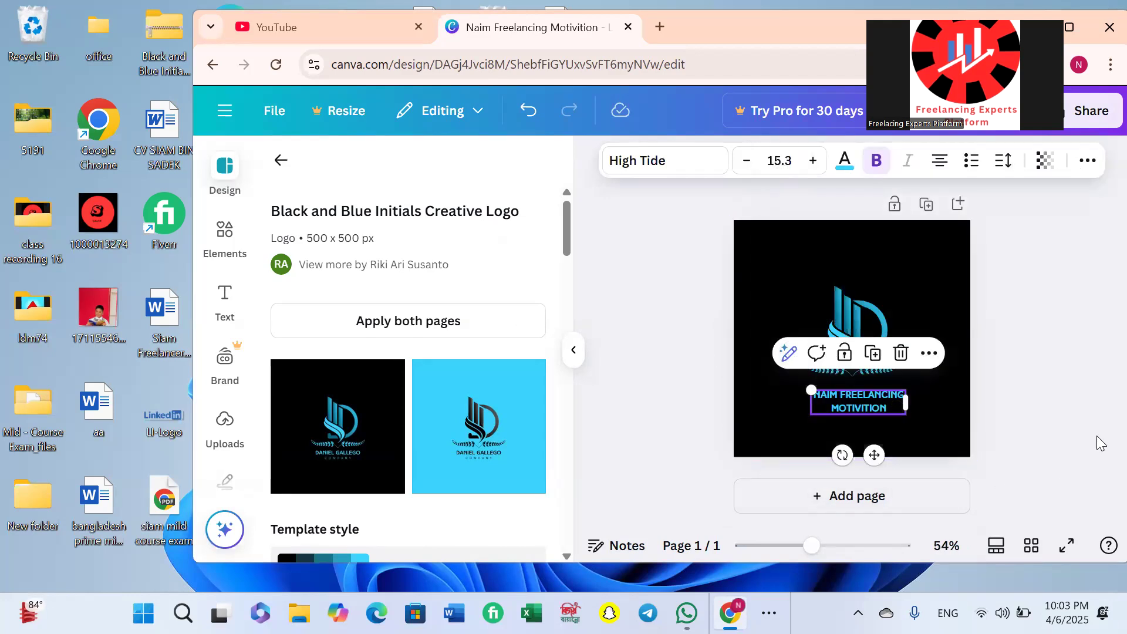
{"action": "left_click", "coordinate": [926, 432]}
{"action": "left_click", "coordinate": [887, 410]}
{"action": "mouse_move", "coordinate": [810, 390]}
{"action": "left_mouse_down"}
{"action": "mouse_move", "coordinate": [784, 373]}
{"action": "mouse_move", "coordinate": [799, 386]}
{"action": "left_mouse_up"}
{"action": "left_click", "coordinate": [1049, 417]}
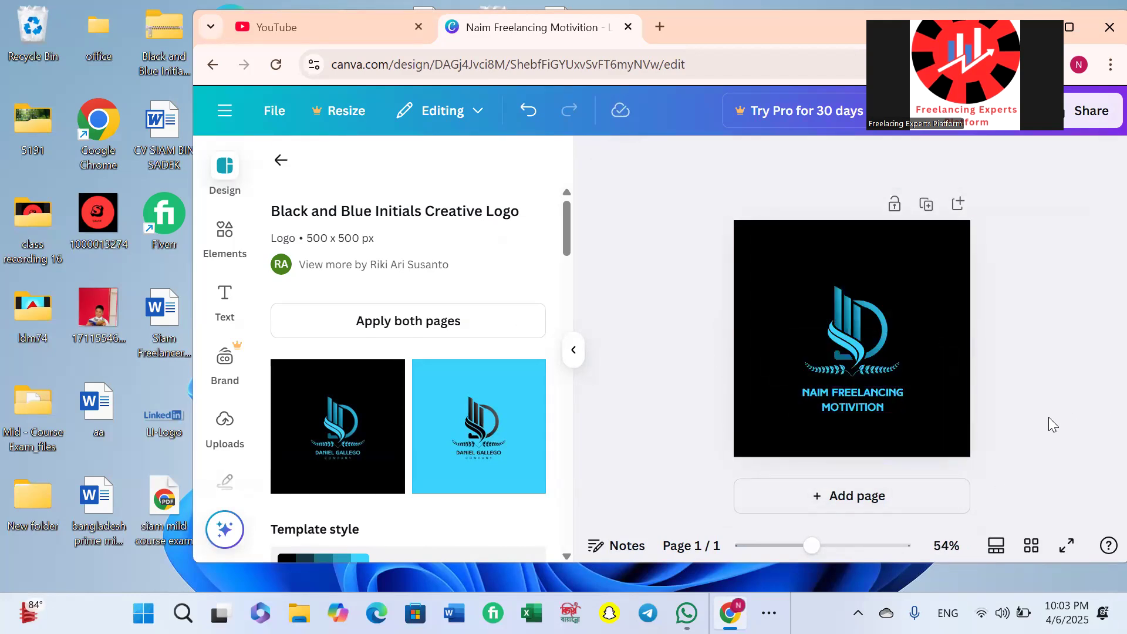
{"action": "left_click_drag", "start_coordinate": [892, 407], "coordinate": [898, 407]}
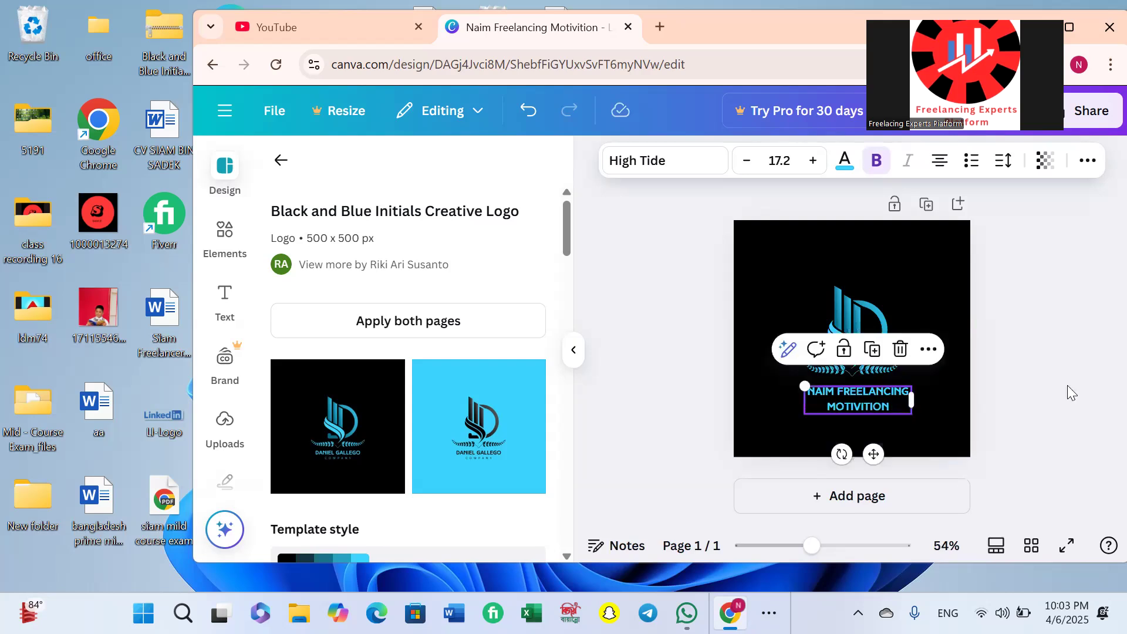
{"action": "left_click", "coordinate": [1099, 367]}
Step: Download the finished logo as a JPG and dismiss the download pop-up
{"action": "left_click", "coordinate": [1077, 117]}
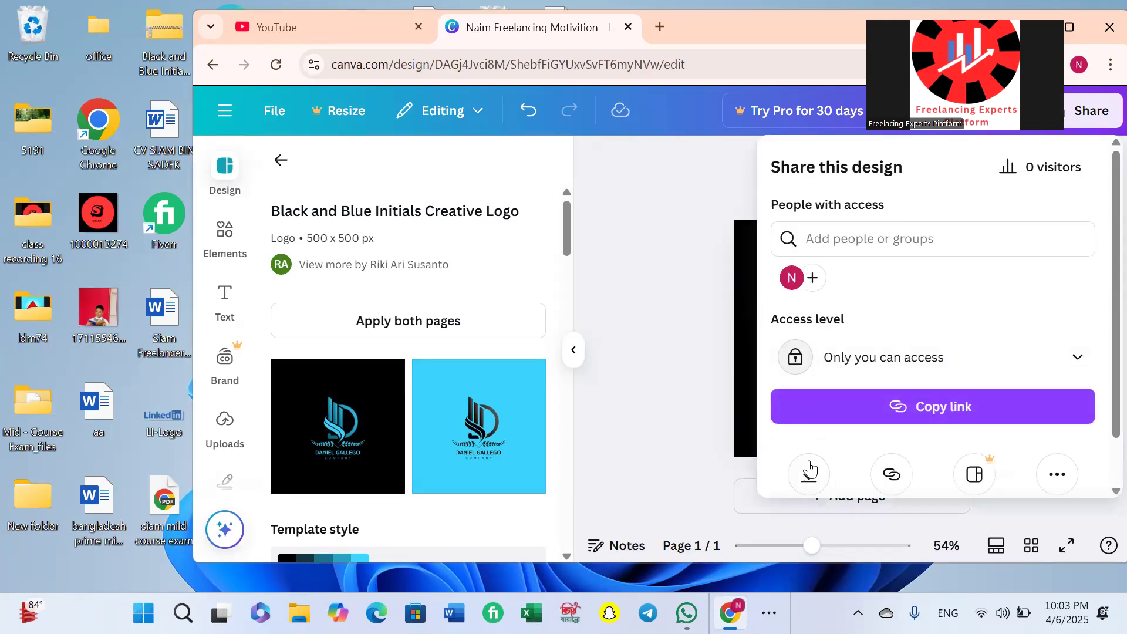
{"action": "left_click", "coordinate": [808, 470]}
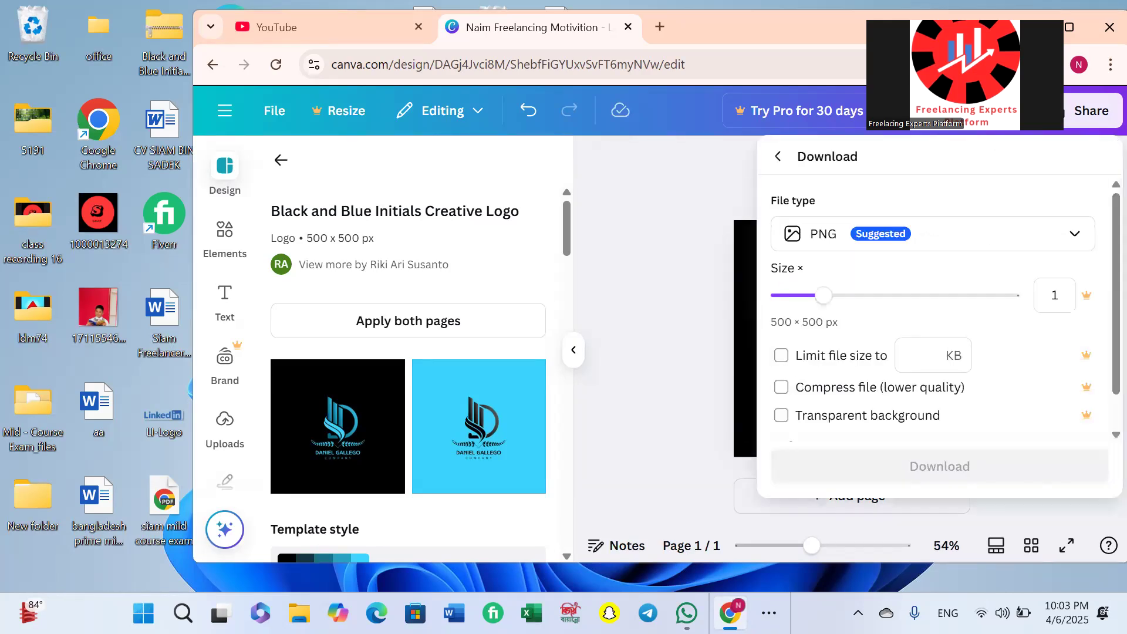
{"action": "left_click", "coordinate": [895, 237]}
{"action": "left_click", "coordinate": [877, 288]}
{"action": "left_click", "coordinate": [930, 457]}
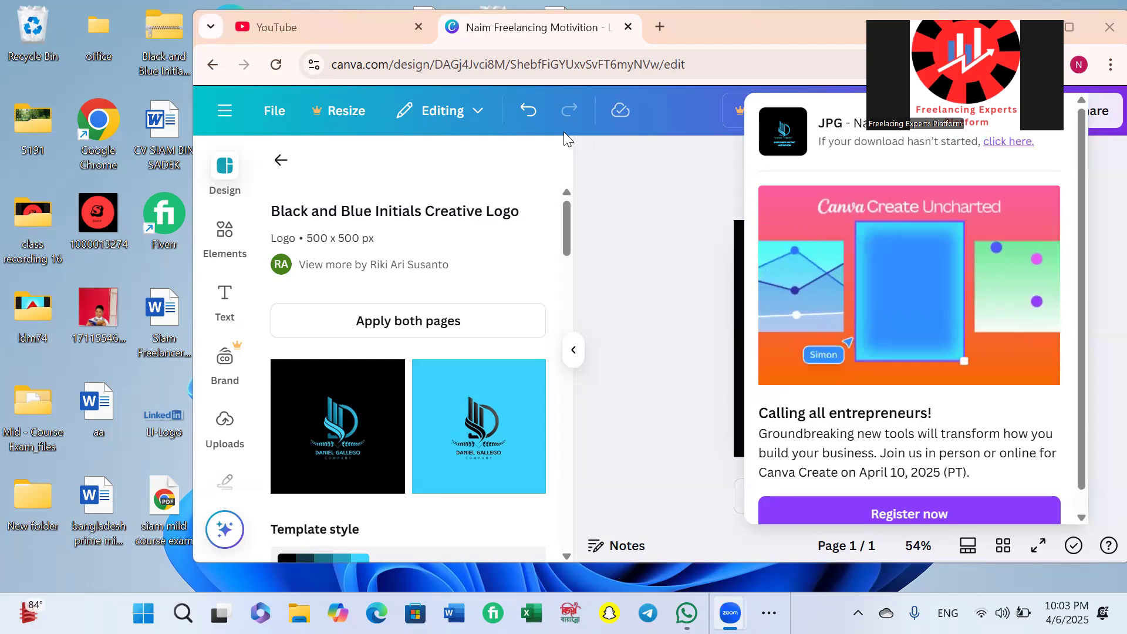
{"action": "left_click", "coordinate": [700, 197]}
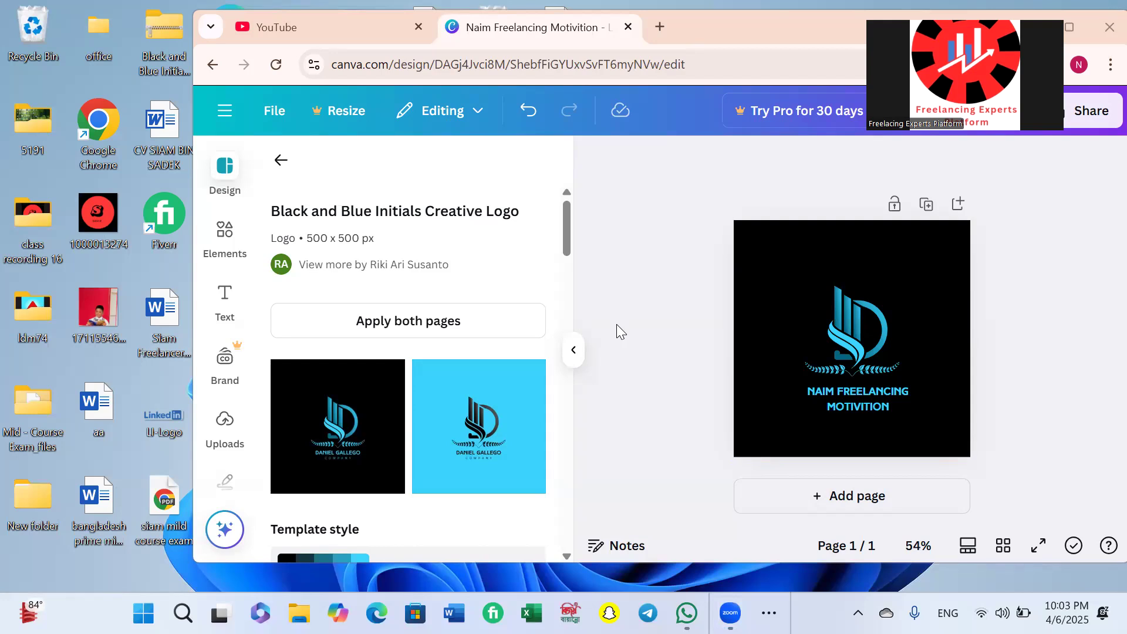
Step: Return to the YouTube channel creation form and browse the computer for a channel picture
{"action": "left_click", "coordinate": [287, 24]}
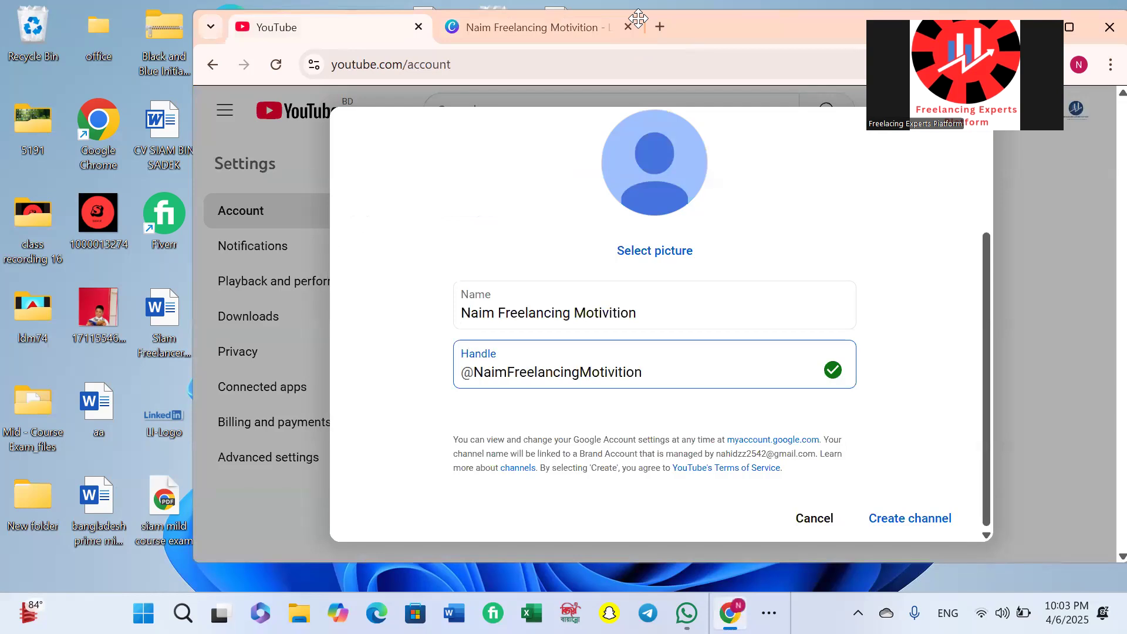
{"action": "left_click", "coordinate": [646, 252]}
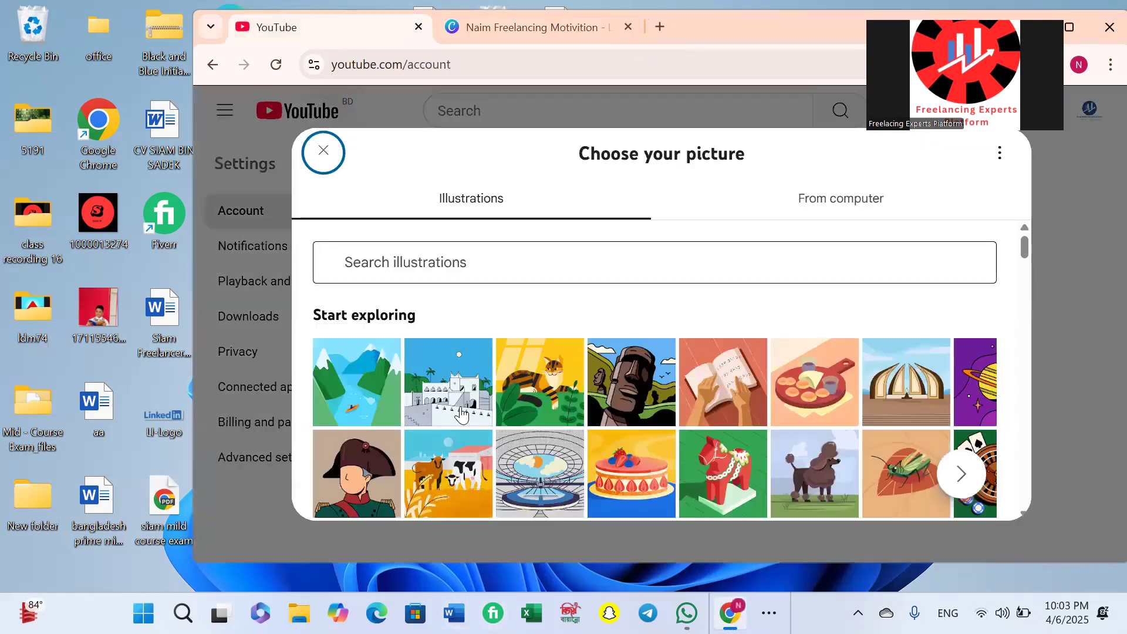
{"action": "left_click", "coordinate": [812, 219]}
{"action": "left_click", "coordinate": [657, 410]}
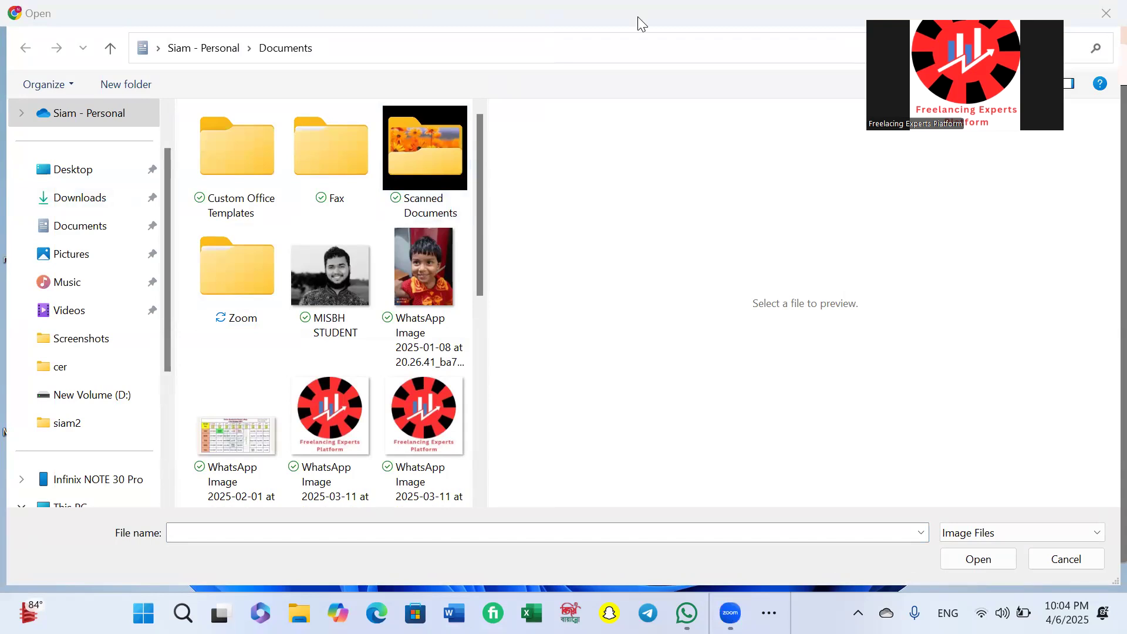
Step: Choose the newly downloaded logo from the Downloads folder as the channel picture and accept its full square crop
{"action": "scroll", "coordinate": [346, 432], "scroll_direction": "down", "scroll_amount": 10}
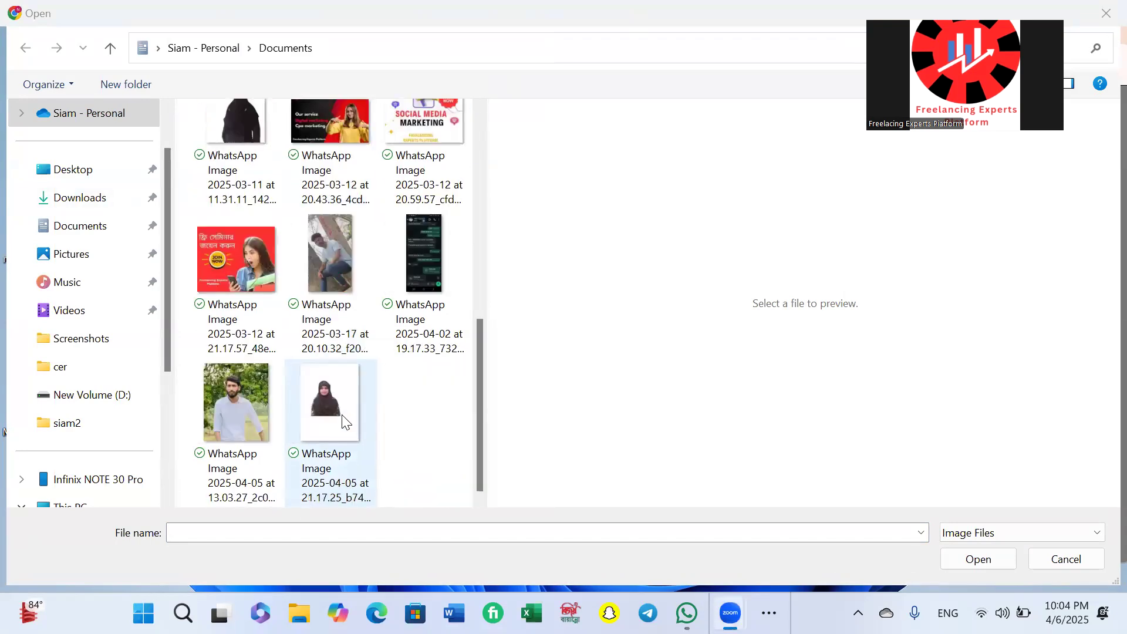
{"action": "scroll", "coordinate": [360, 421], "scroll_direction": "up", "scroll_amount": 10}
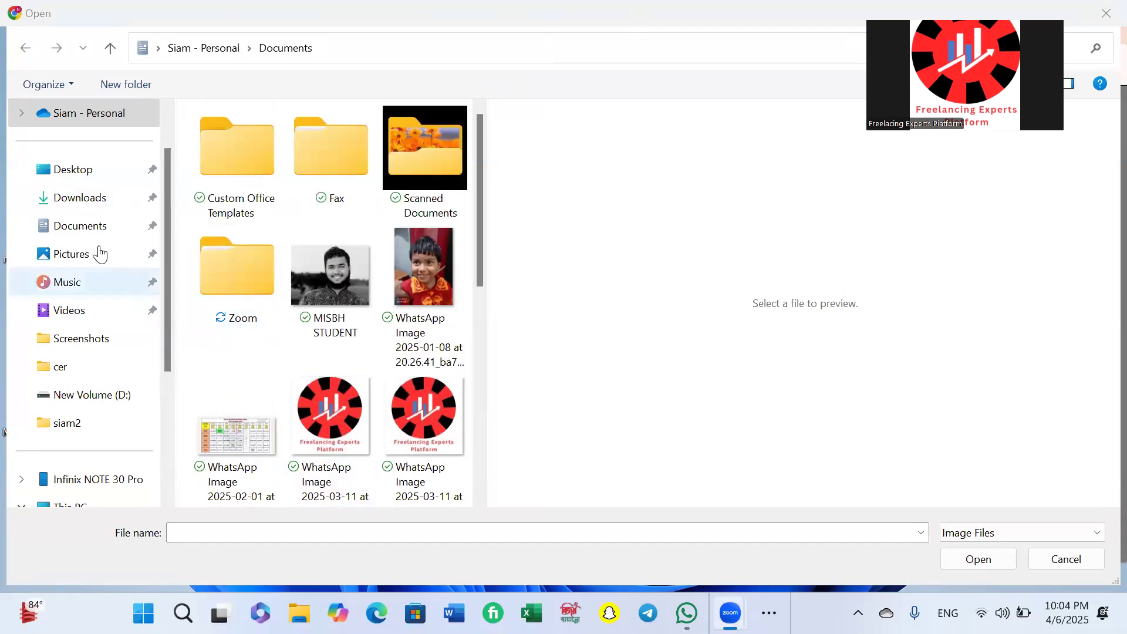
{"action": "left_click", "coordinate": [96, 201]}
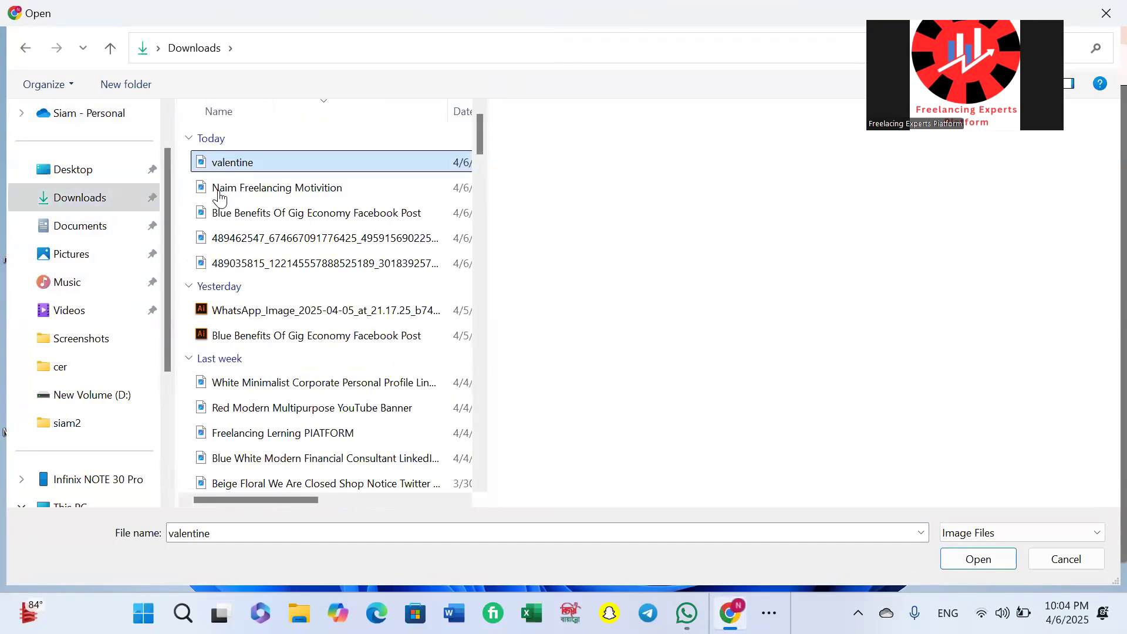
{"action": "left_click", "coordinate": [334, 263]}
{"action": "left_click", "coordinate": [338, 238]}
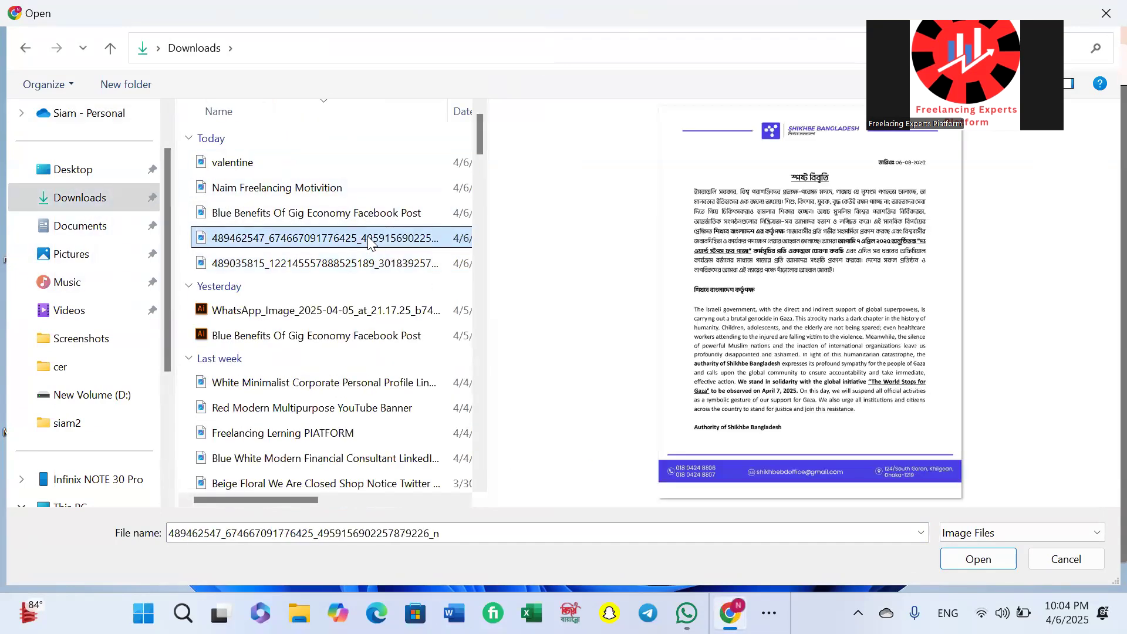
{"action": "left_click", "coordinate": [363, 214]}
{"action": "key", "text": "Up"}
{"action": "left_click", "coordinate": [978, 558]}
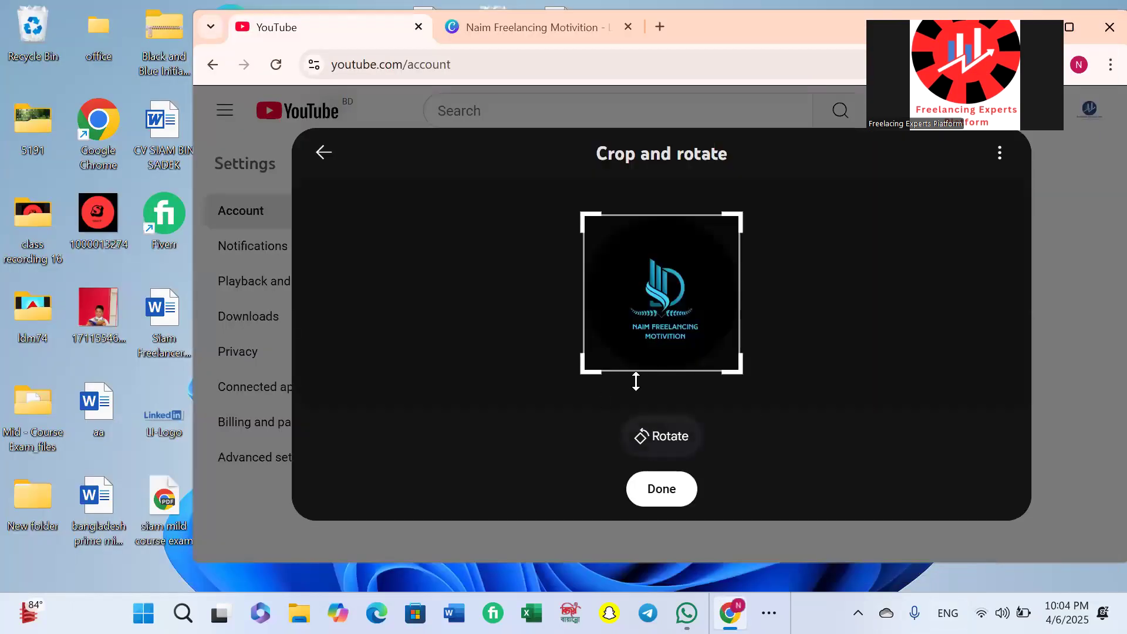
{"action": "left_click", "coordinate": [660, 496]}
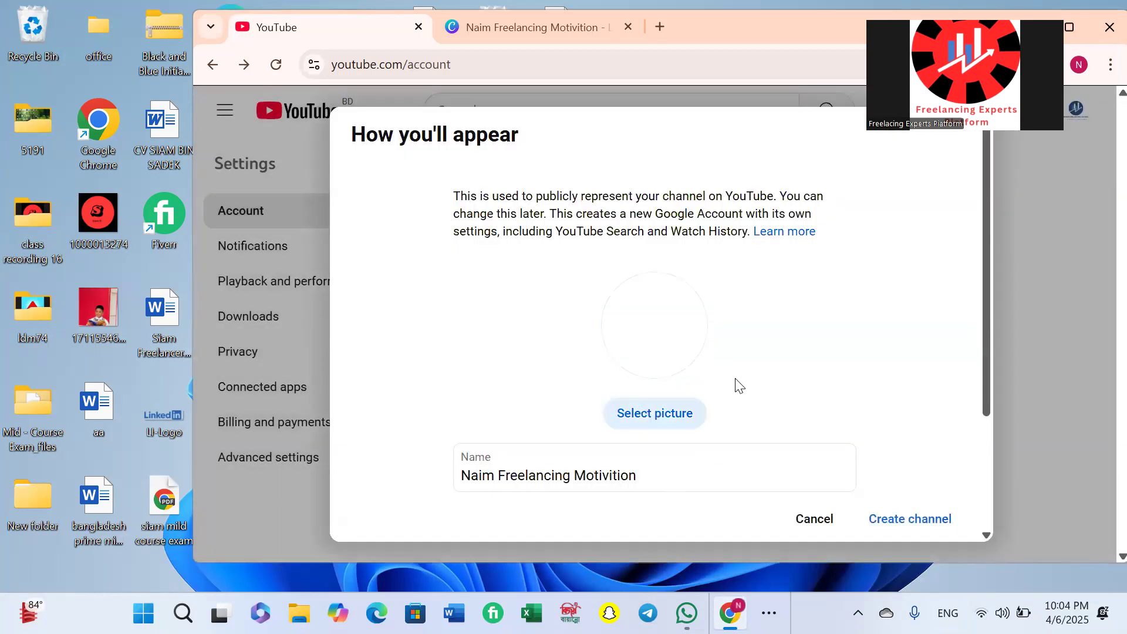
Step: Review the picture and name in the form, create the channel, and select the newly created channel for use
{"action": "scroll", "coordinate": [849, 362], "scroll_direction": "down", "scroll_amount": 1}
{"action": "scroll", "coordinate": [851, 369], "scroll_direction": "down", "scroll_amount": 1}
{"action": "scroll", "coordinate": [675, 407], "scroll_direction": "up", "scroll_amount": 3}
{"action": "scroll", "coordinate": [628, 376], "scroll_direction": "down", "scroll_amount": 3}
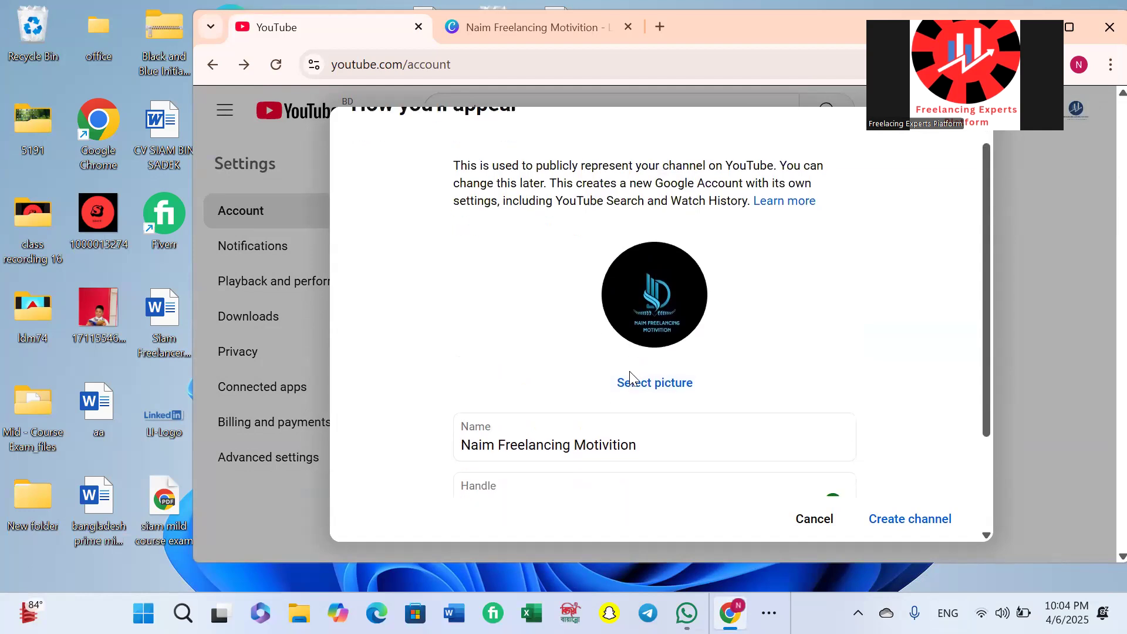
{"action": "left_click", "coordinate": [961, 527]}
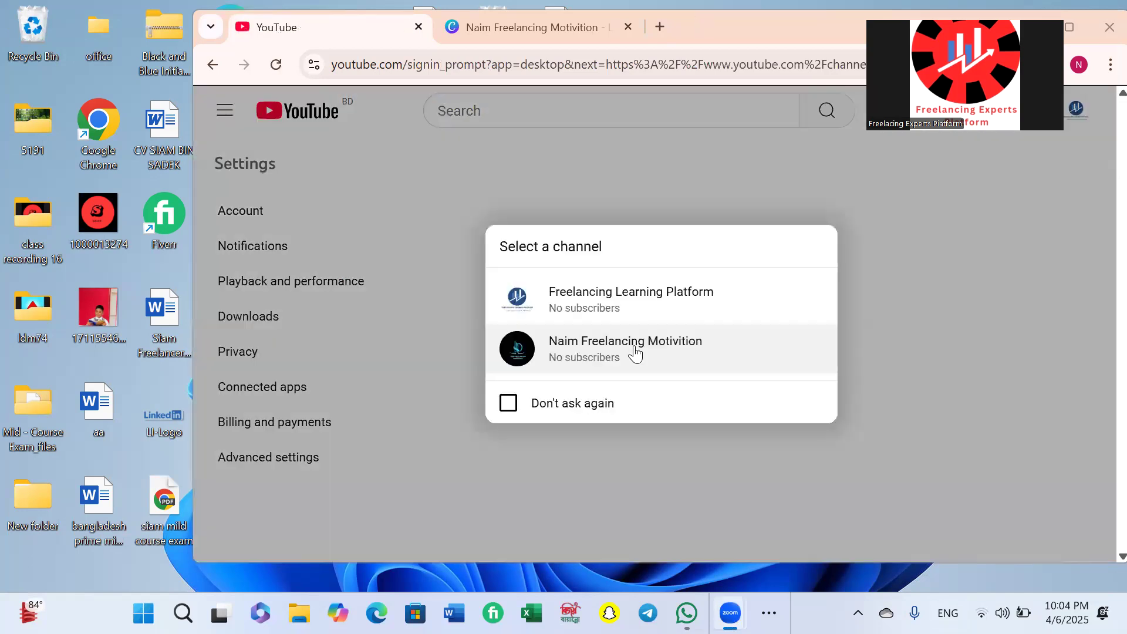
{"action": "left_click", "coordinate": [634, 351]}
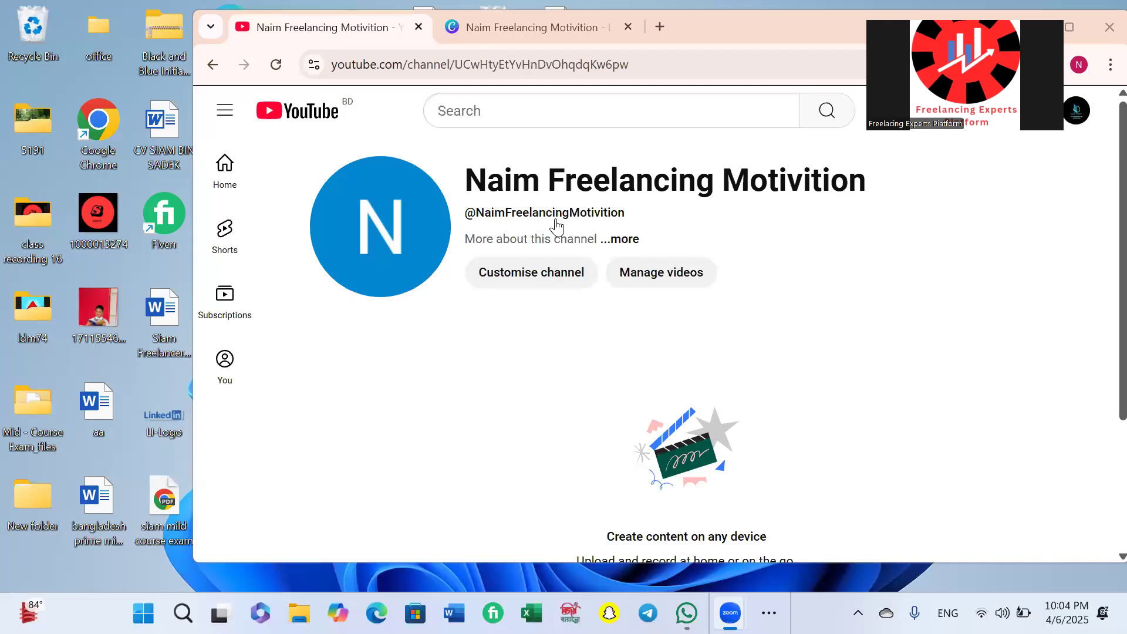
Step: Open the channel's video management in YouTube Studio, continue past the welcome message, and open the public channel page
{"action": "left_click", "coordinate": [656, 272]}
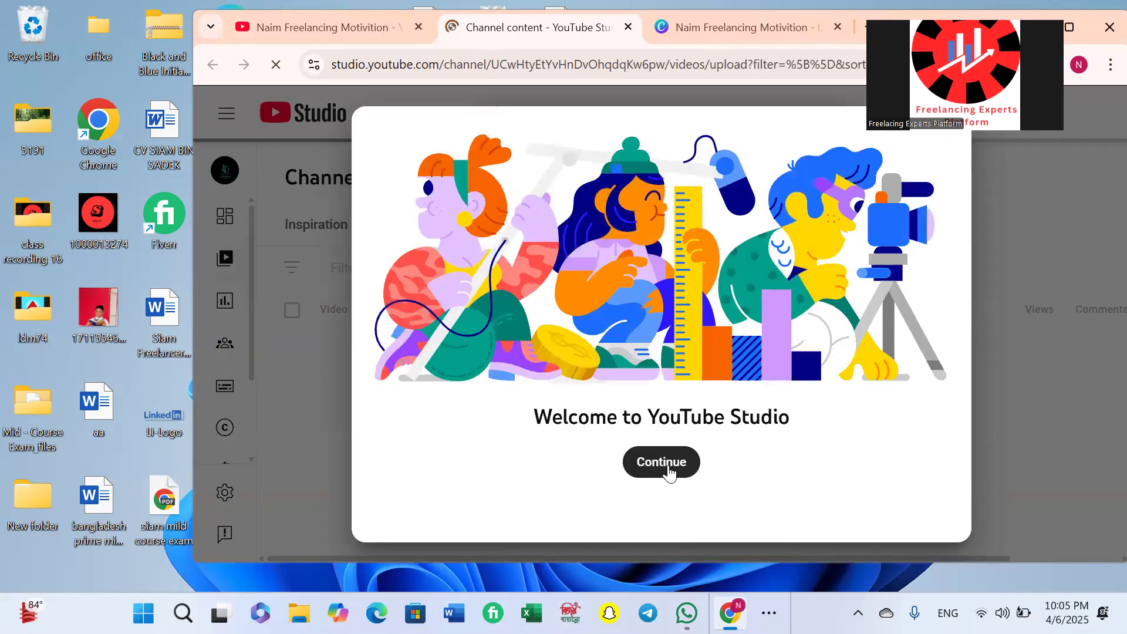
{"action": "left_click", "coordinate": [666, 468]}
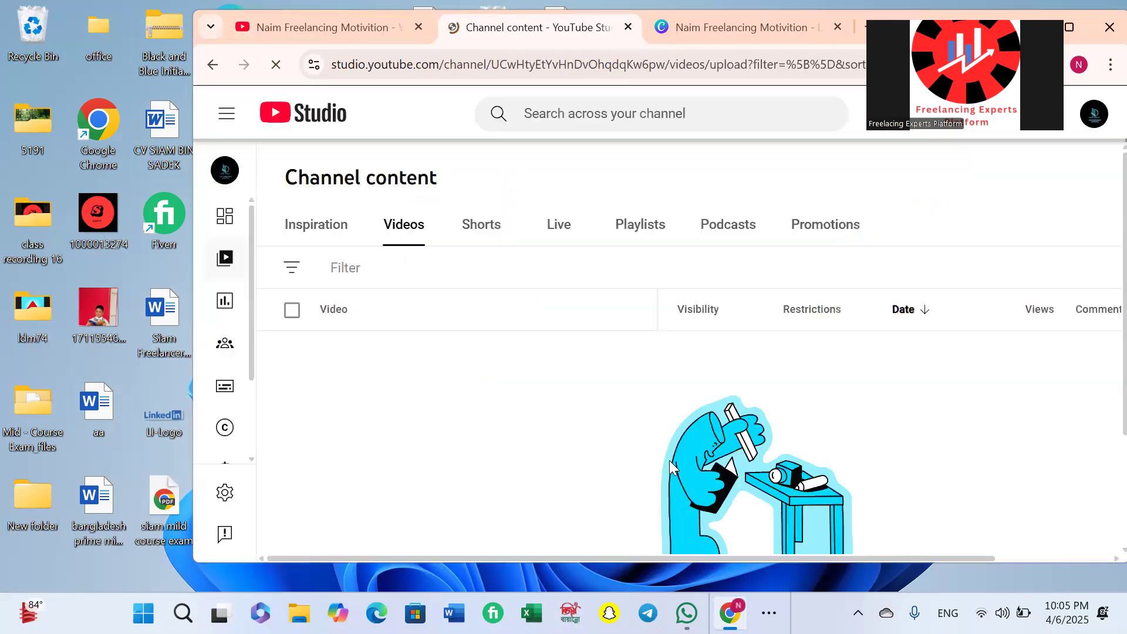
{"action": "left_click", "coordinate": [220, 190]}
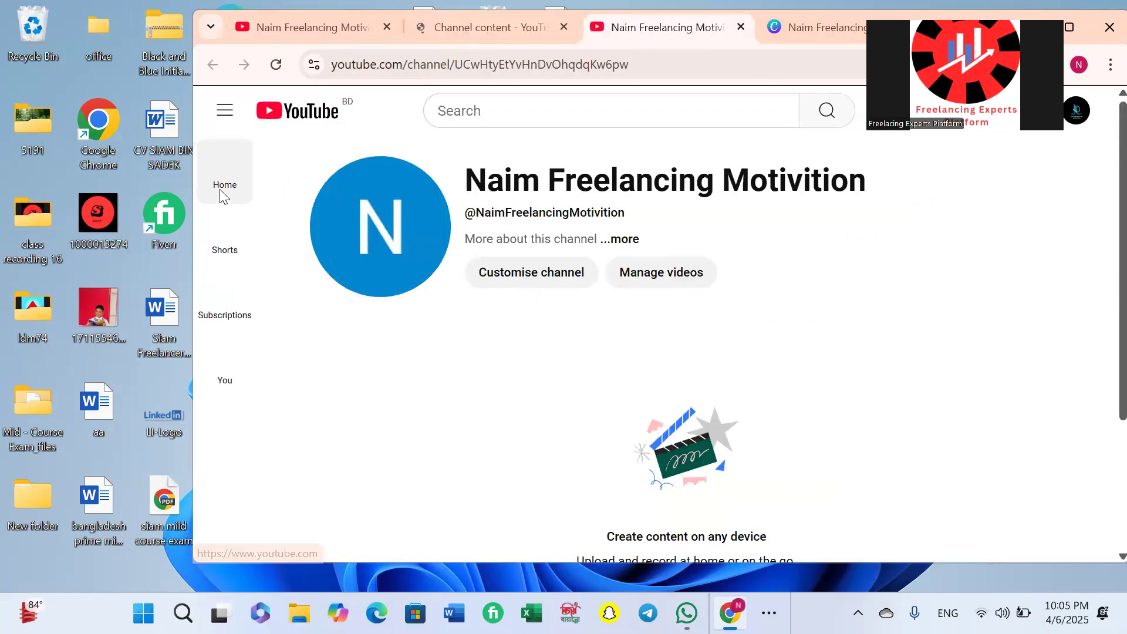
Step: Open YouTube Studio from the account options and look over the channel dashboard
{"action": "left_click", "coordinate": [1077, 110]}
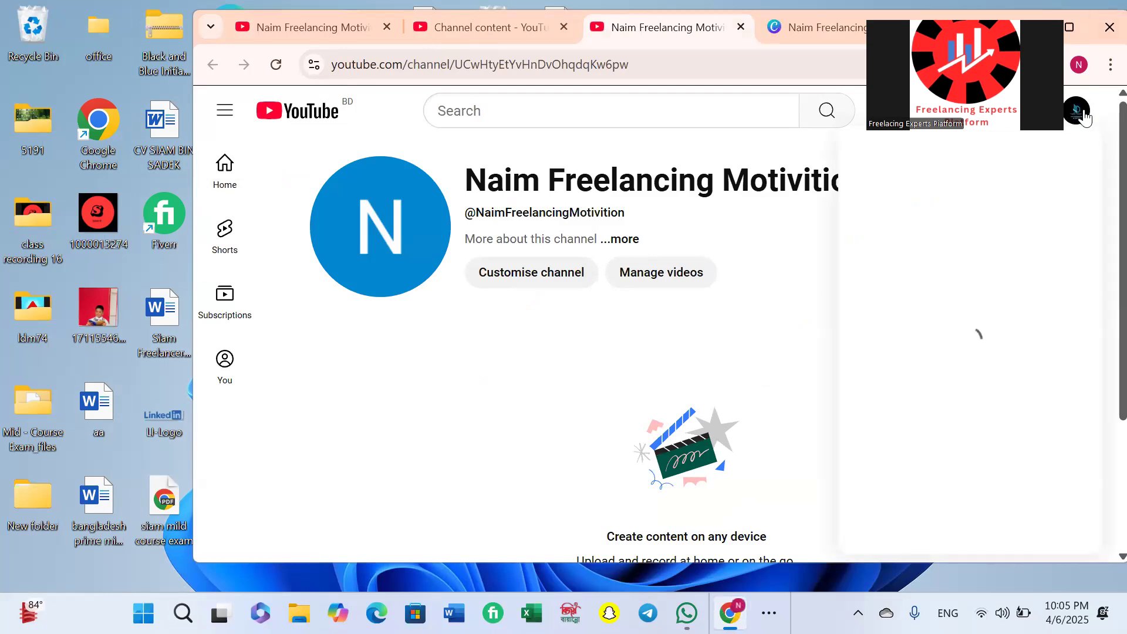
{"action": "left_click", "coordinate": [889, 333]}
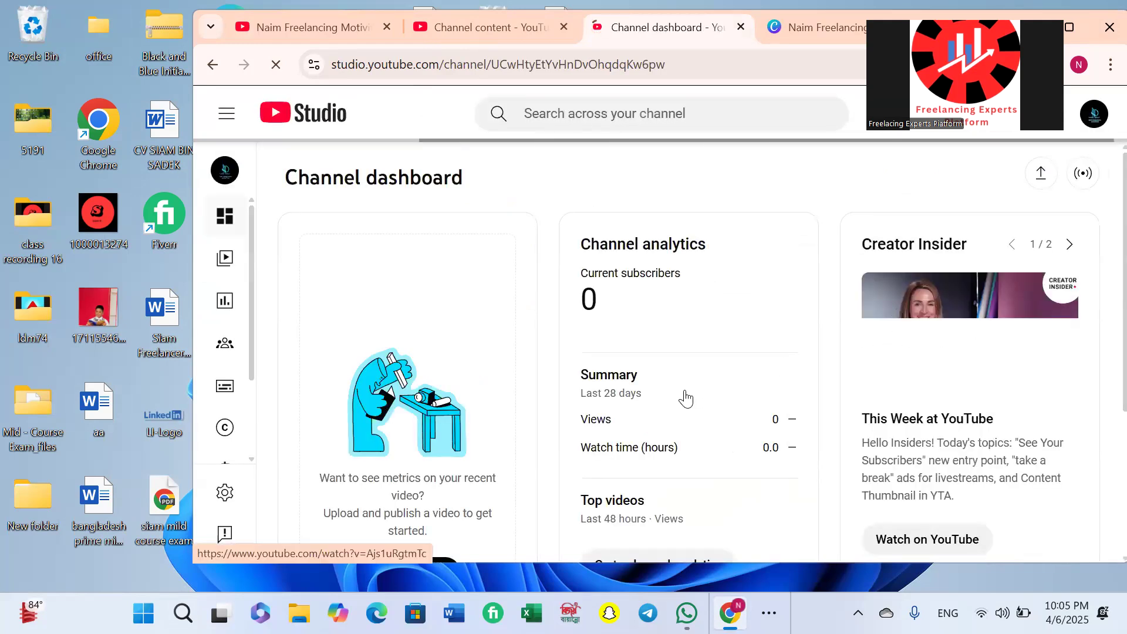
{"action": "scroll", "coordinate": [620, 353], "scroll_direction": "down", "scroll_amount": 3}
{"action": "scroll", "coordinate": [307, 341], "scroll_direction": "up", "scroll_amount": 2}
{"action": "scroll", "coordinate": [304, 339], "scroll_direction": "up", "scroll_amount": 1}
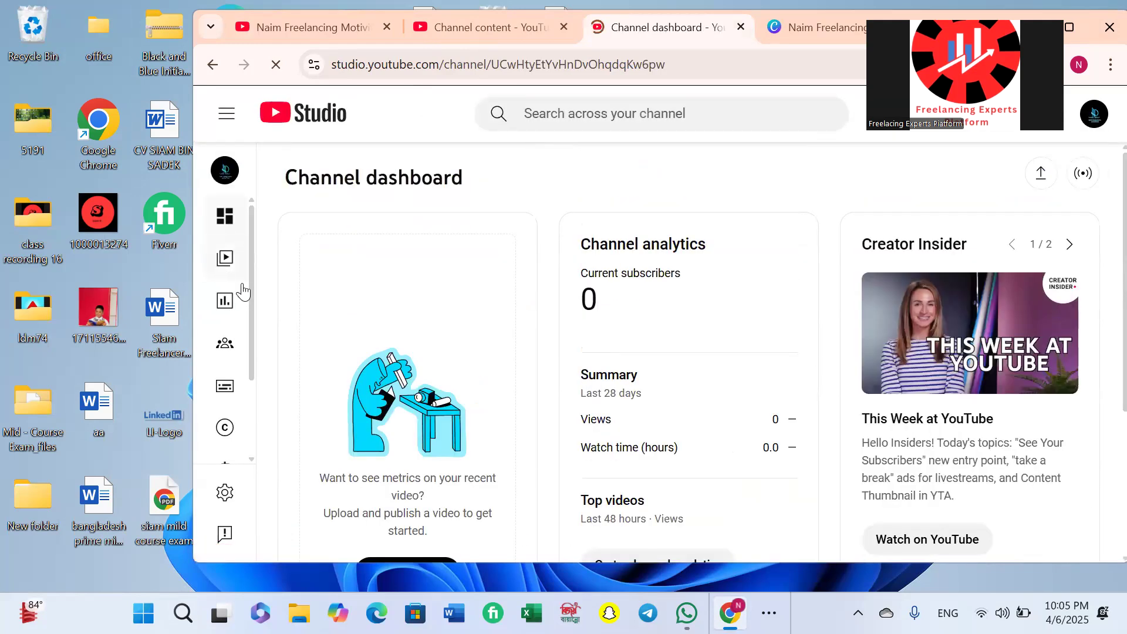
Step: Look through the channel's content, analytics, subtitles and community sections in YouTube Studio
{"action": "left_click", "coordinate": [226, 261]}
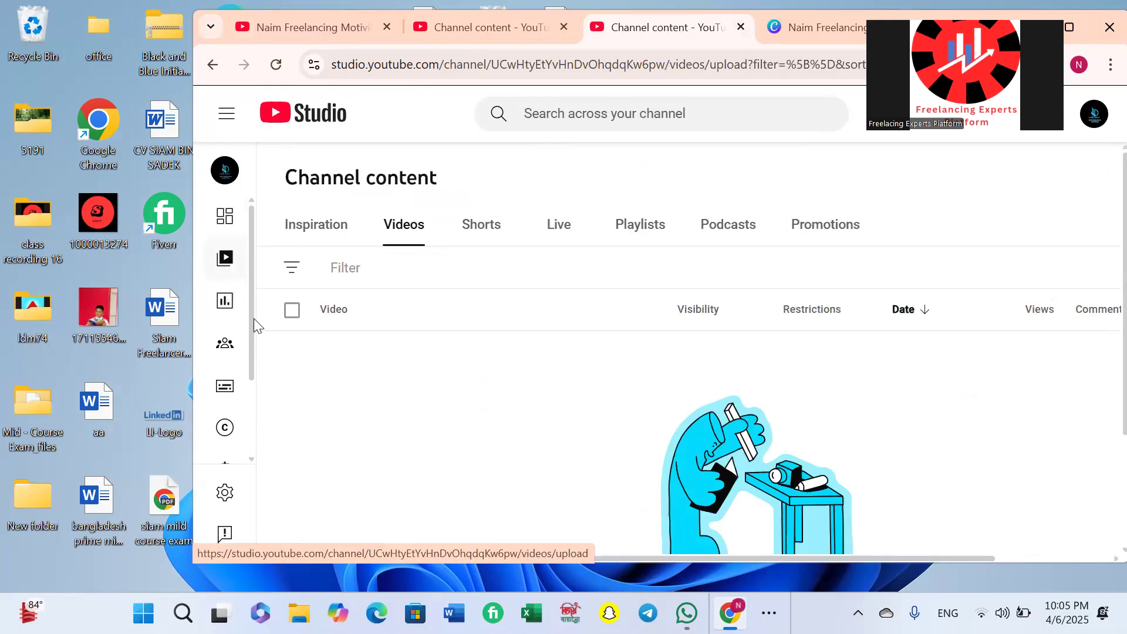
{"action": "left_click", "coordinate": [233, 301]}
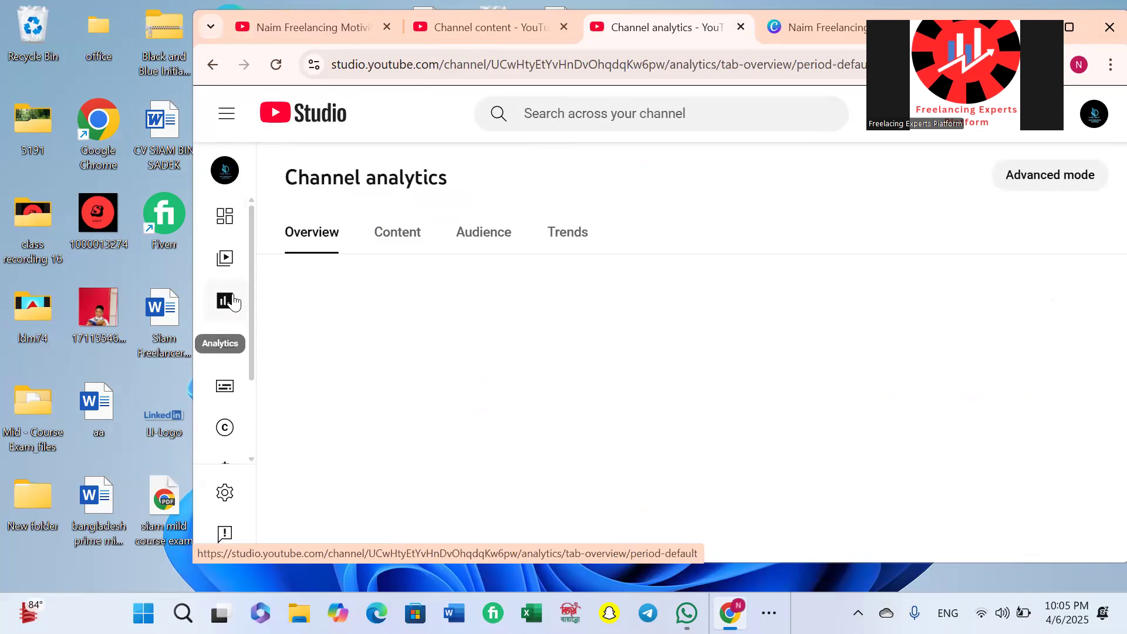
{"action": "left_click", "coordinate": [226, 386]}
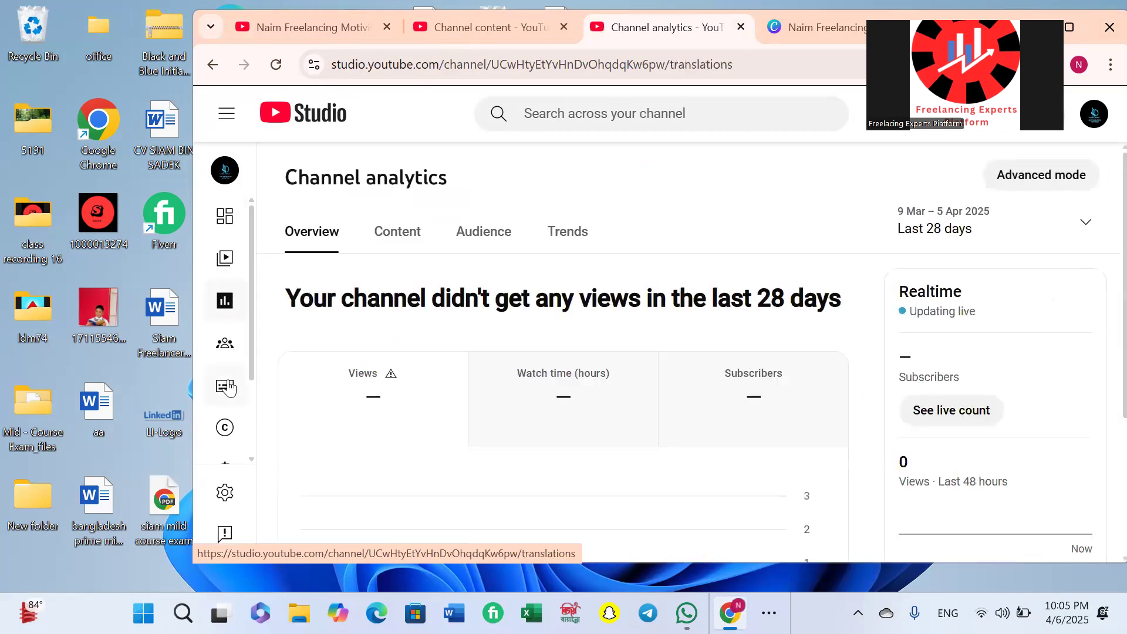
{"action": "left_click", "coordinate": [232, 350]}
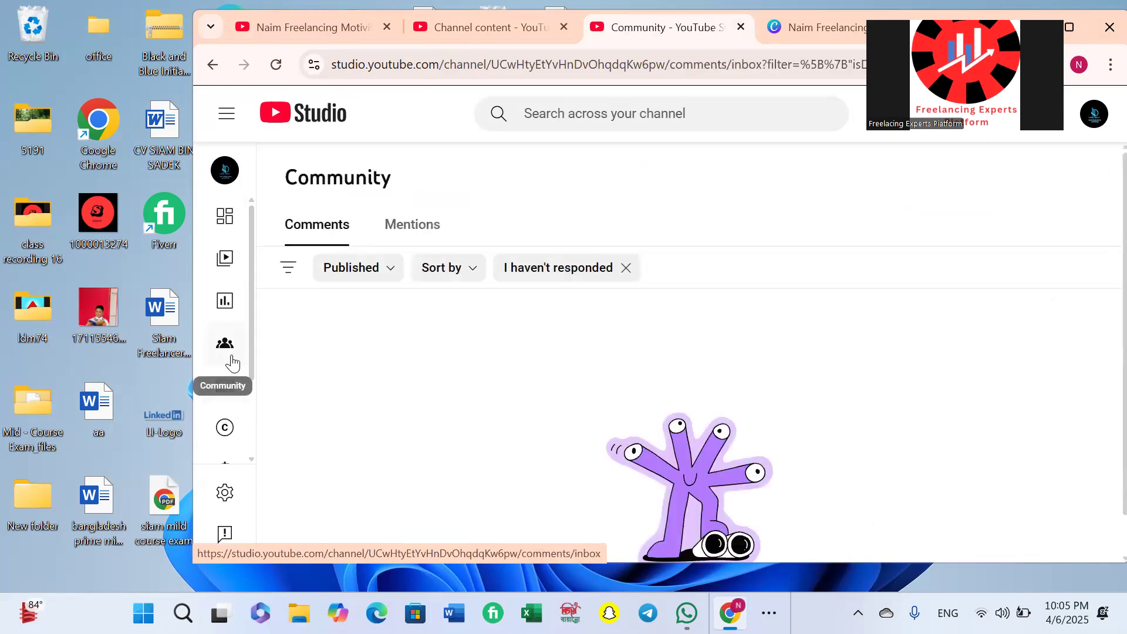
Step: Look through the General, Channel and Permissions settings of the channel and close the settings
{"action": "left_click", "coordinate": [222, 495]}
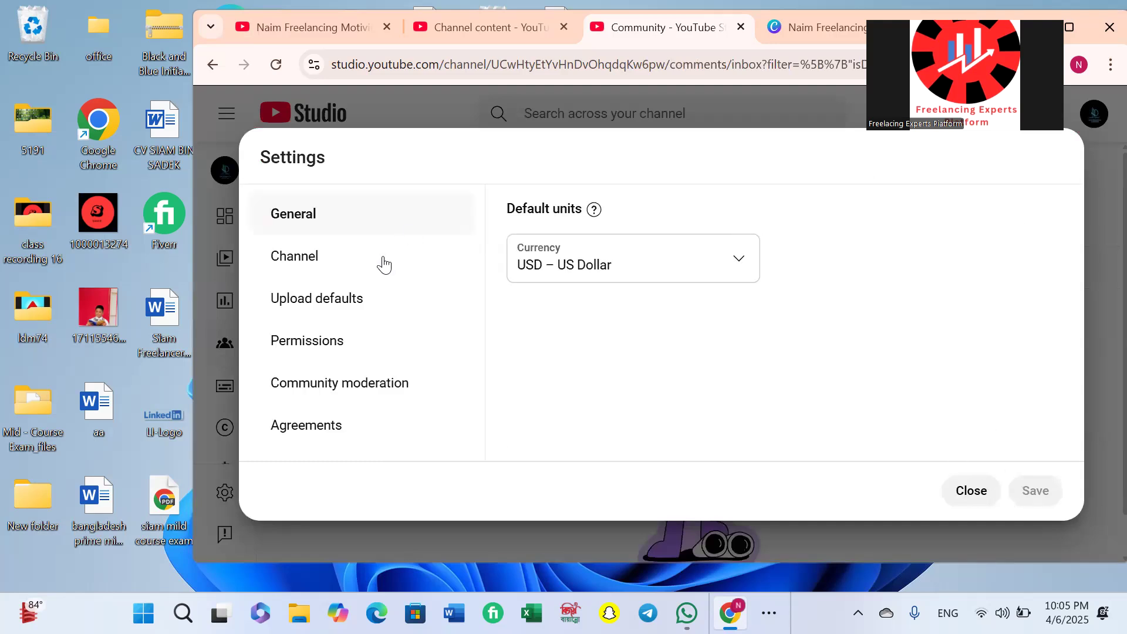
{"action": "left_click", "coordinate": [382, 268]}
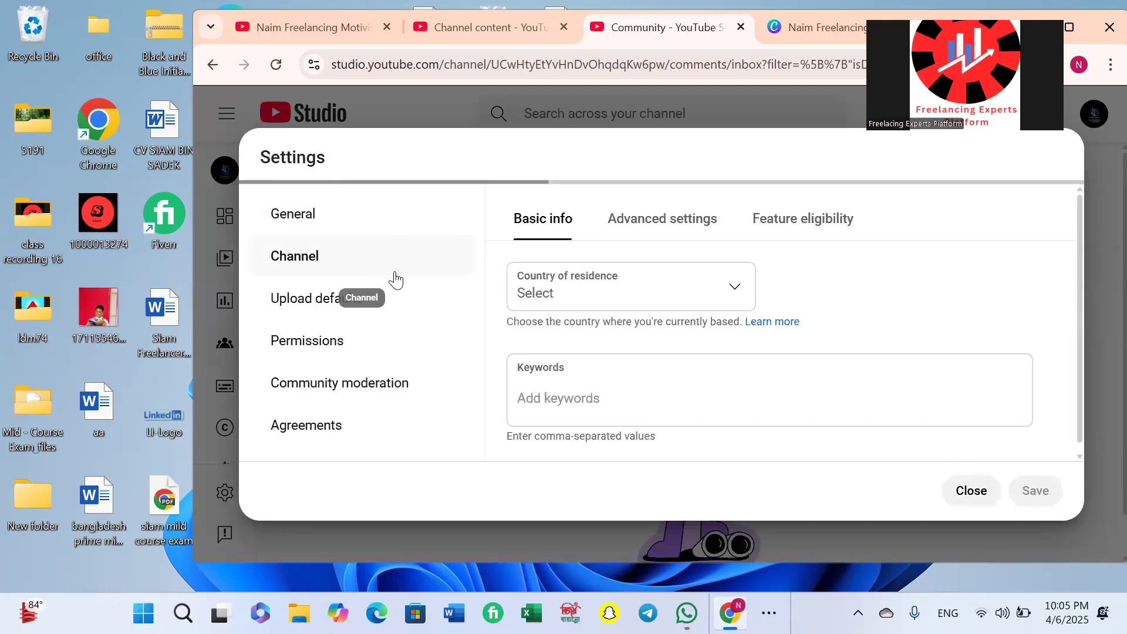
{"action": "left_click", "coordinate": [409, 341]}
{"action": "left_click", "coordinate": [957, 491]}
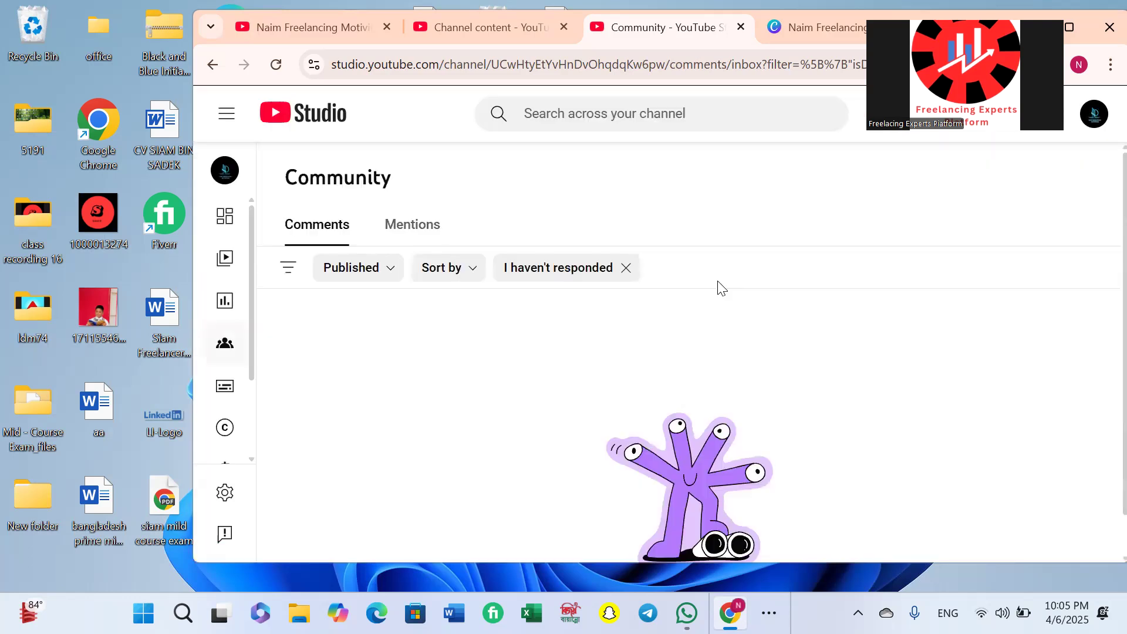
Step: Return to the channel dashboard, look it over, and open the public channel page
{"action": "left_click", "coordinate": [217, 117]}
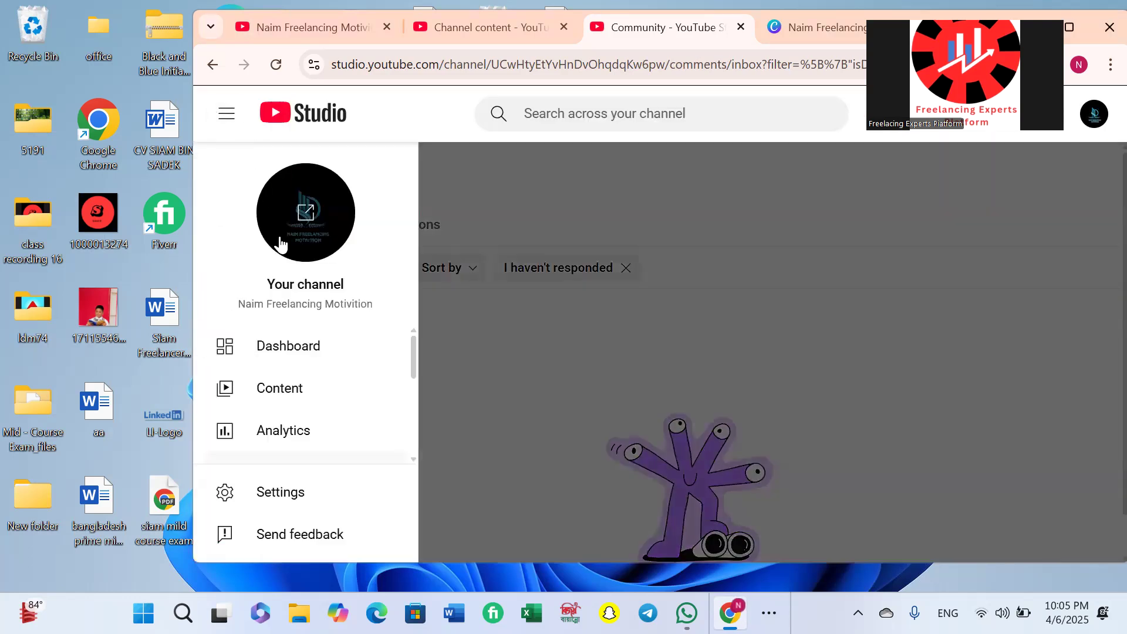
{"action": "left_click", "coordinate": [300, 345]}
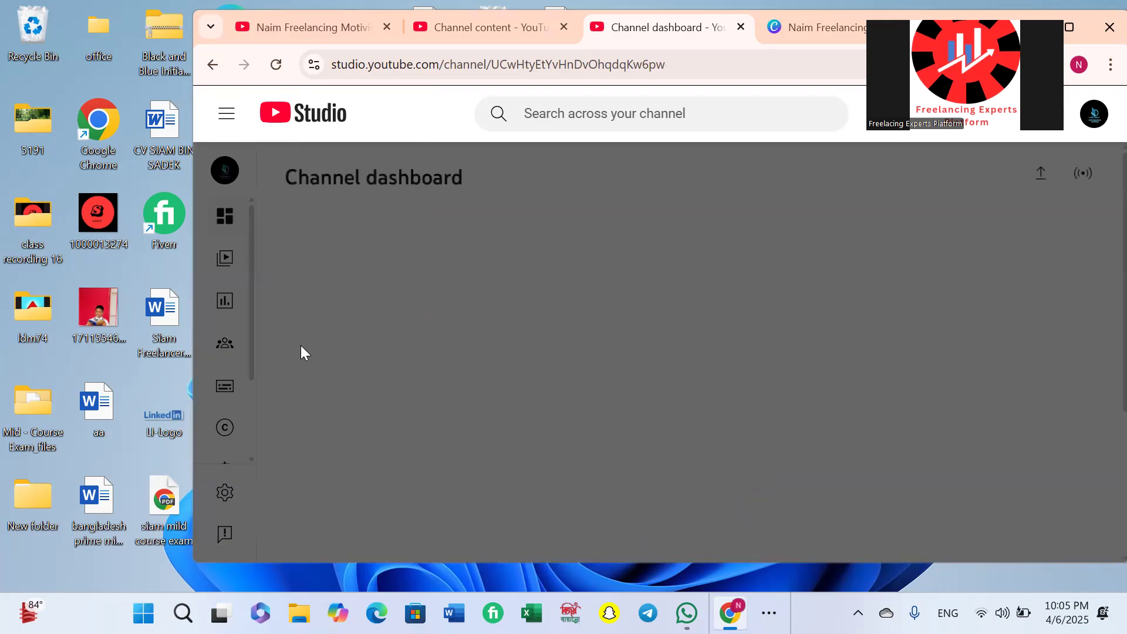
{"action": "scroll", "coordinate": [527, 429], "scroll_direction": "down", "scroll_amount": 4}
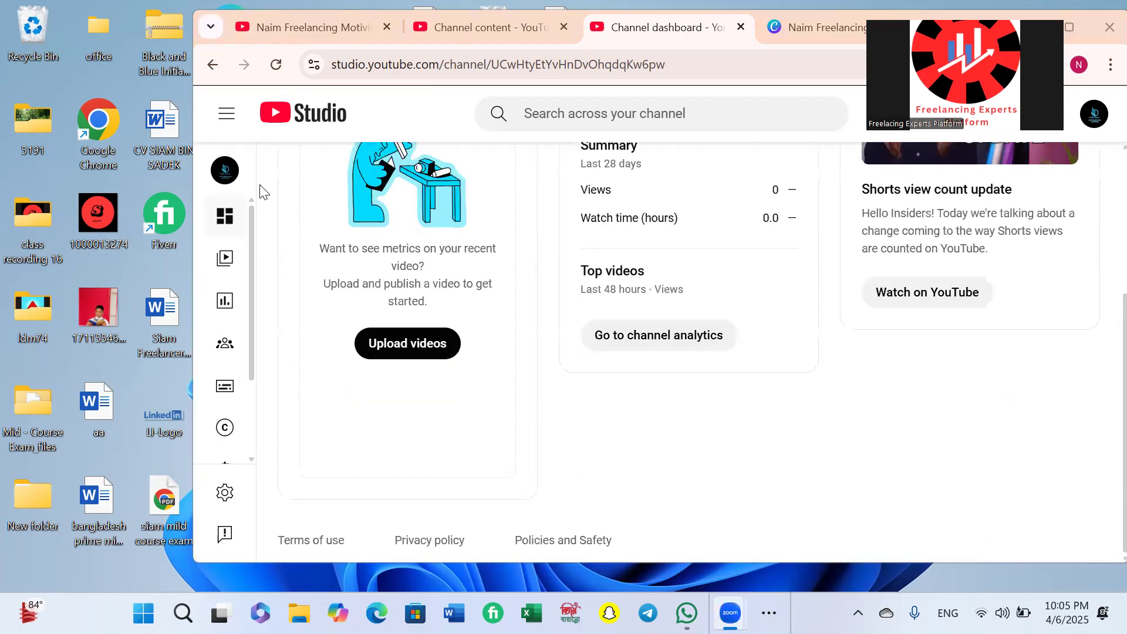
{"action": "left_click", "coordinate": [225, 170]}
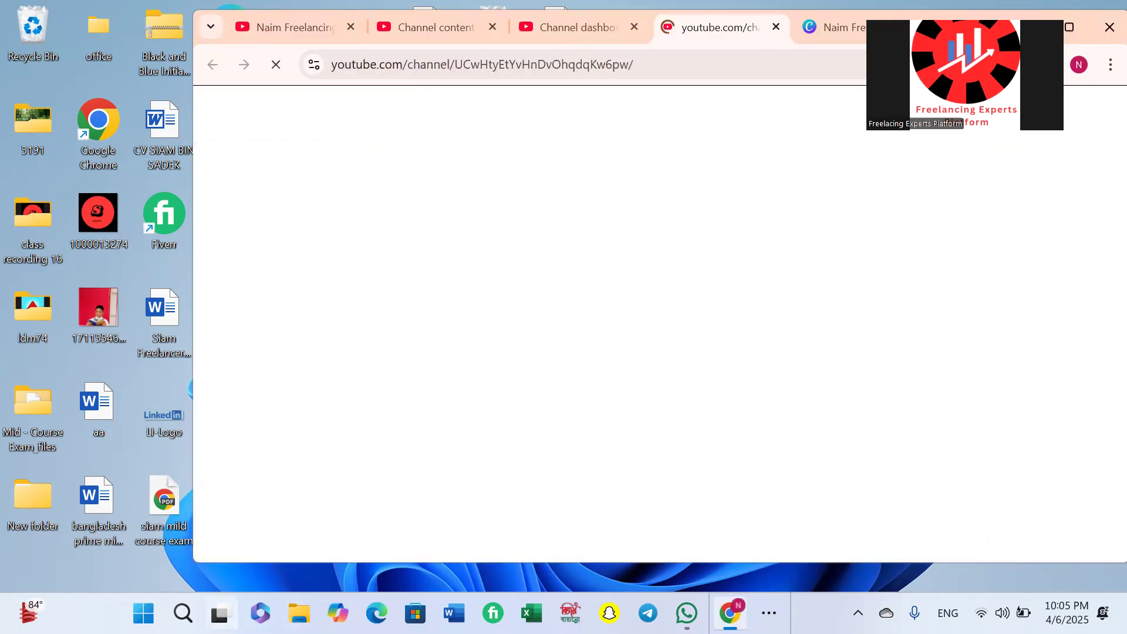
{"action": "left_click", "coordinate": [223, 112]}
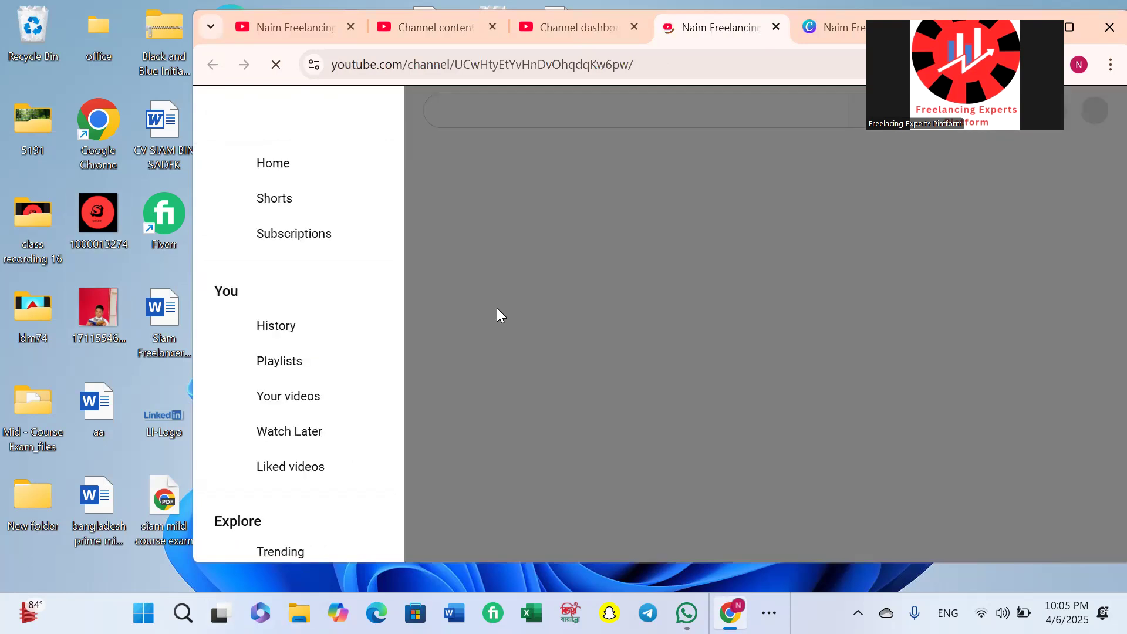
{"action": "left_click", "coordinate": [481, 338]}
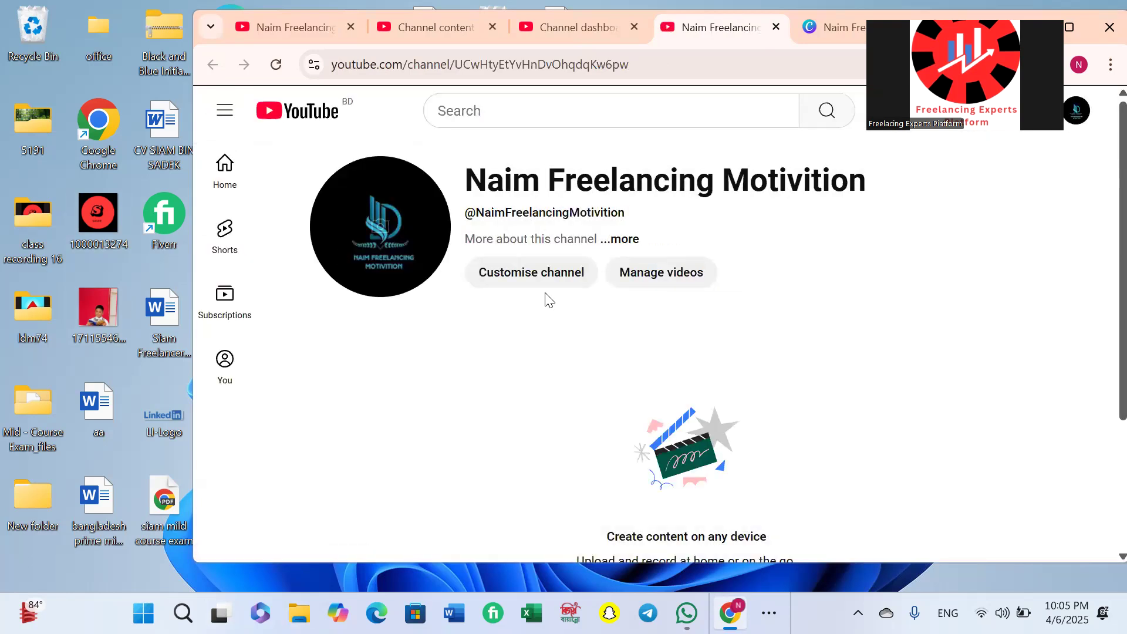
Step: Open the channel customisation page and look through its profile options, from banner image to links and contact info
{"action": "left_click", "coordinate": [558, 284]}
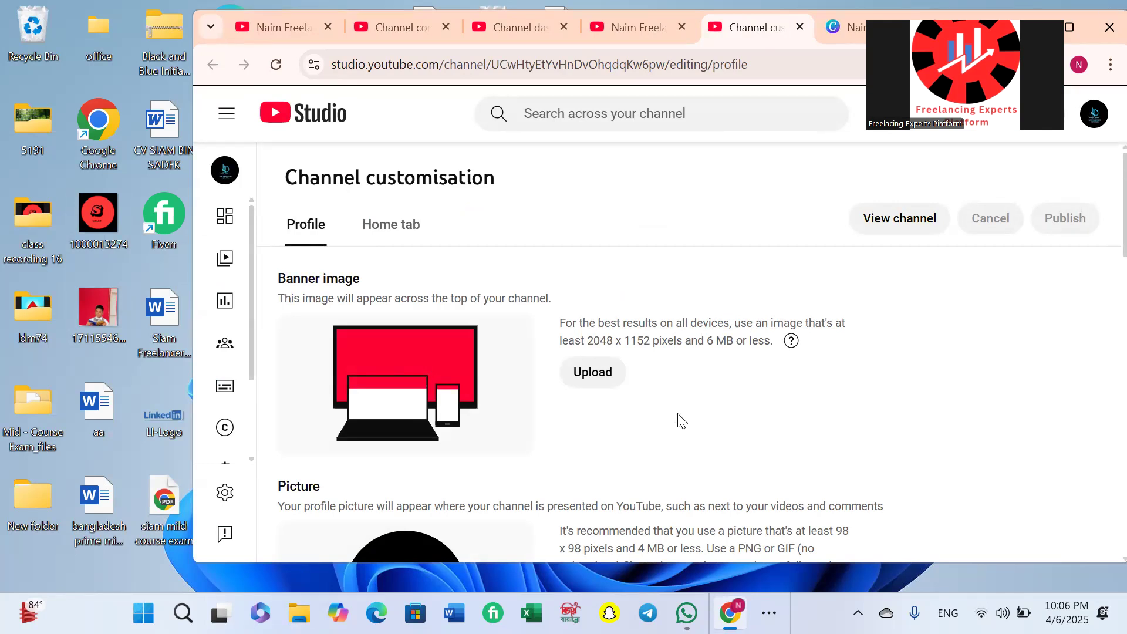
{"action": "scroll", "coordinate": [596, 431], "scroll_direction": "down", "scroll_amount": 5}
{"action": "scroll", "coordinate": [596, 423], "scroll_direction": "up", "scroll_amount": 5}
{"action": "scroll", "coordinate": [568, 337], "scroll_direction": "down", "scroll_amount": 10}
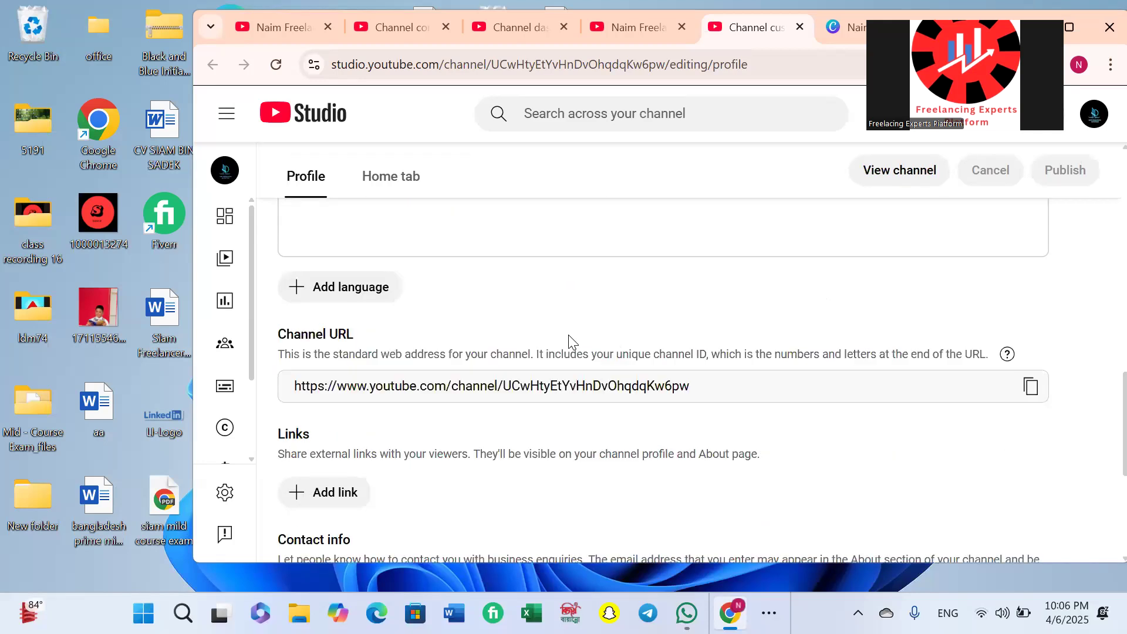
{"action": "scroll", "coordinate": [600, 352], "scroll_direction": "up", "scroll_amount": 3}
{"action": "scroll", "coordinate": [602, 344], "scroll_direction": "up", "scroll_amount": 10}
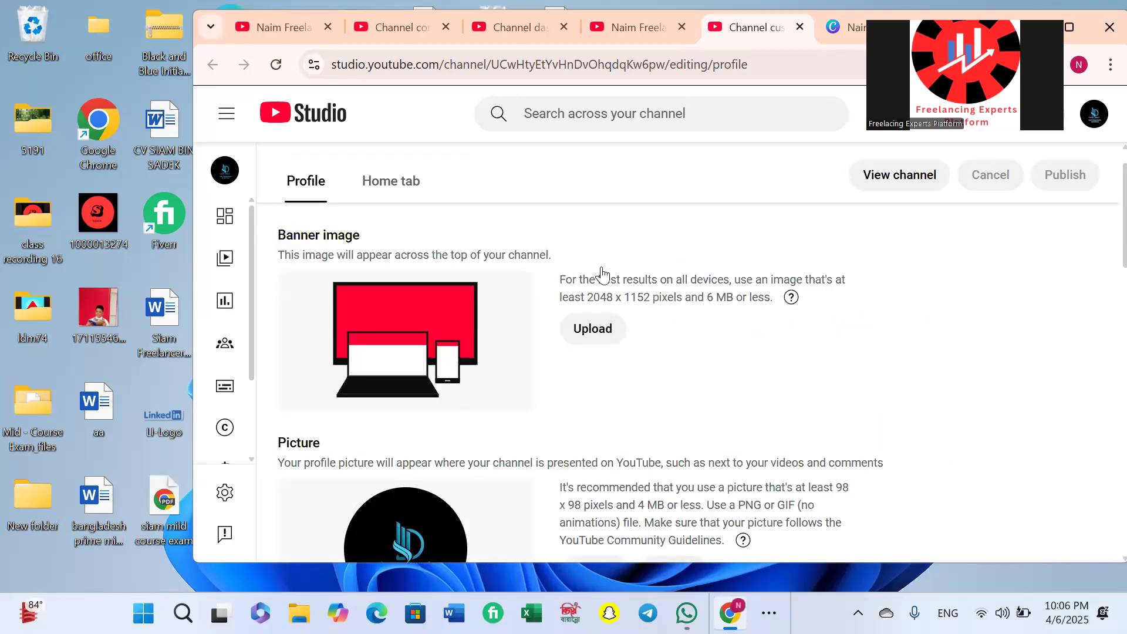
Step: Switch to Canva, leave the logo design for the home page, and maximize the browser window
{"action": "left_click", "coordinate": [631, 27]}
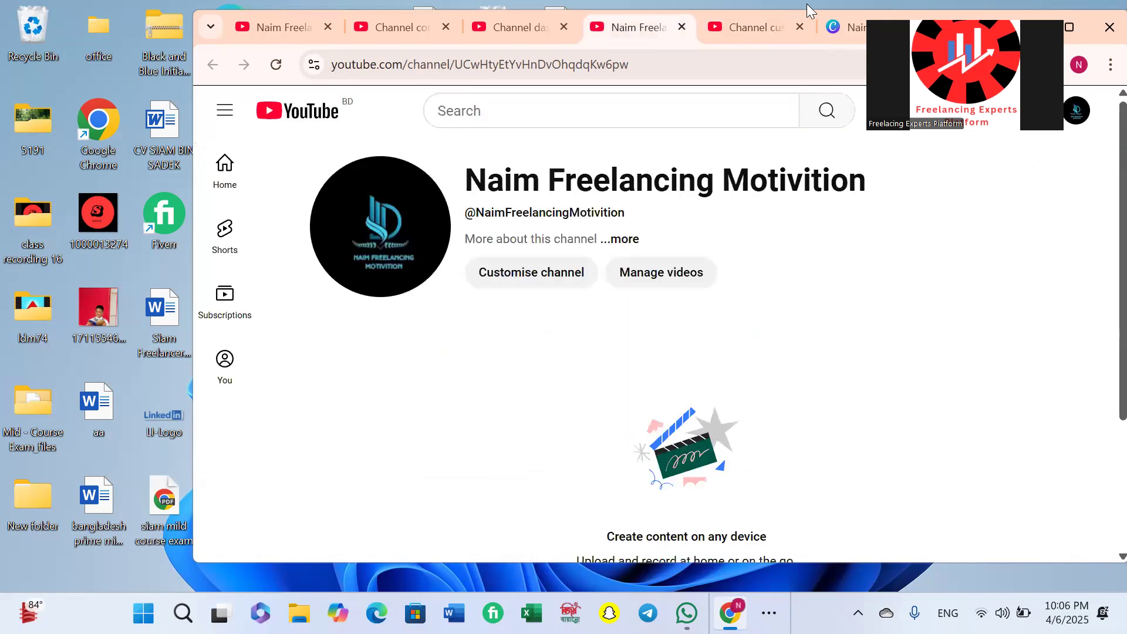
{"action": "left_click", "coordinate": [842, 29]}
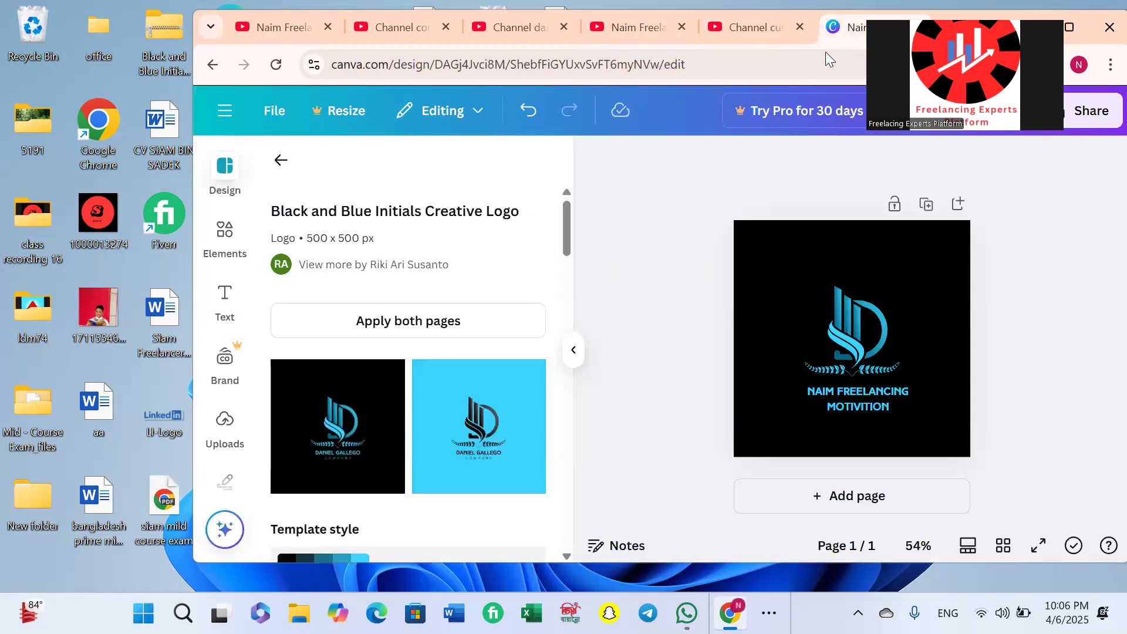
{"action": "left_click", "coordinate": [225, 111]}
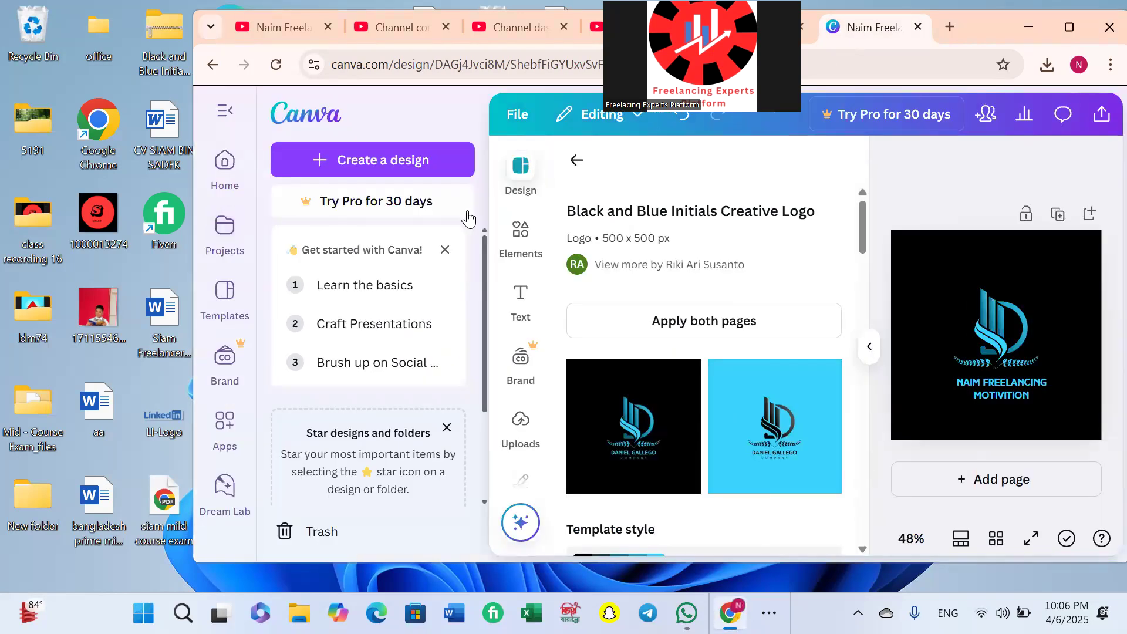
{"action": "left_click", "coordinate": [235, 176]}
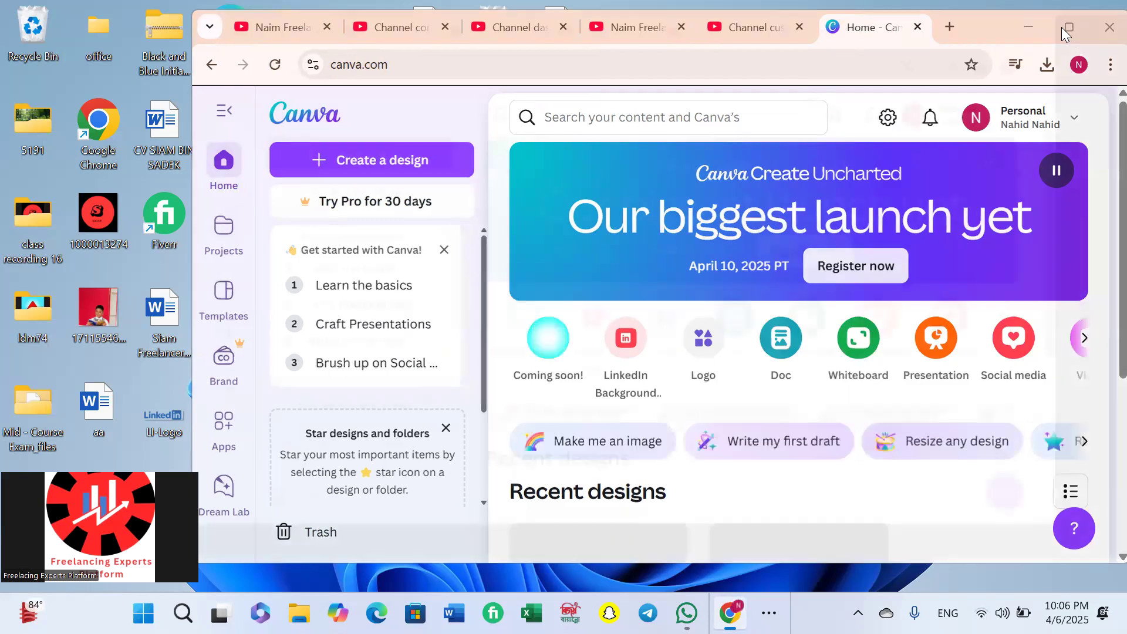
{"action": "left_click", "coordinate": [1069, 27]}
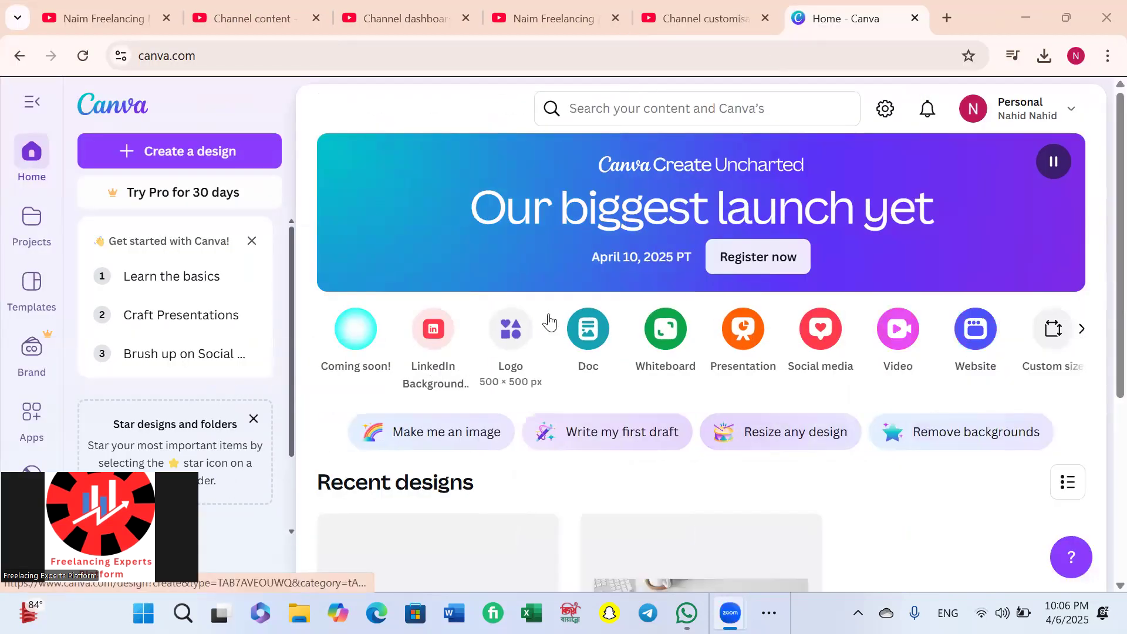
Step: Search Canva for "youtube banner" and open the existing White Minimalist Corporate Personal LinkedIn banner design
{"action": "left_click", "coordinate": [775, 122]}
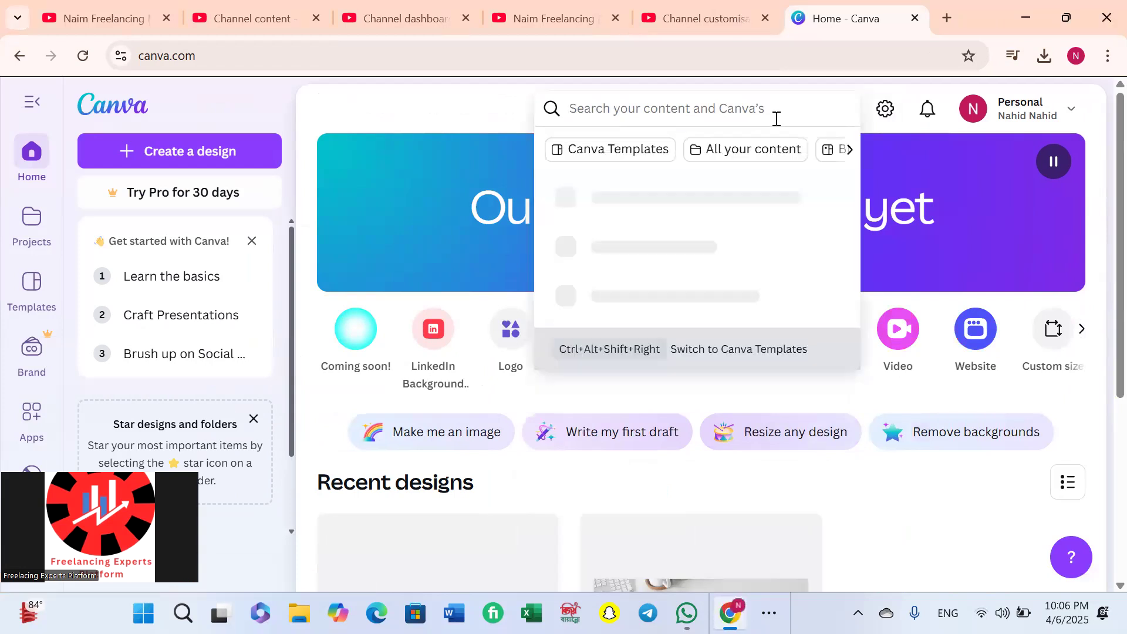
{"action": "type", "text": "youtube b"}
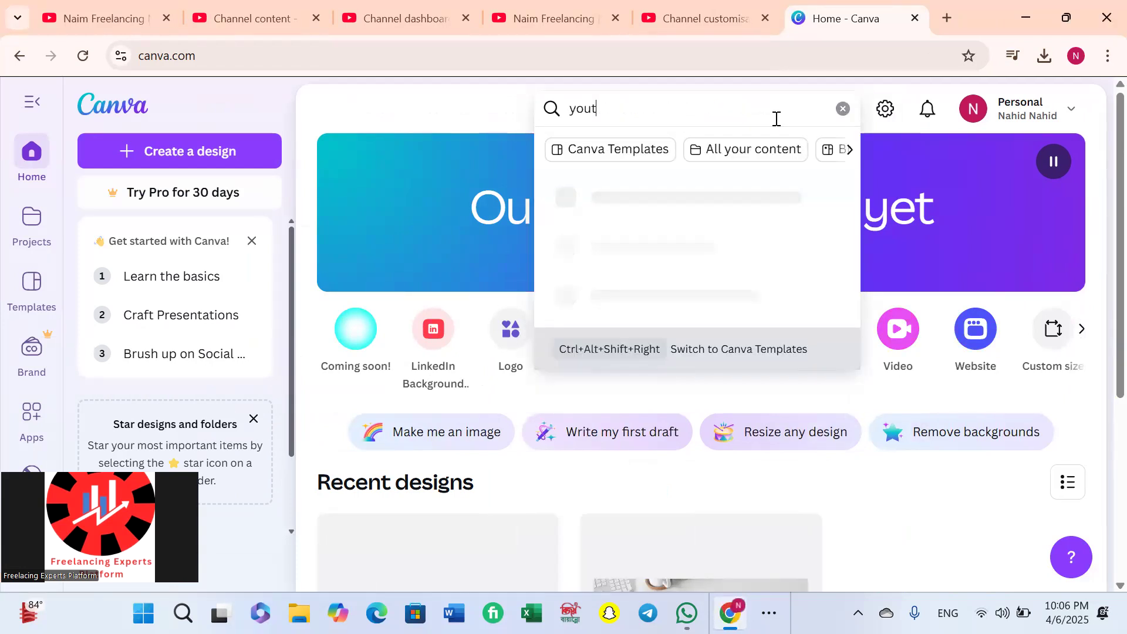
{"action": "type", "text": "anner"}
{"action": "key", "text": "Return"}
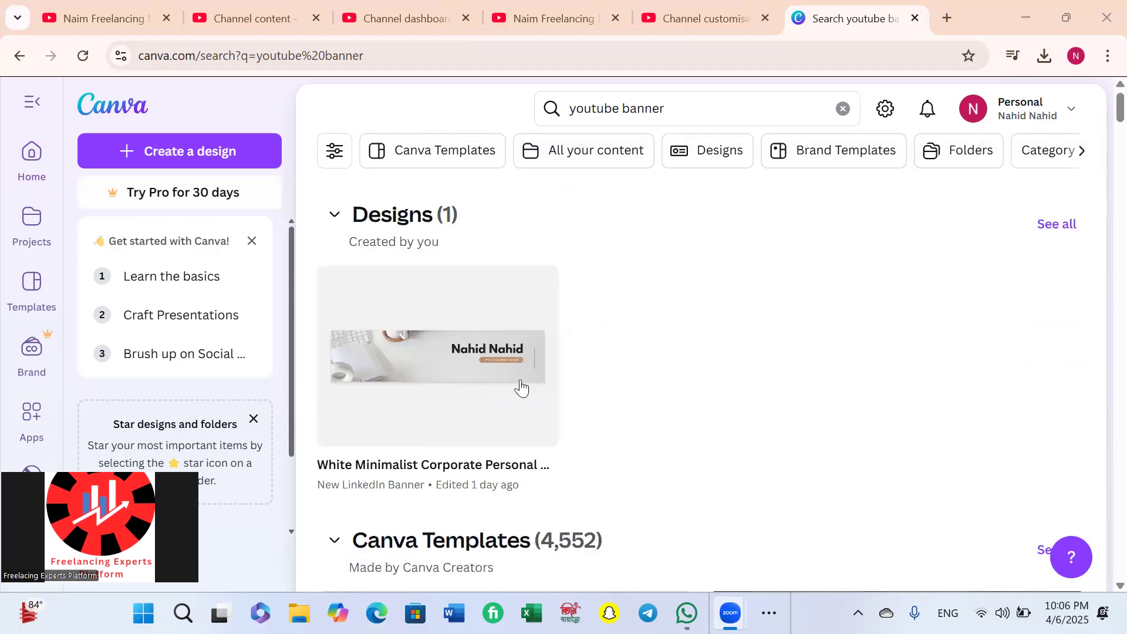
{"action": "left_click", "coordinate": [521, 382]}
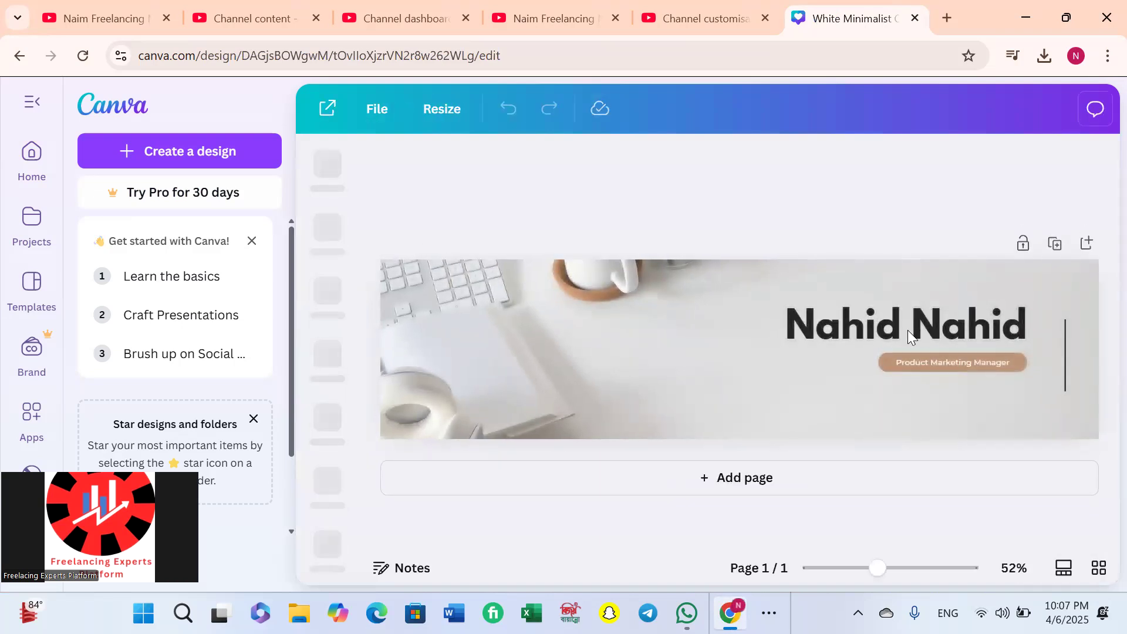
Step: Replace the person's name in the banner headline with the channel name, ending in "freelancing motivition"
{"action": "left_click", "coordinate": [909, 329]}
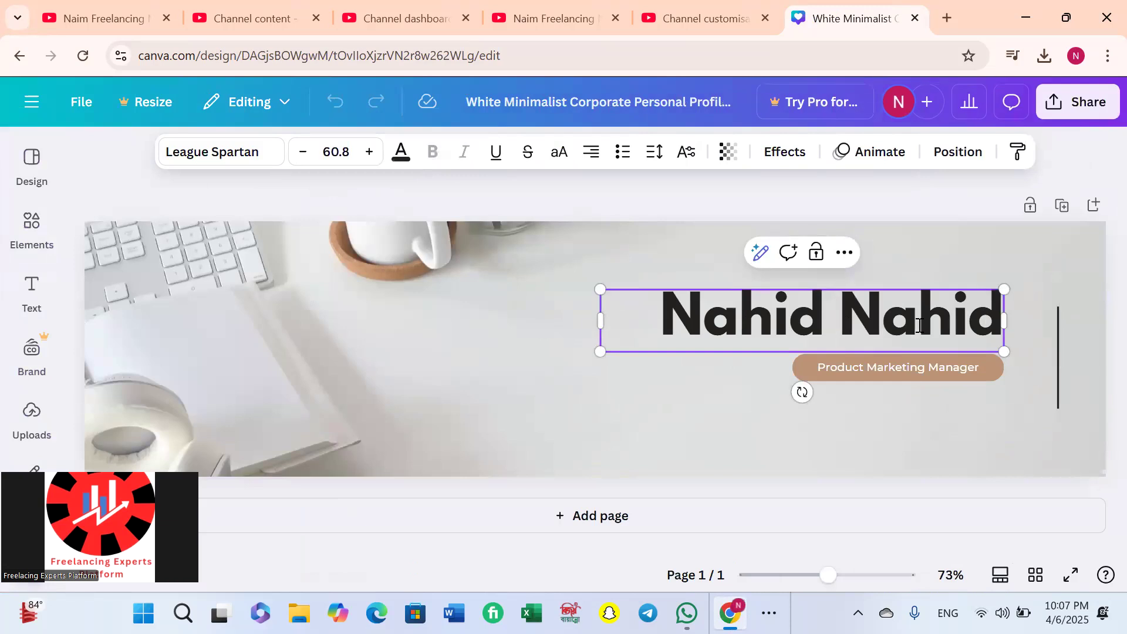
{"action": "left_click_drag", "start_coordinate": [1001, 325], "coordinate": [740, 326]}
{"action": "key", "text": "BackSpace"}
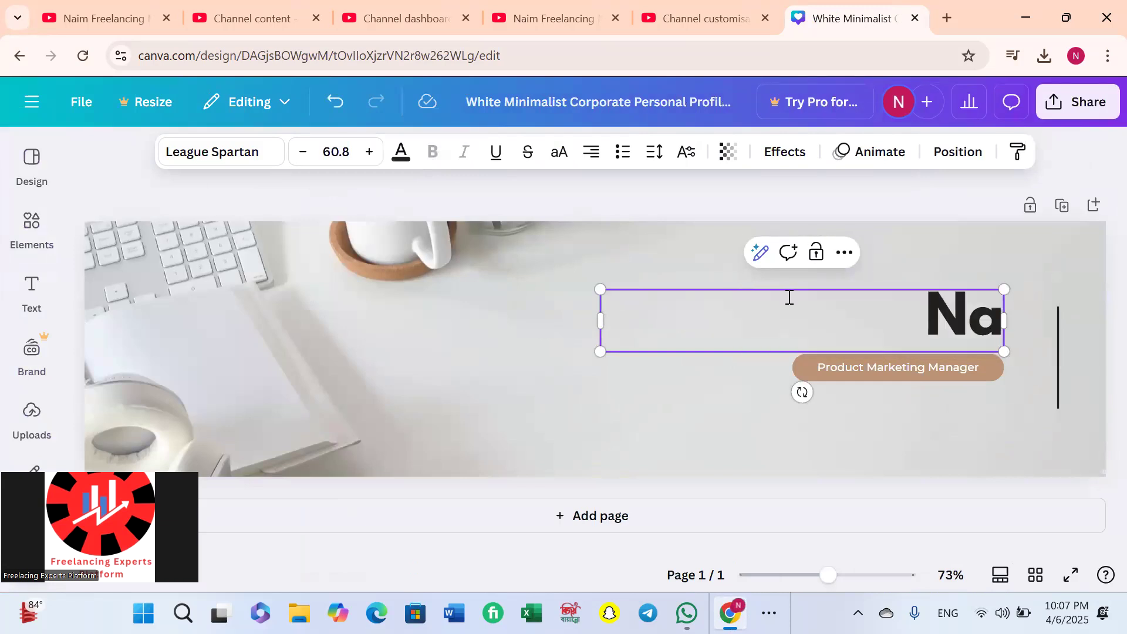
{"action": "type", "text": "im fre"}
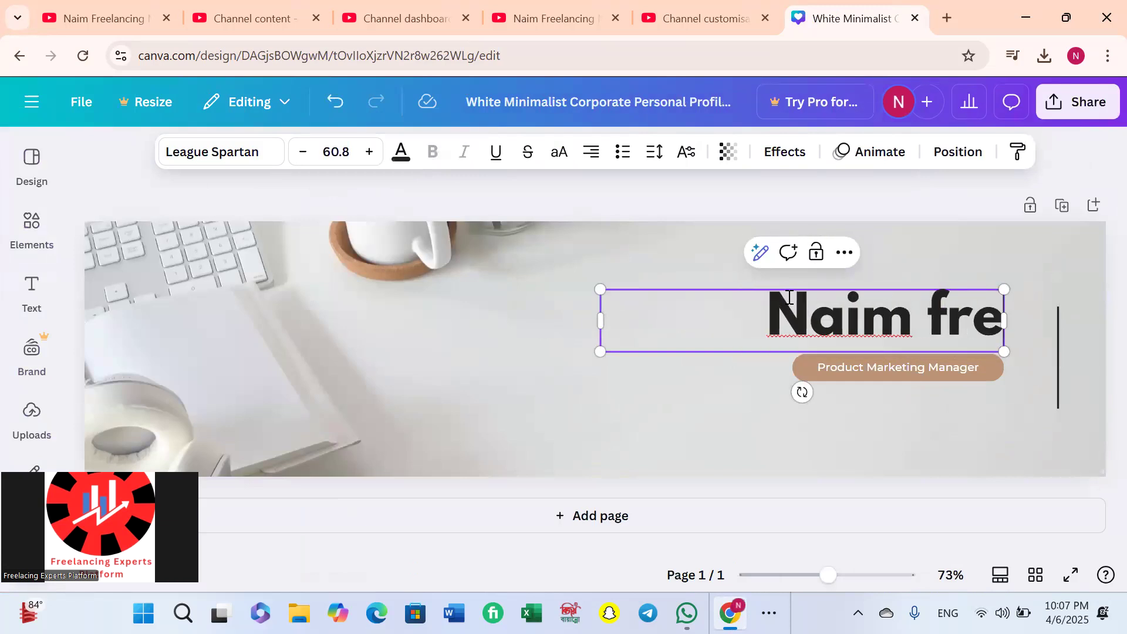
{"action": "type", "text": "elanci"}
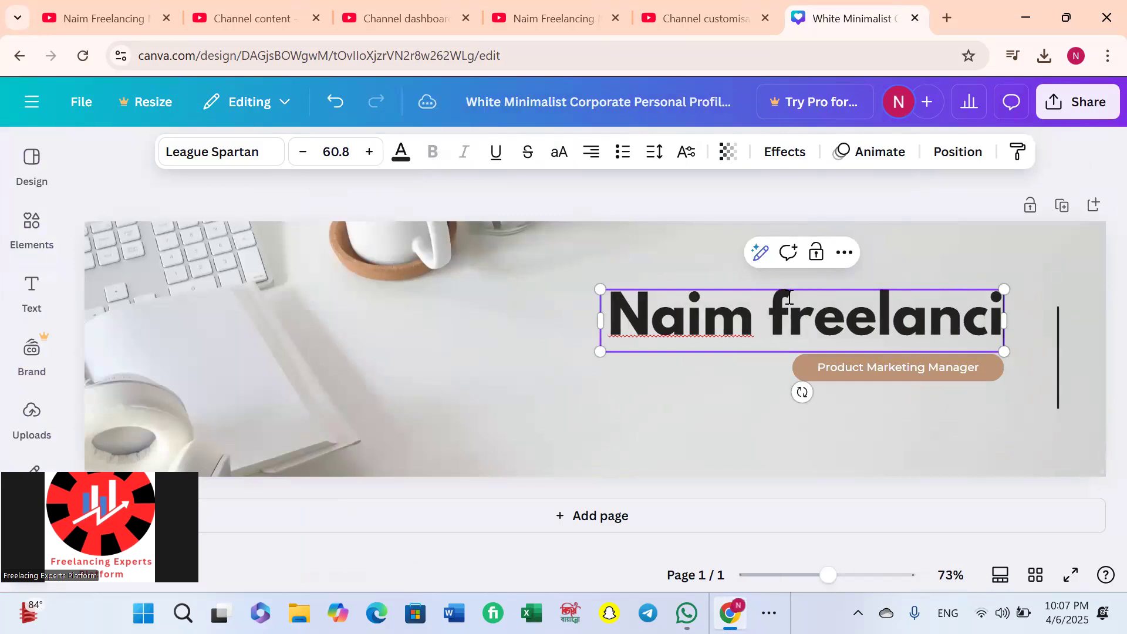
{"action": "type", "text": "ng moti"}
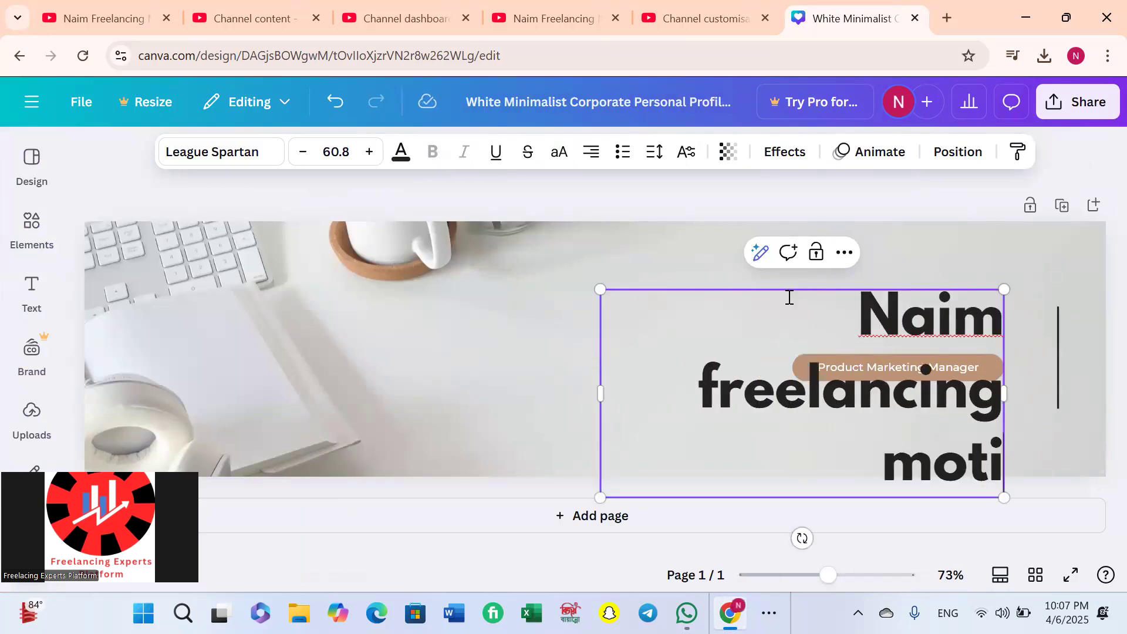
{"action": "type", "text": "vition"}
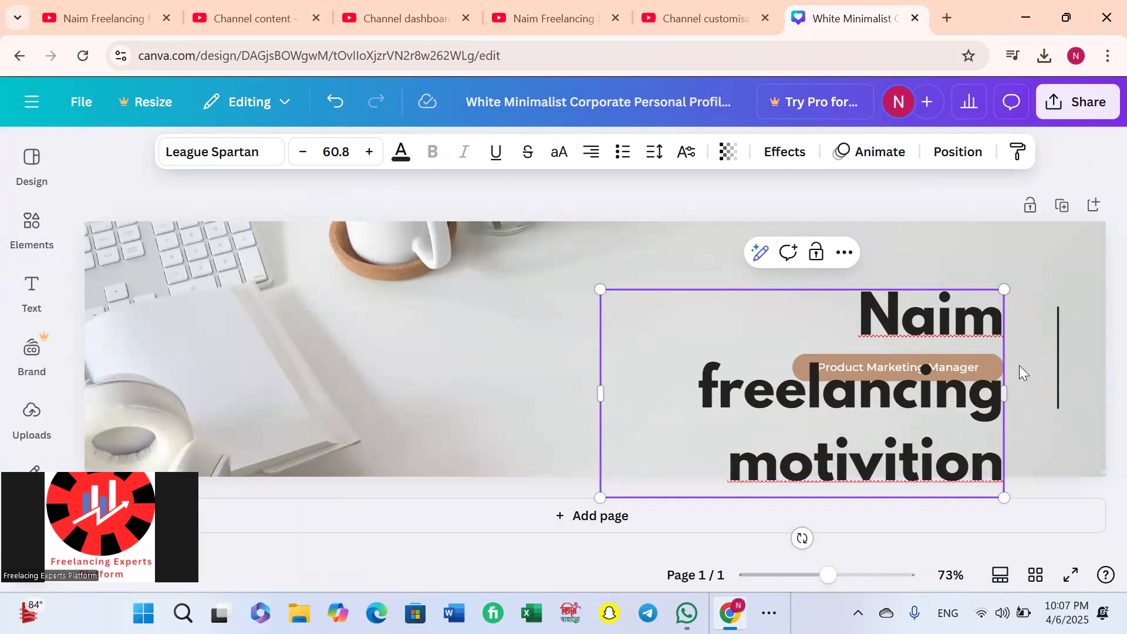
Step: Widen the headline text box to the banner's right edge so the text wraps onto two lines
{"action": "key", "text": "shift+Home"}
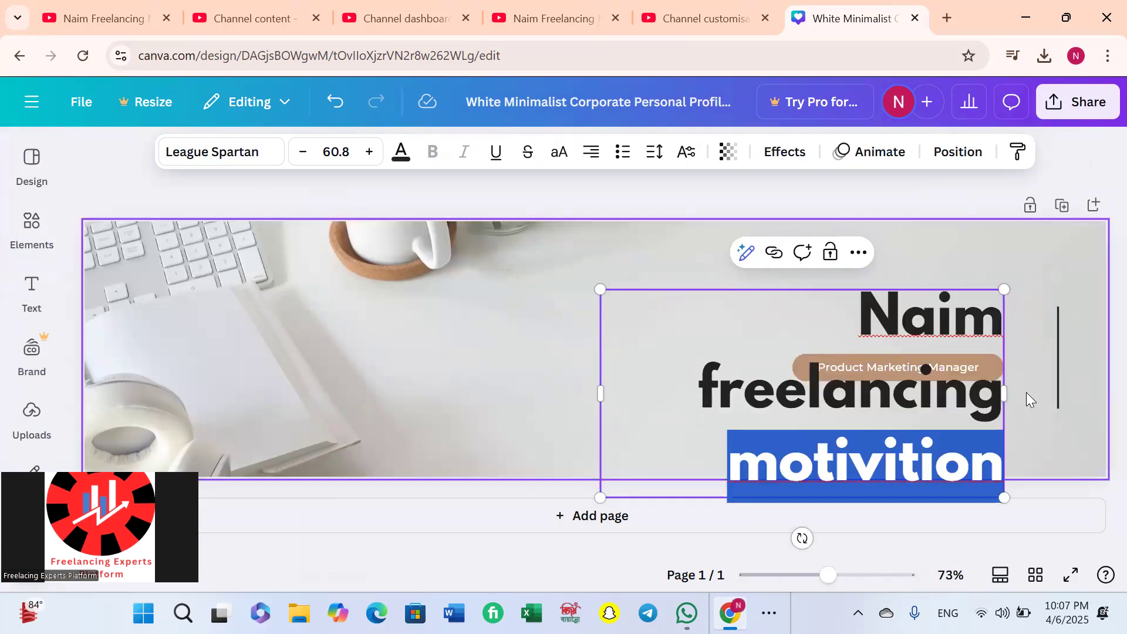
{"action": "left_click", "coordinate": [935, 544]}
{"action": "left_click", "coordinate": [1000, 424]}
{"action": "left_click_drag", "start_coordinate": [1010, 392], "coordinate": [1111, 357]}
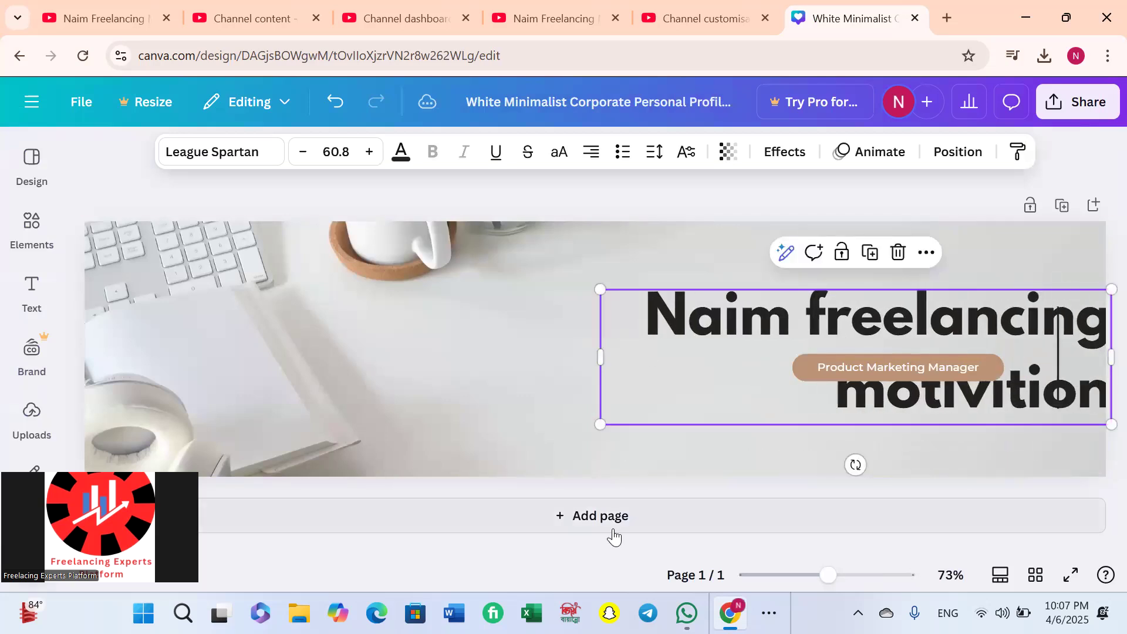
Step: Move the headline toward the banner's centre-right and place the brown "Product Marketing Manager" label beneath it
{"action": "left_click", "coordinate": [591, 551]}
{"action": "left_click_drag", "start_coordinate": [903, 329], "coordinate": [492, 321]}
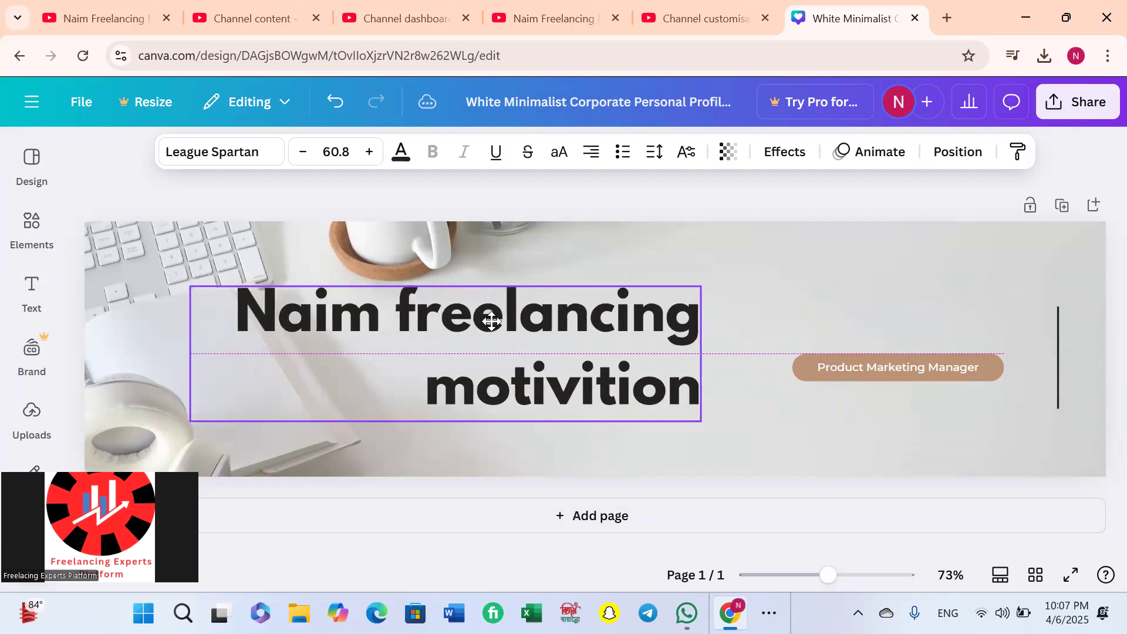
{"action": "left_click_drag", "start_coordinate": [875, 378], "coordinate": [737, 460]}
{"action": "left_click_drag", "start_coordinate": [581, 339], "coordinate": [770, 332]}
{"action": "left_click_drag", "start_coordinate": [787, 460], "coordinate": [773, 439]}
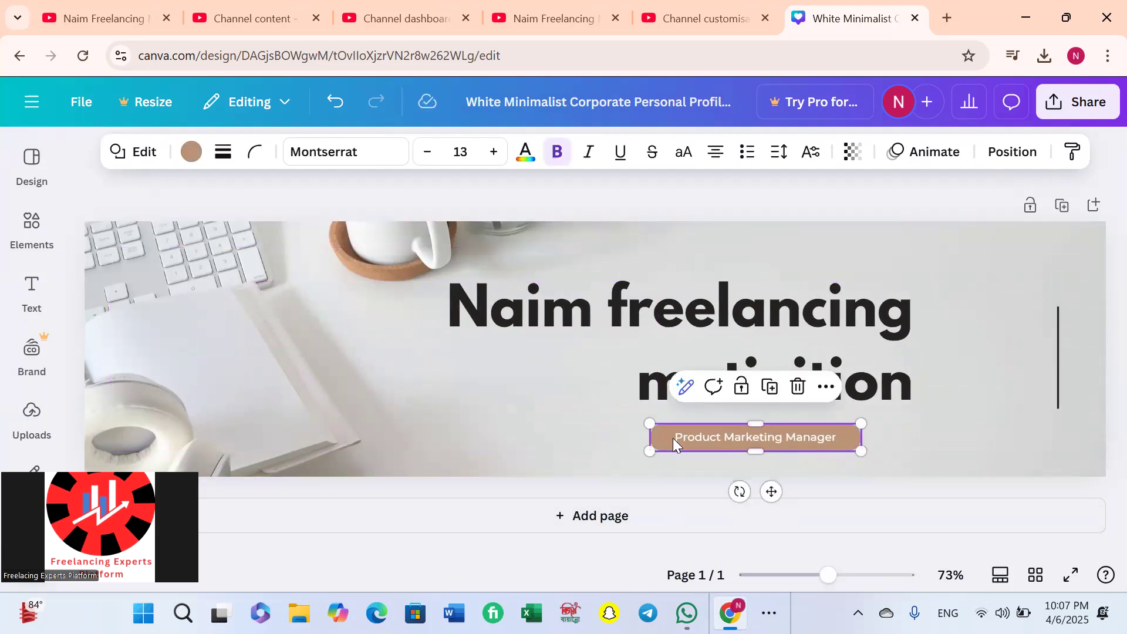
{"action": "mouse_move", "coordinate": [677, 439]}
{"action": "left_mouse_down"}
{"action": "mouse_move", "coordinate": [717, 428]}
{"action": "mouse_move", "coordinate": [696, 433]}
{"action": "left_mouse_up"}
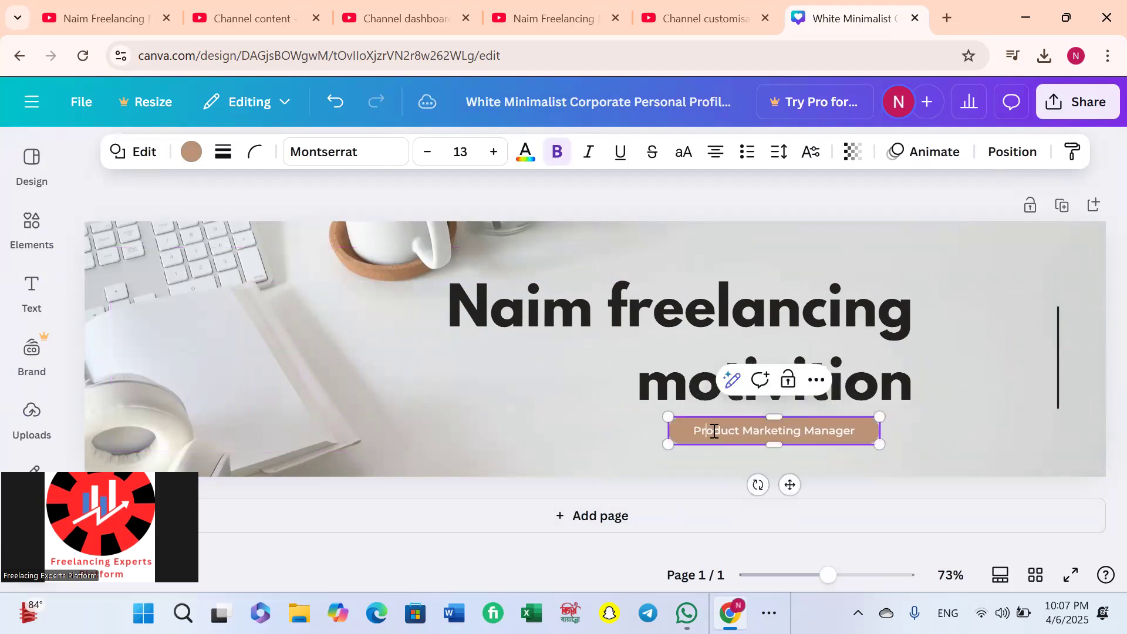
Step: Replace the text of the brown label under the headline with "suscribe now"
{"action": "type", "text": "su"}
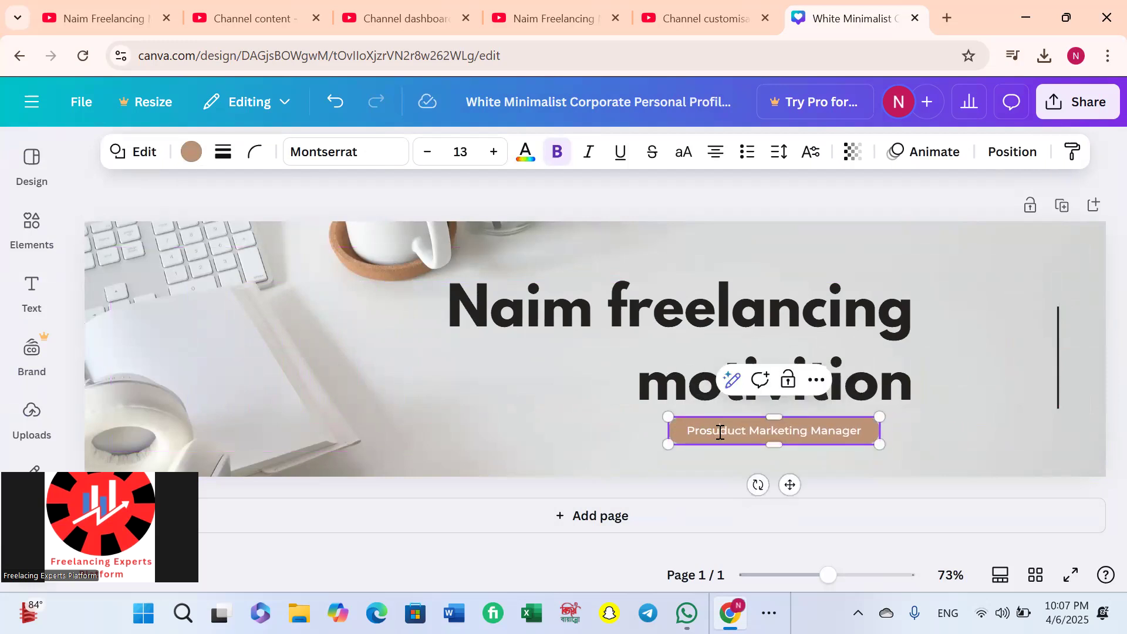
{"action": "type", "text": "scr"}
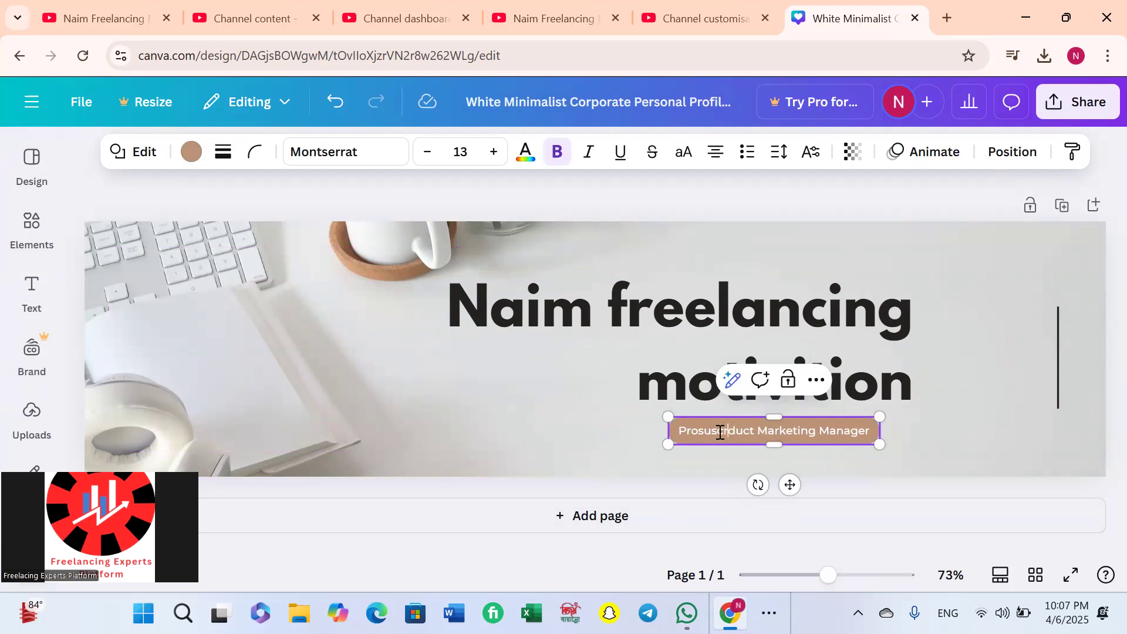
{"action": "type", "text": "ibr now"}
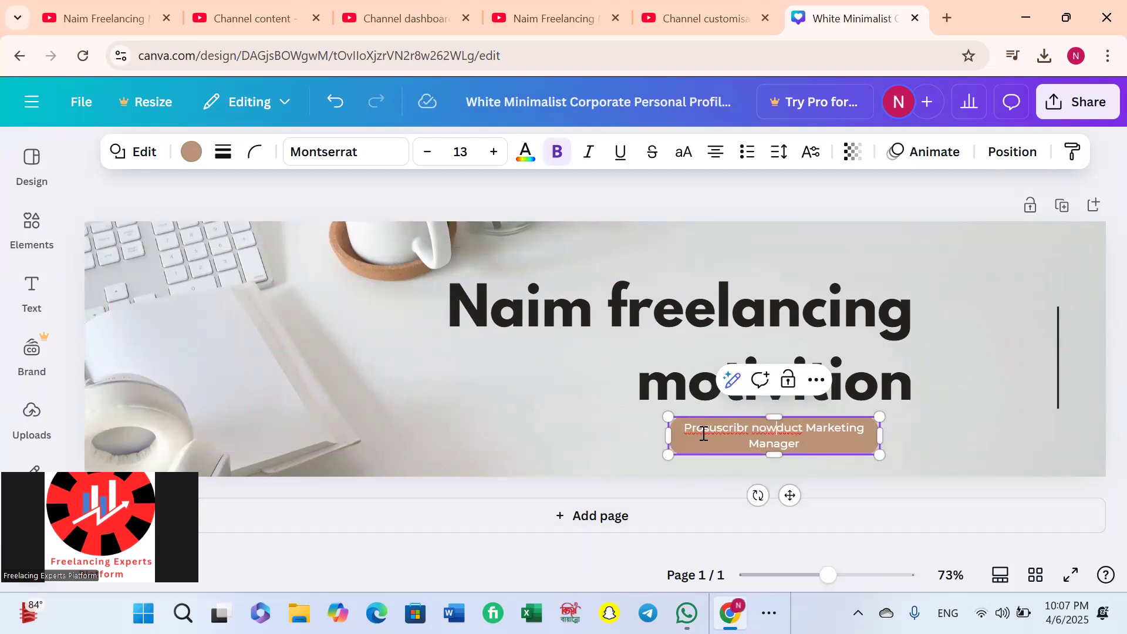
{"action": "key", "text": "BackSpace"}
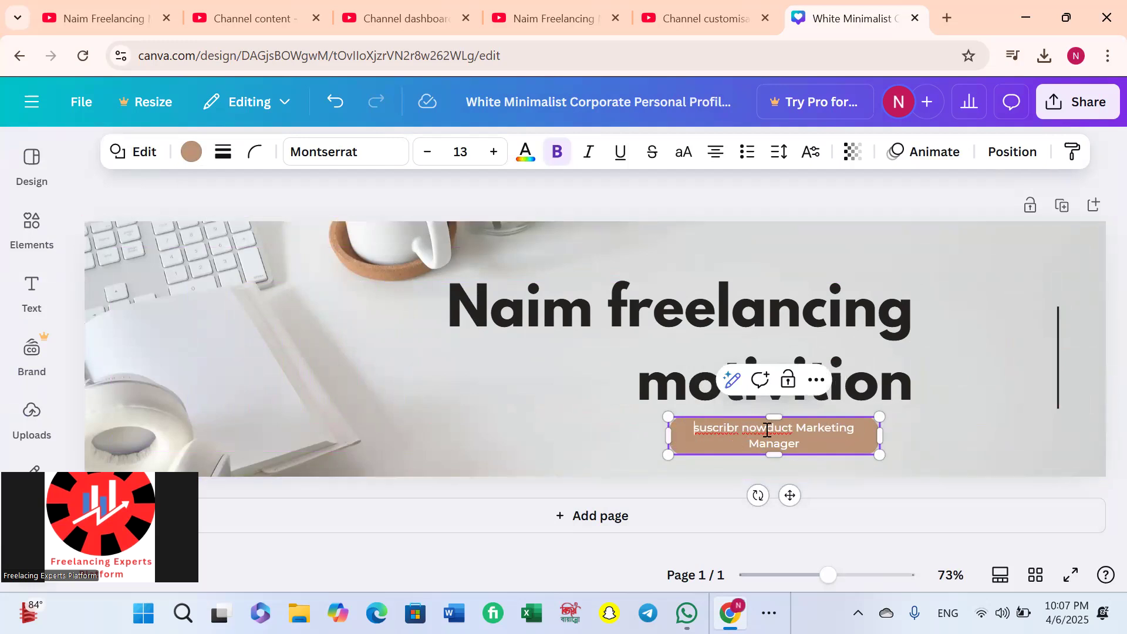
{"action": "left_click_drag", "start_coordinate": [742, 427], "coordinate": [853, 445]}
{"action": "key", "text": "BackSpace"}
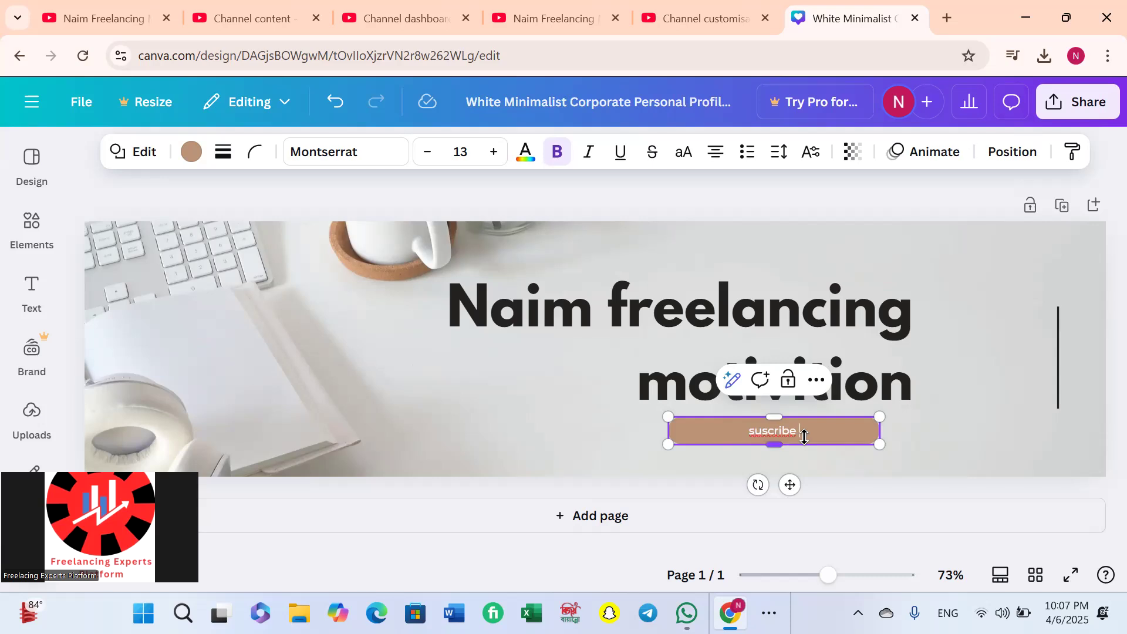
{"action": "type", "text": "ow"}
{"action": "left_click", "coordinate": [931, 432]}
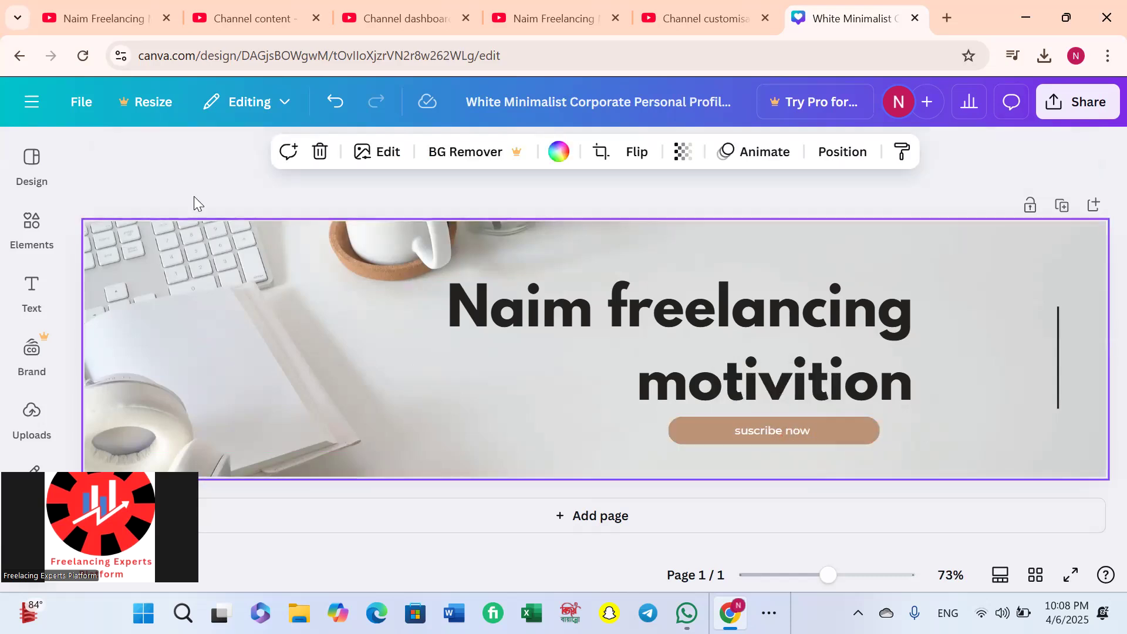
Step: Search the design elements for "youtube logo"
{"action": "left_click", "coordinate": [18, 228]}
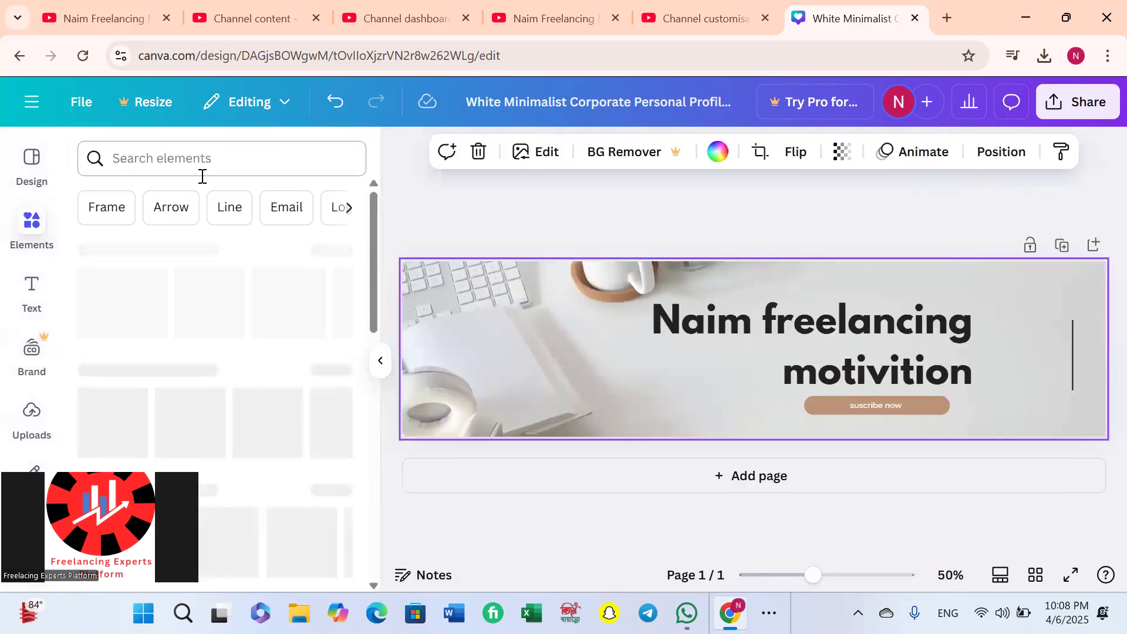
{"action": "left_click", "coordinate": [202, 171]}
{"action": "type", "text": "s"}
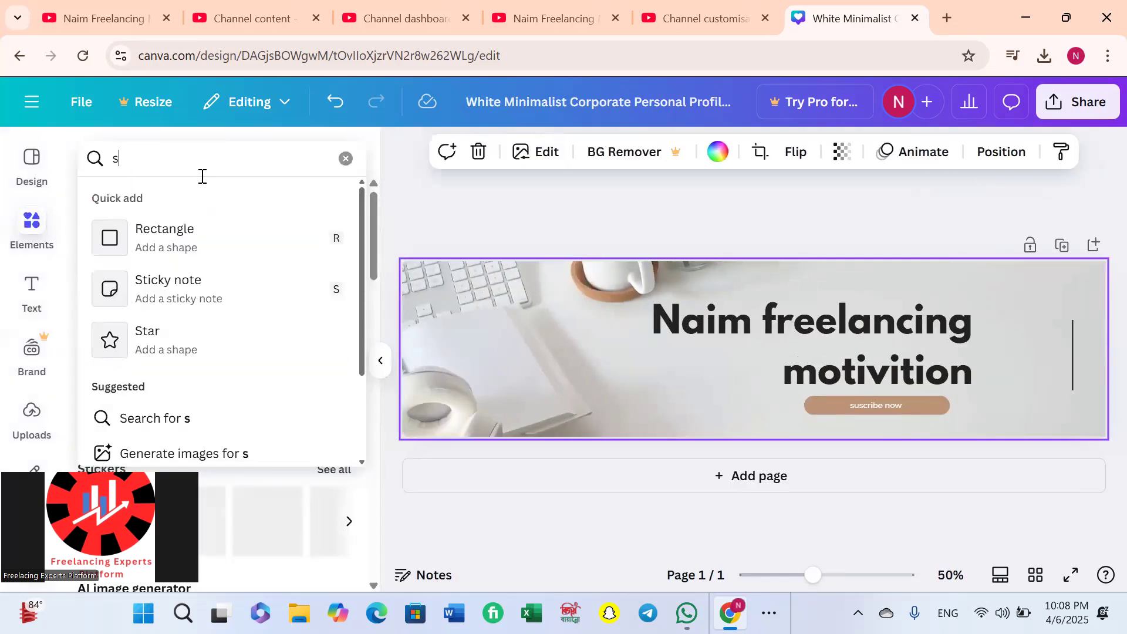
{"action": "type", "text": "u"}
{"action": "key", "text": "BackSpace"}
{"action": "key", "text": "BackSpace"}
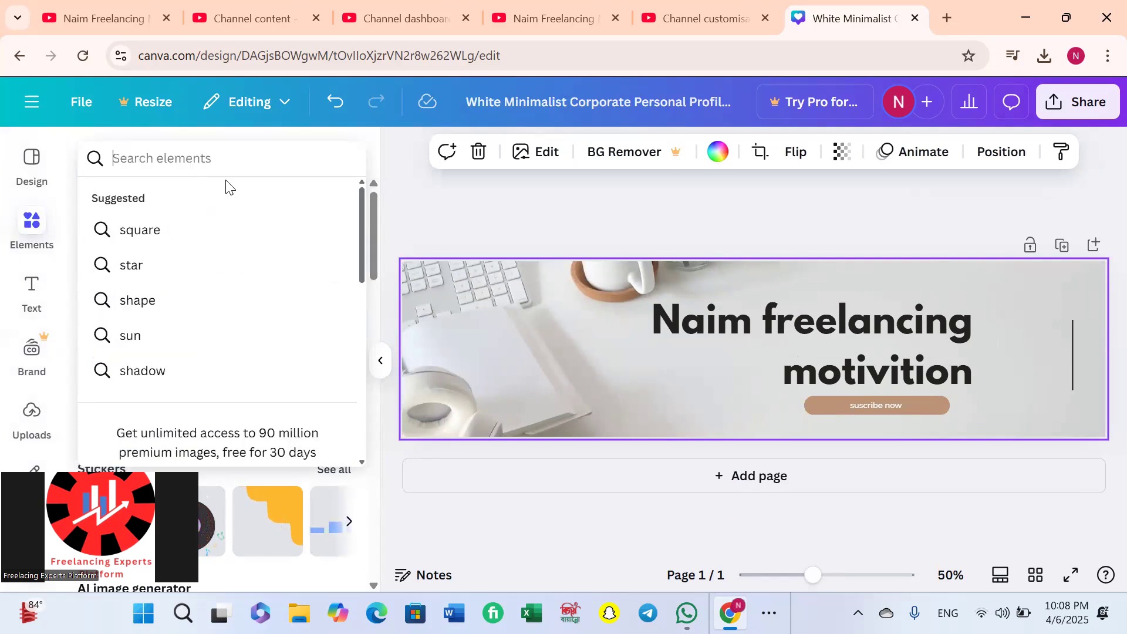
{"action": "type", "text": "yo"}
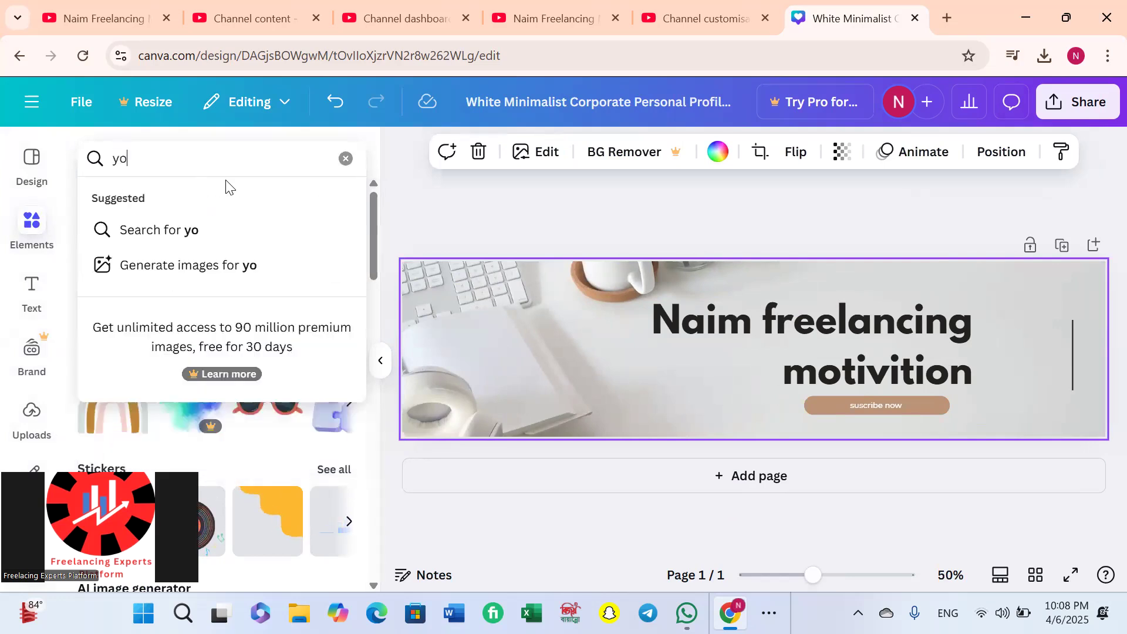
{"action": "type", "text": "utube"}
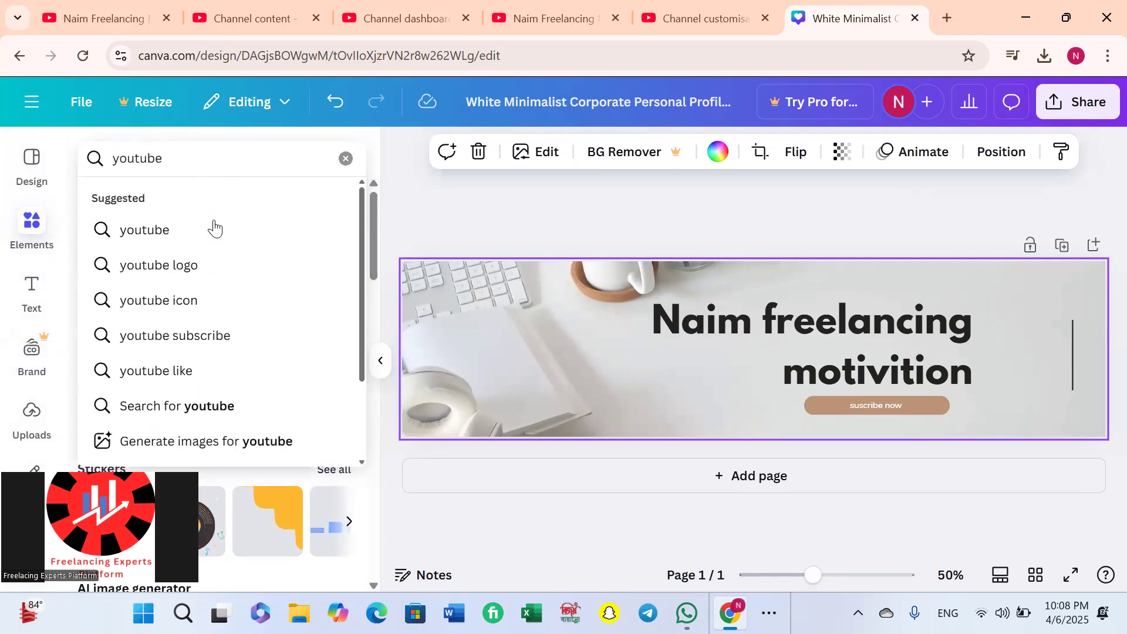
{"action": "left_click", "coordinate": [194, 272]}
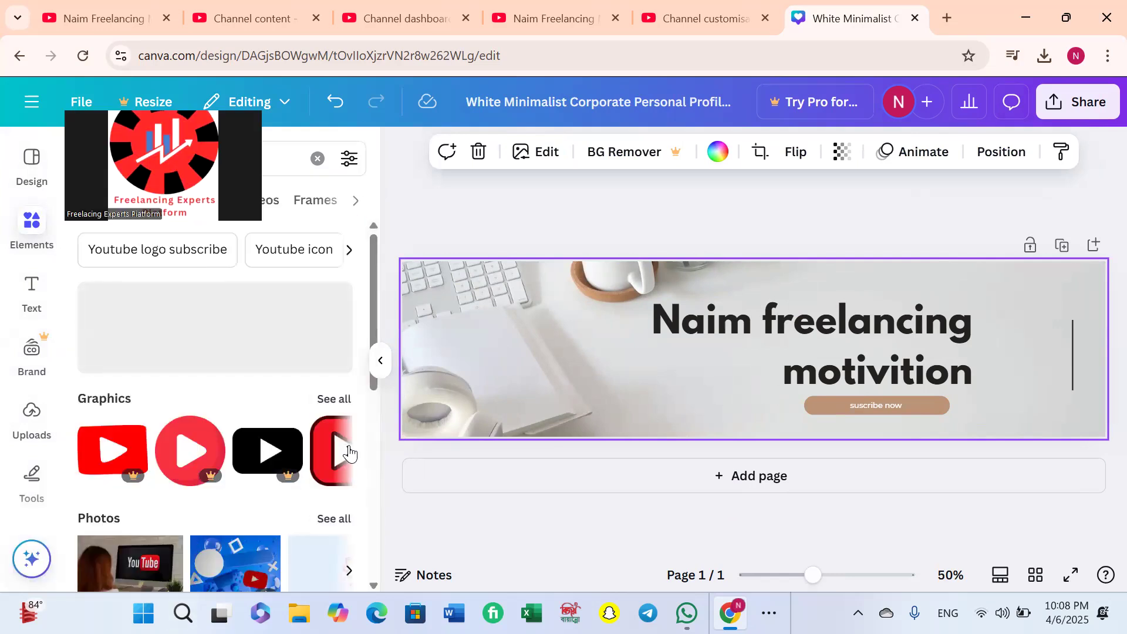
Step: Add the red square YouTube logo graphic to the banner, placing it directly beside the right end of the brown "suscribe now" label
{"action": "left_click", "coordinate": [348, 450]}
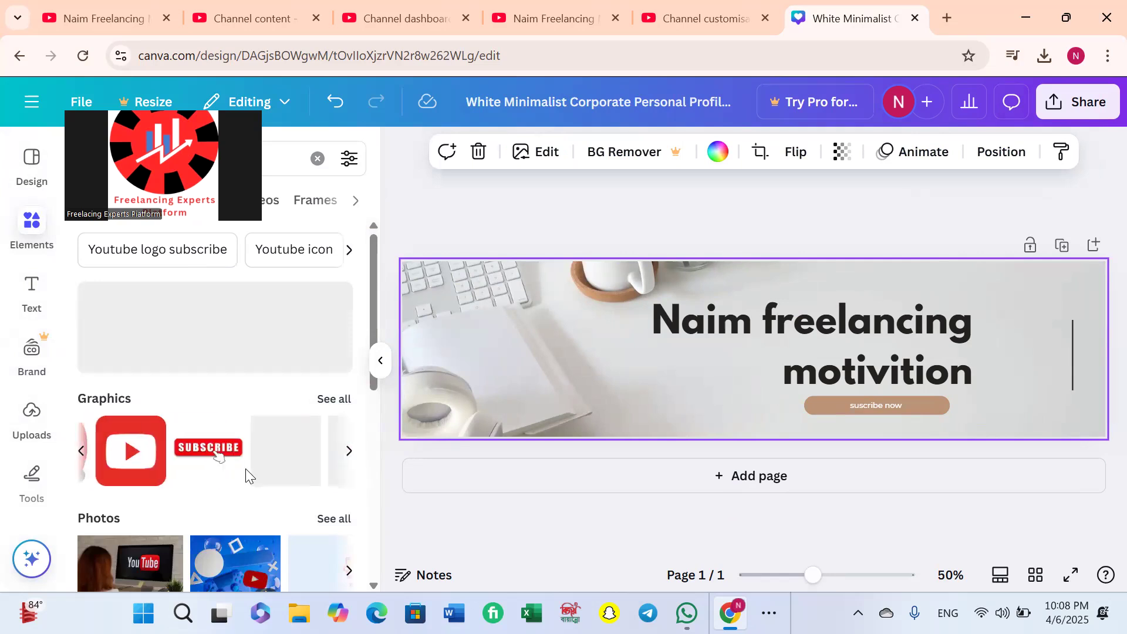
{"action": "left_click_drag", "start_coordinate": [132, 470], "coordinate": [1007, 433]}
{"action": "left_click_drag", "start_coordinate": [997, 390], "coordinate": [964, 416]}
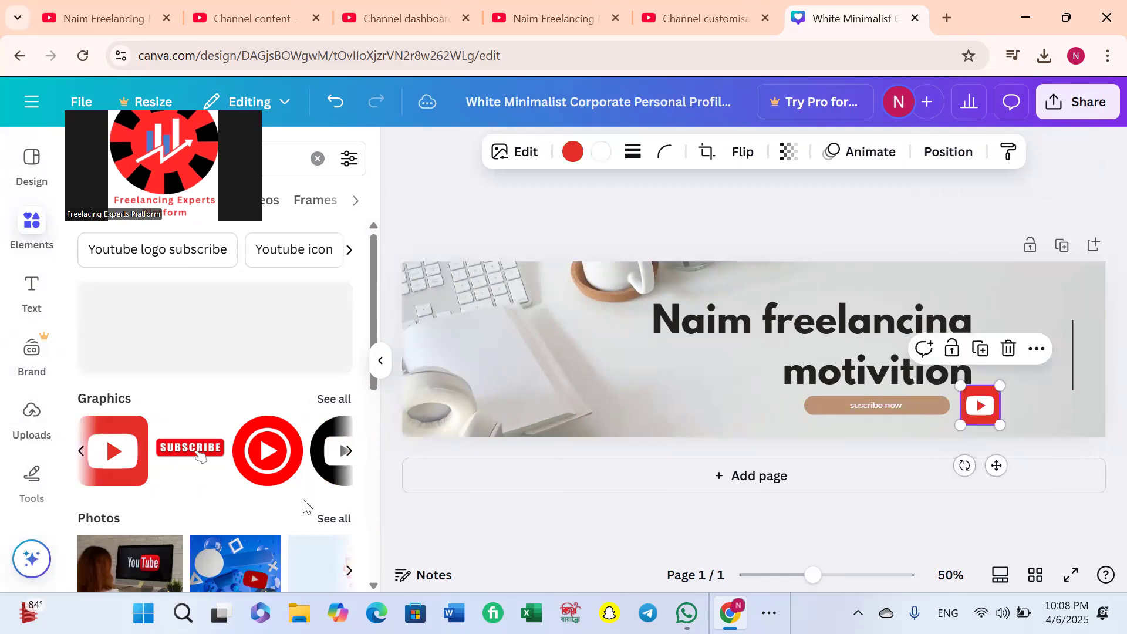
Step: Try to fit a cropped red SUBSCRIBE graphic beside the brown label, and remove it from the banner
{"action": "left_click_drag", "start_coordinate": [199, 457], "coordinate": [493, 395]}
{"action": "left_click_drag", "start_coordinate": [816, 417], "coordinate": [689, 402]}
{"action": "left_click", "coordinate": [904, 531]}
{"action": "left_click", "coordinate": [810, 438]}
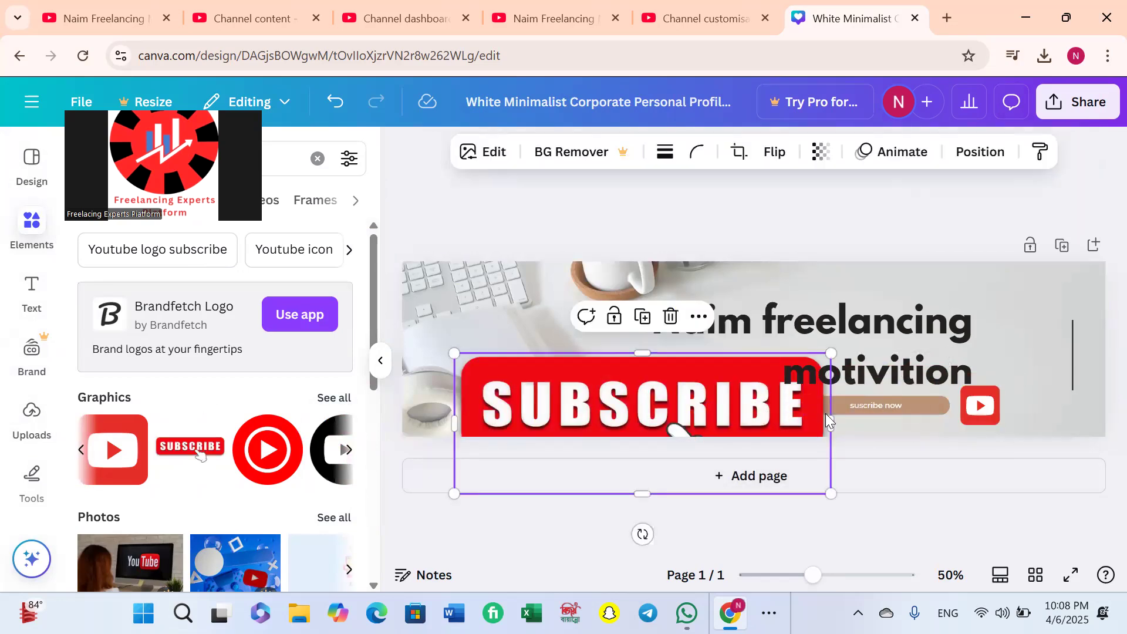
{"action": "left_click_drag", "start_coordinate": [836, 421], "coordinate": [728, 414]}
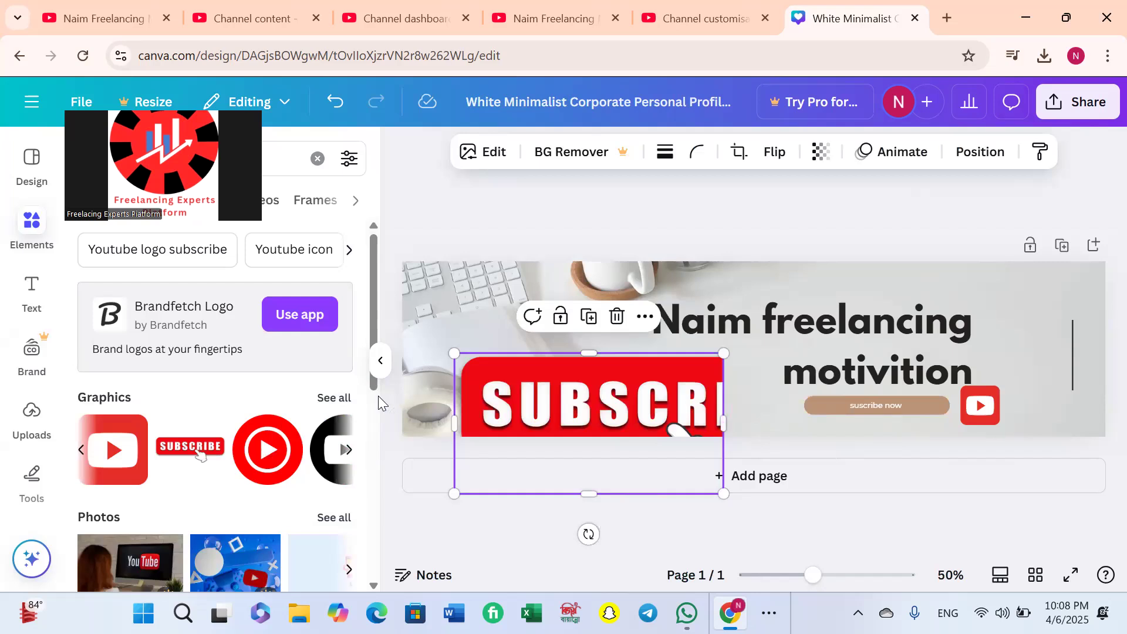
{"action": "left_click_drag", "start_coordinate": [454, 422], "coordinate": [562, 421]}
{"action": "left_click_drag", "start_coordinate": [637, 498], "coordinate": [643, 425]}
{"action": "left_click_drag", "start_coordinate": [675, 409], "coordinate": [731, 401]}
{"action": "left_click_drag", "start_coordinate": [669, 367], "coordinate": [659, 404]}
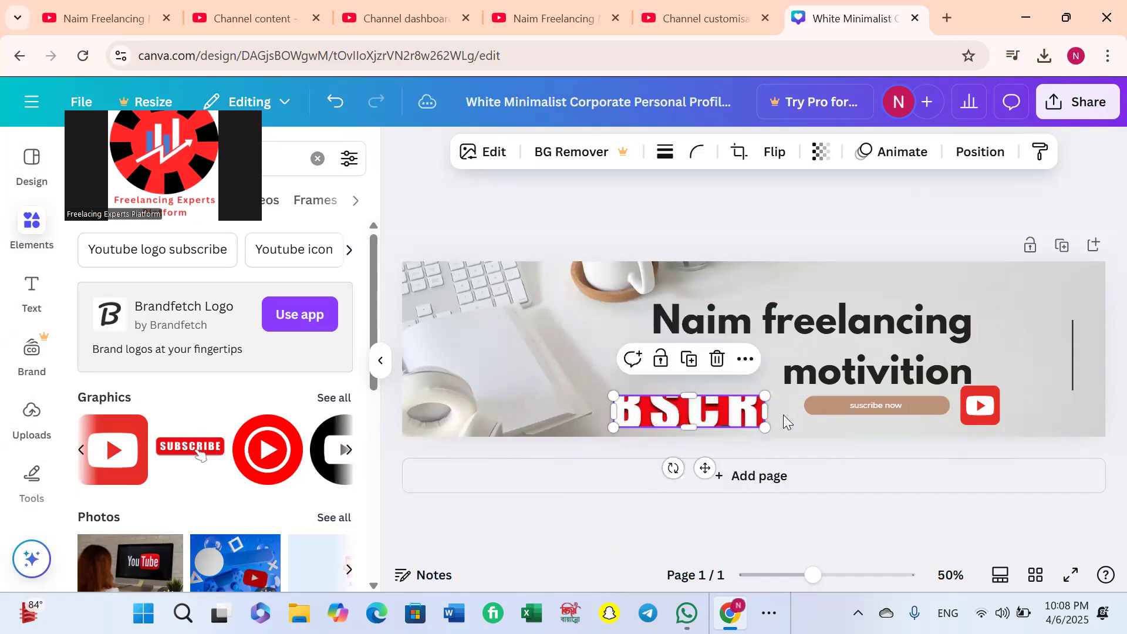
{"action": "left_click_drag", "start_coordinate": [751, 418], "coordinate": [371, 466]}
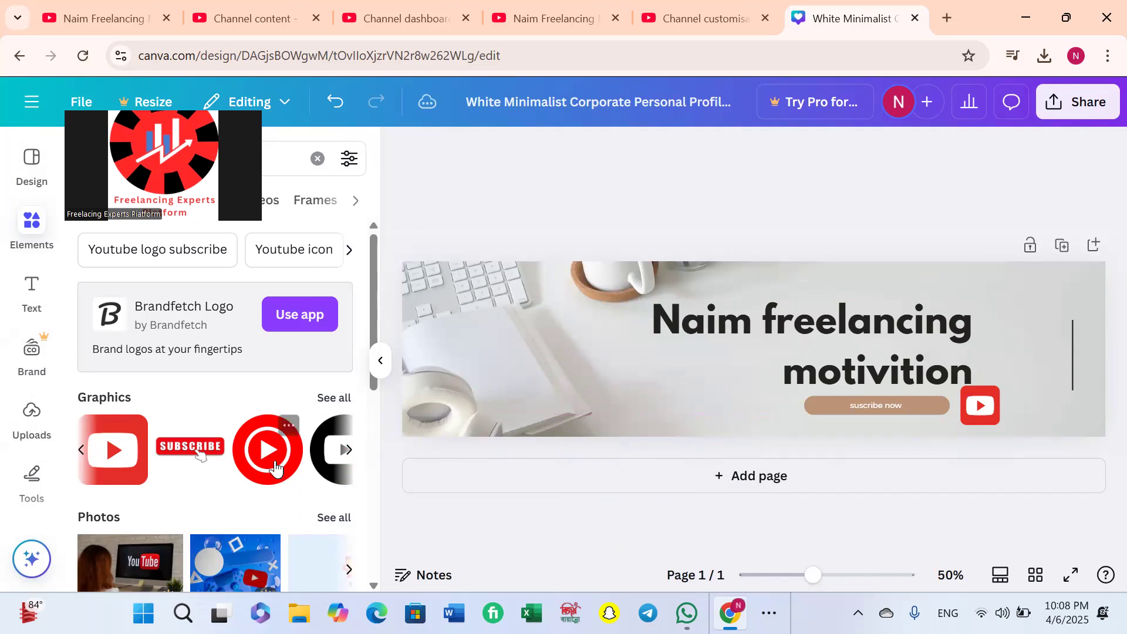
{"action": "left_click", "coordinate": [348, 452]}
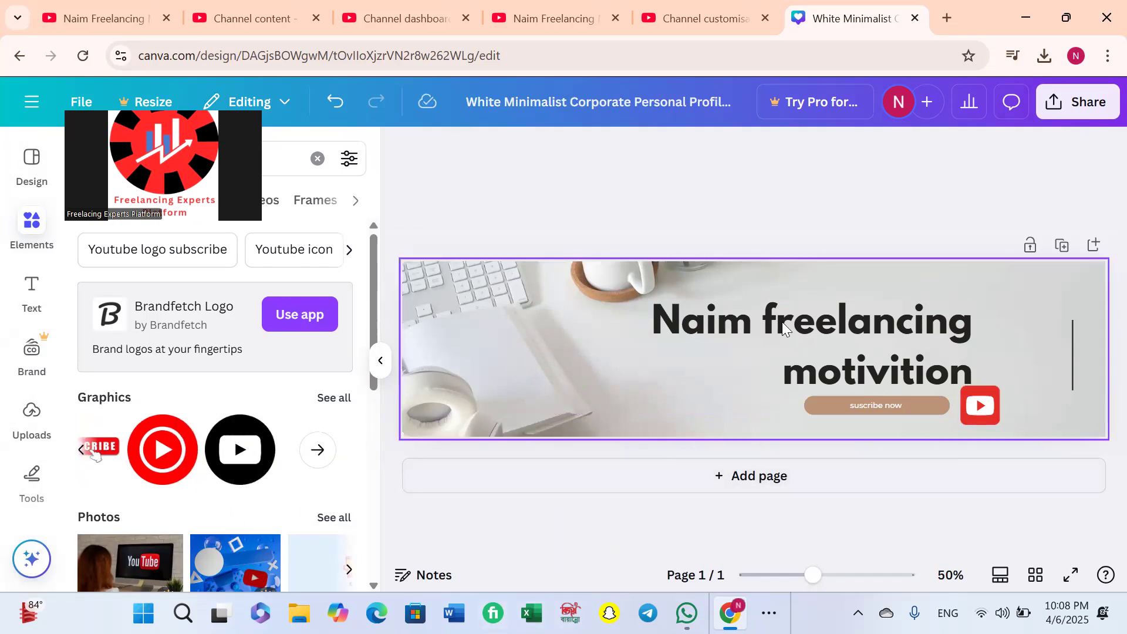
Step: Download the finished banner design as a JPG file
{"action": "left_click", "coordinate": [601, 332]}
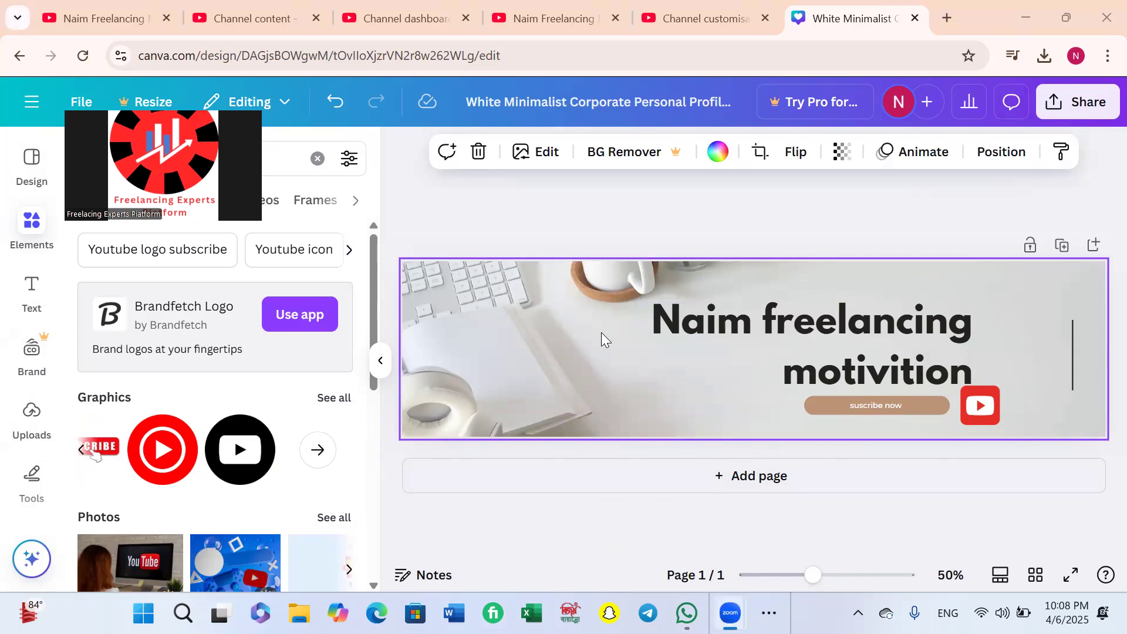
{"action": "left_click", "coordinate": [1064, 111]}
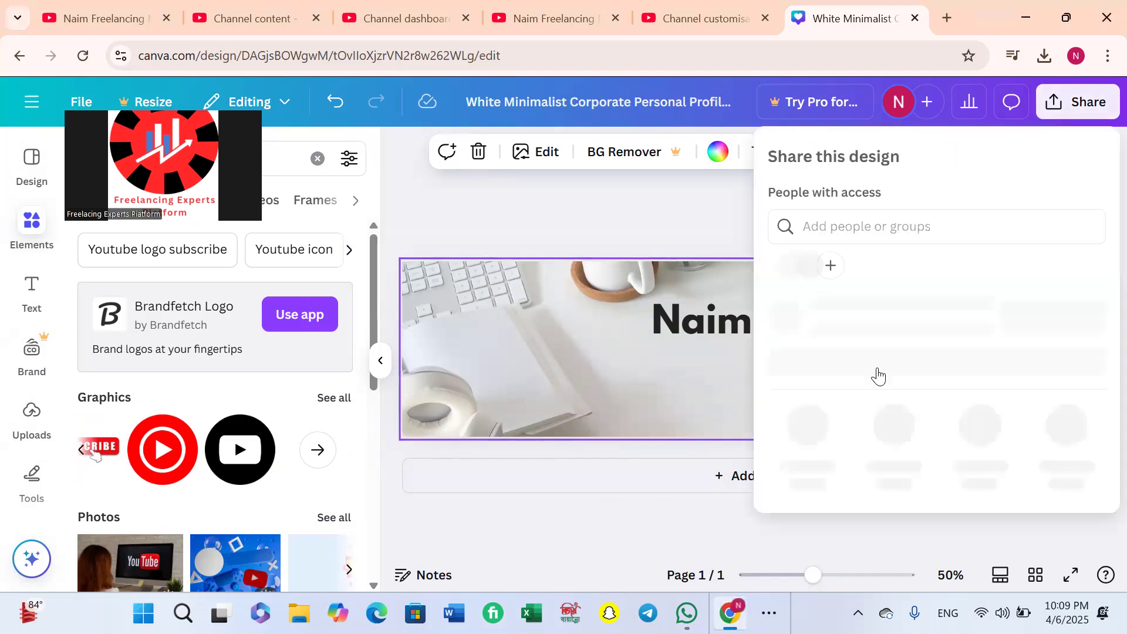
{"action": "left_click", "coordinate": [806, 472]}
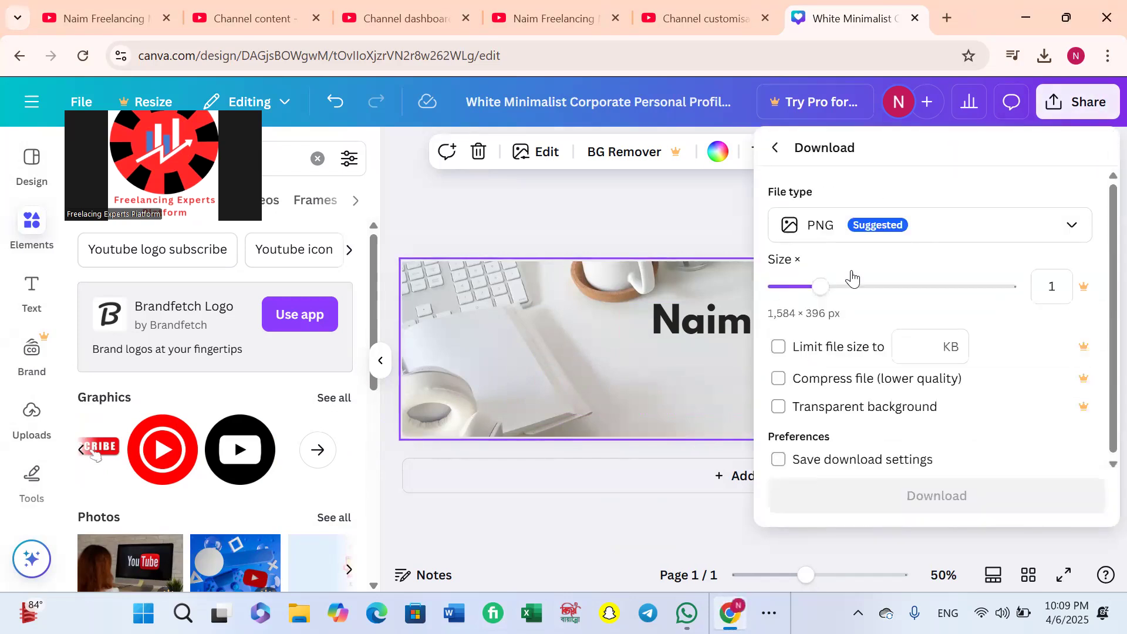
{"action": "left_click", "coordinate": [855, 225]}
{"action": "left_click", "coordinate": [880, 284]}
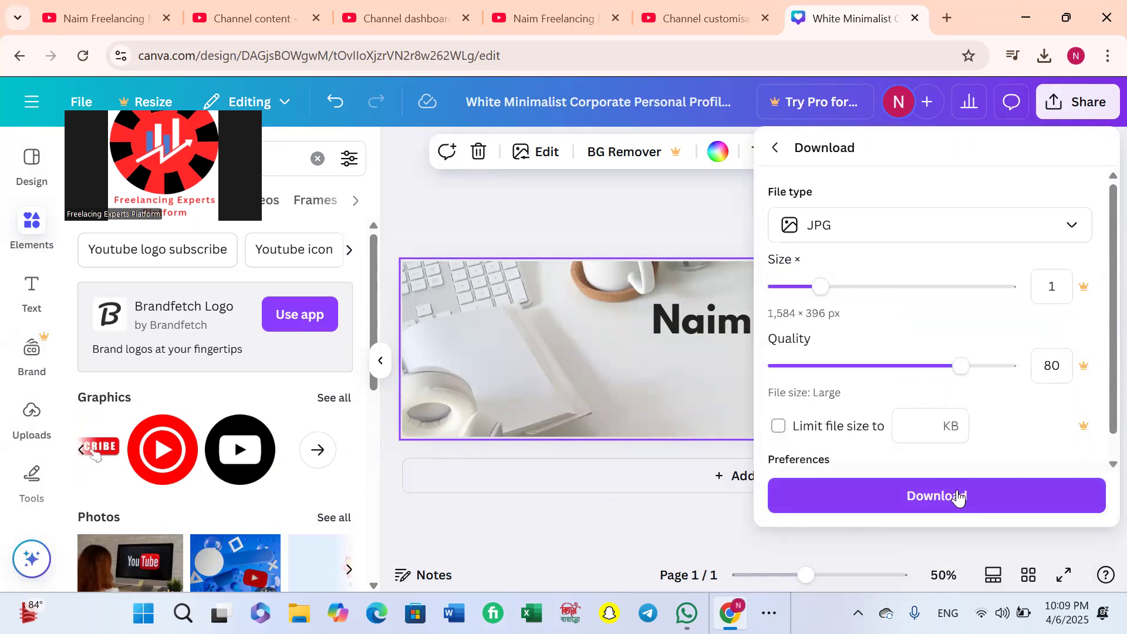
{"action": "left_click", "coordinate": [960, 496]}
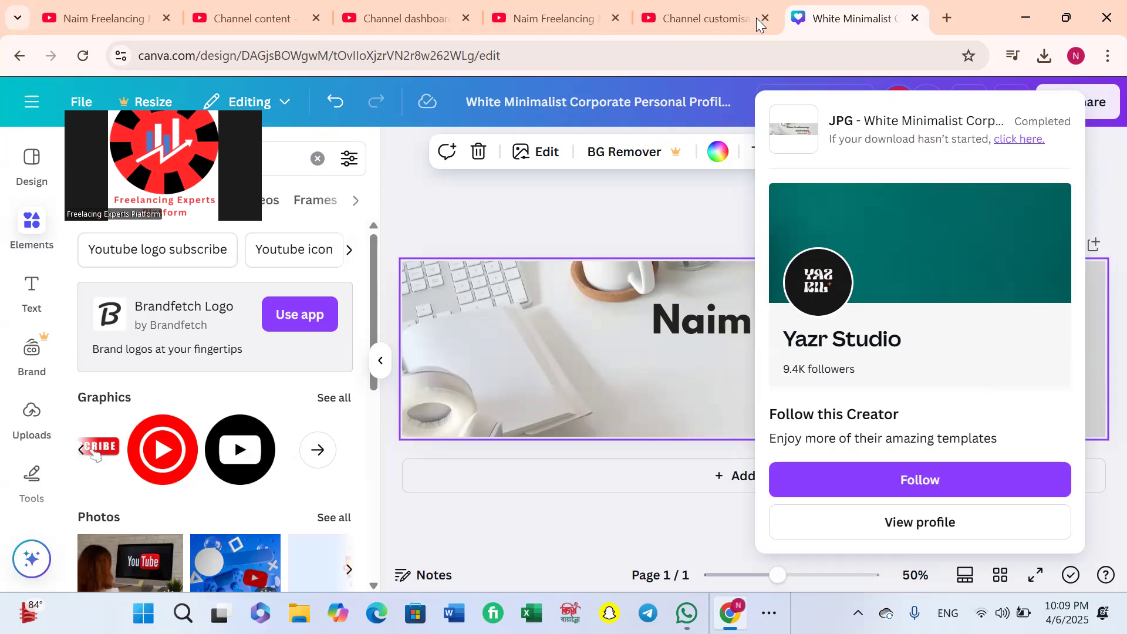
Step: Switch to YouTube Studio and try to upload "White Minimalist Corporate Personal Profile LinkedIn Banner (1)" as the channel's banner image
{"action": "left_click", "coordinate": [587, 19]}
{"action": "left_click", "coordinate": [728, 21]}
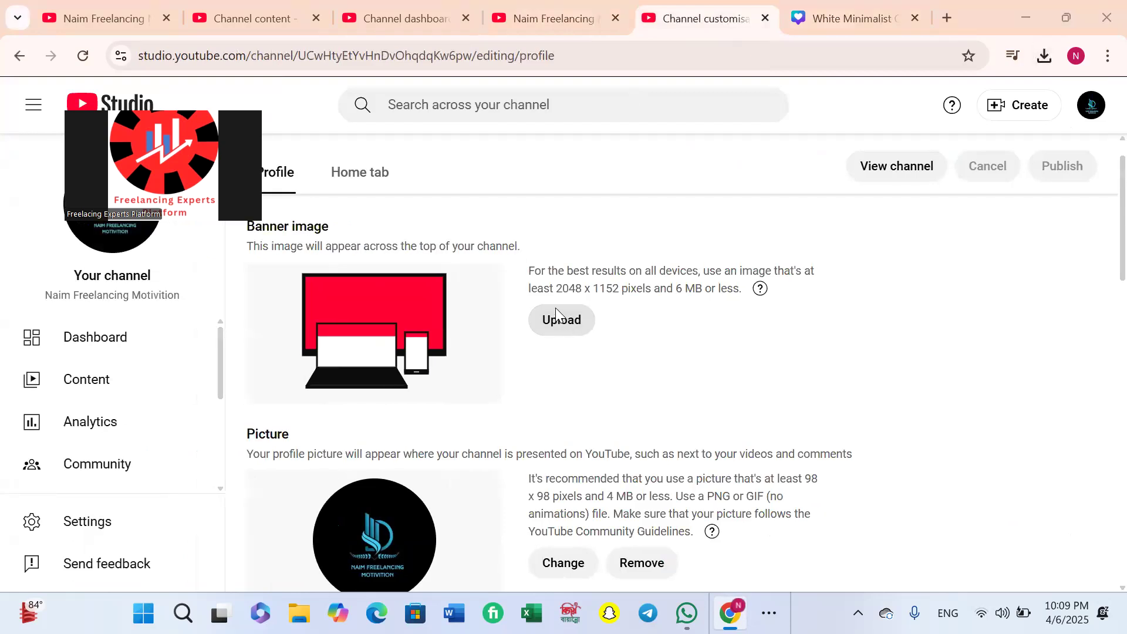
{"action": "left_click", "coordinate": [557, 317]}
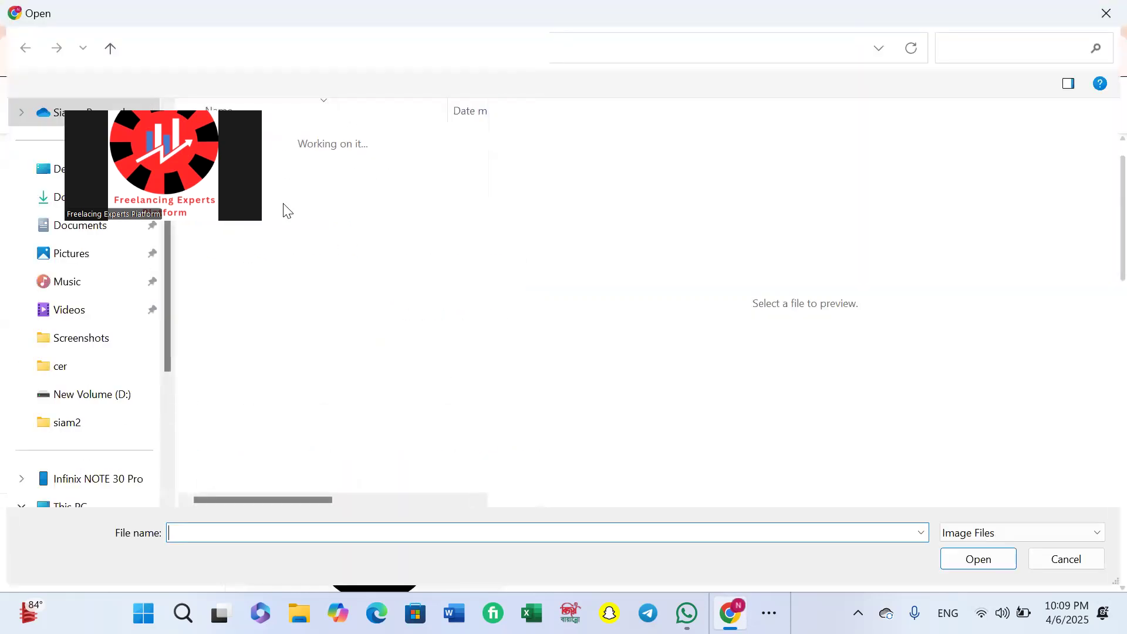
{"action": "left_click", "coordinate": [982, 559]}
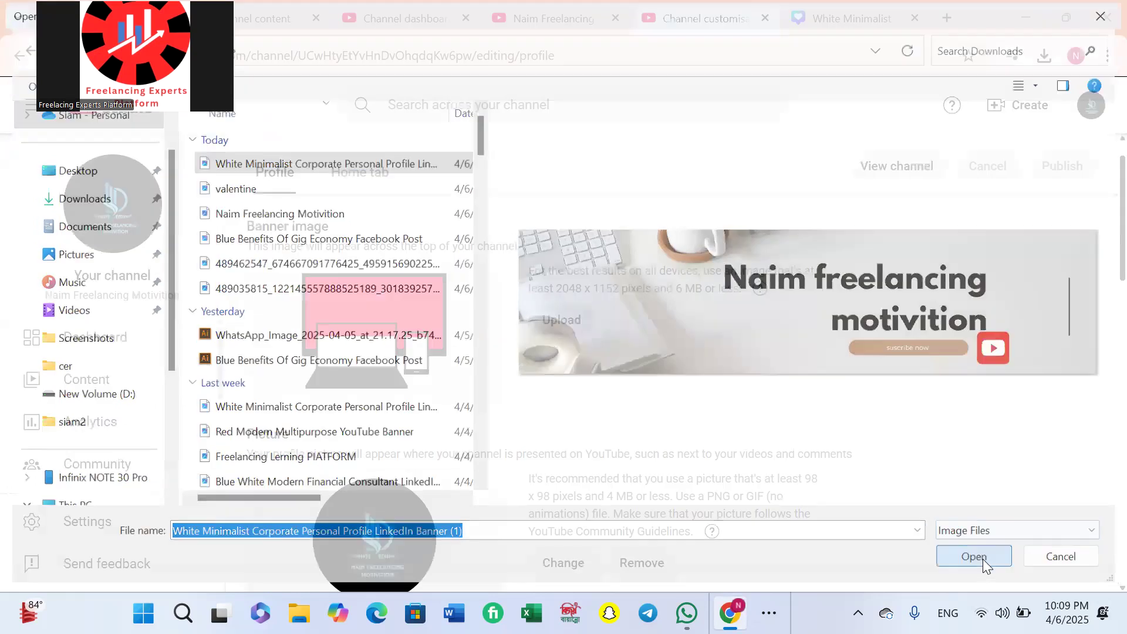
{"action": "left_click", "coordinate": [747, 387]}
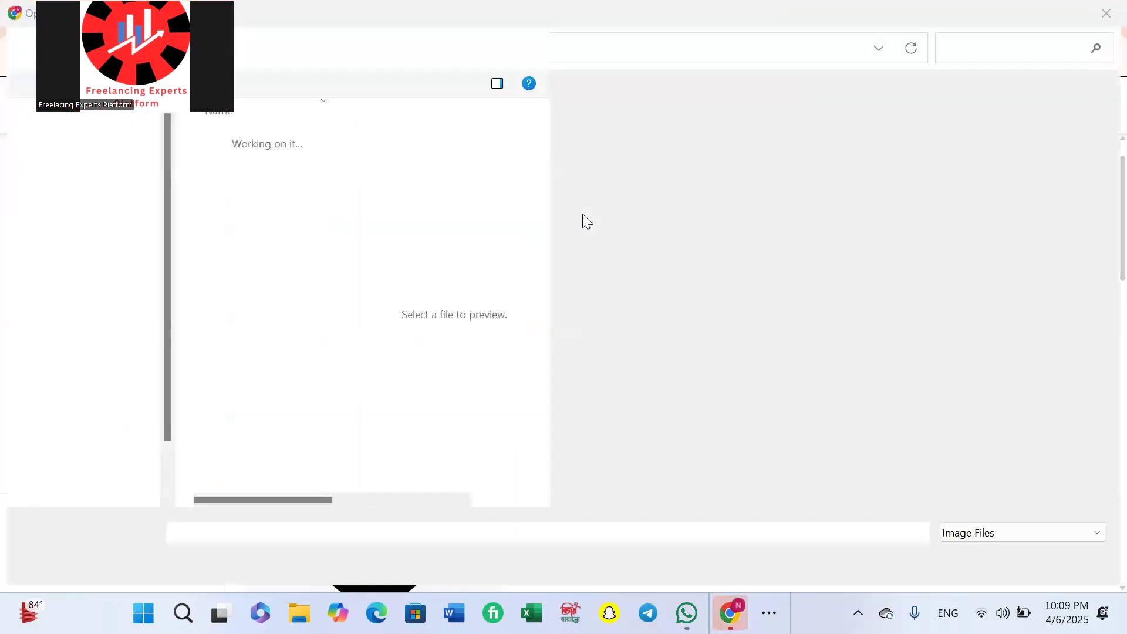
{"action": "left_click", "coordinate": [1106, 13]}
Step: Switch back to the Canva banner design and dismiss the download notice to check the banner
{"action": "left_click", "coordinate": [399, 19]}
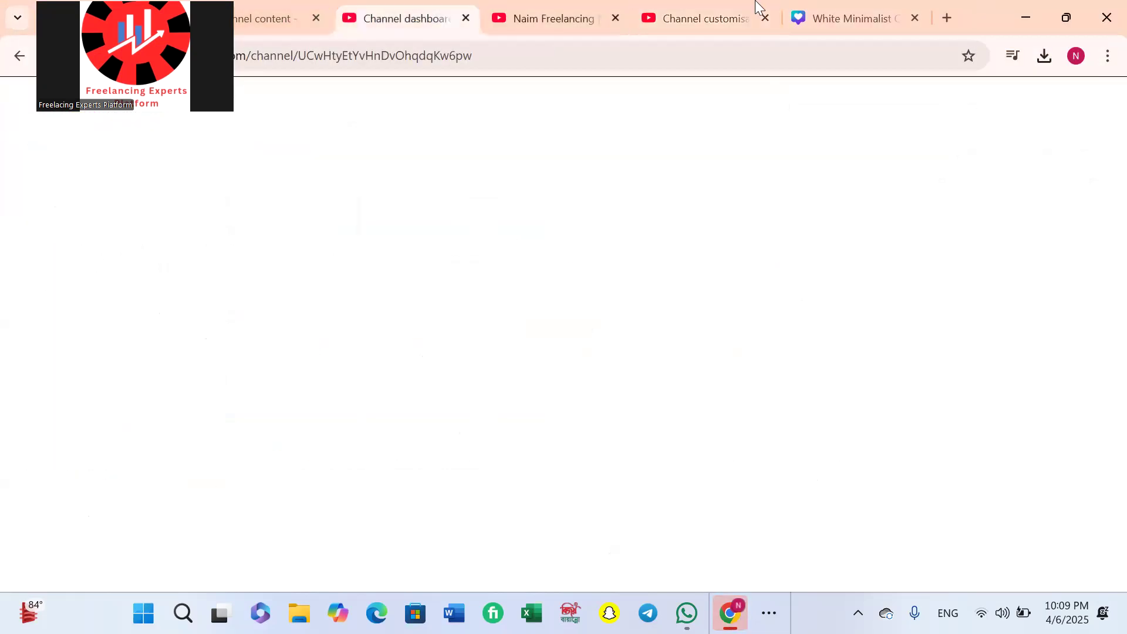
{"action": "left_click", "coordinate": [859, 13]}
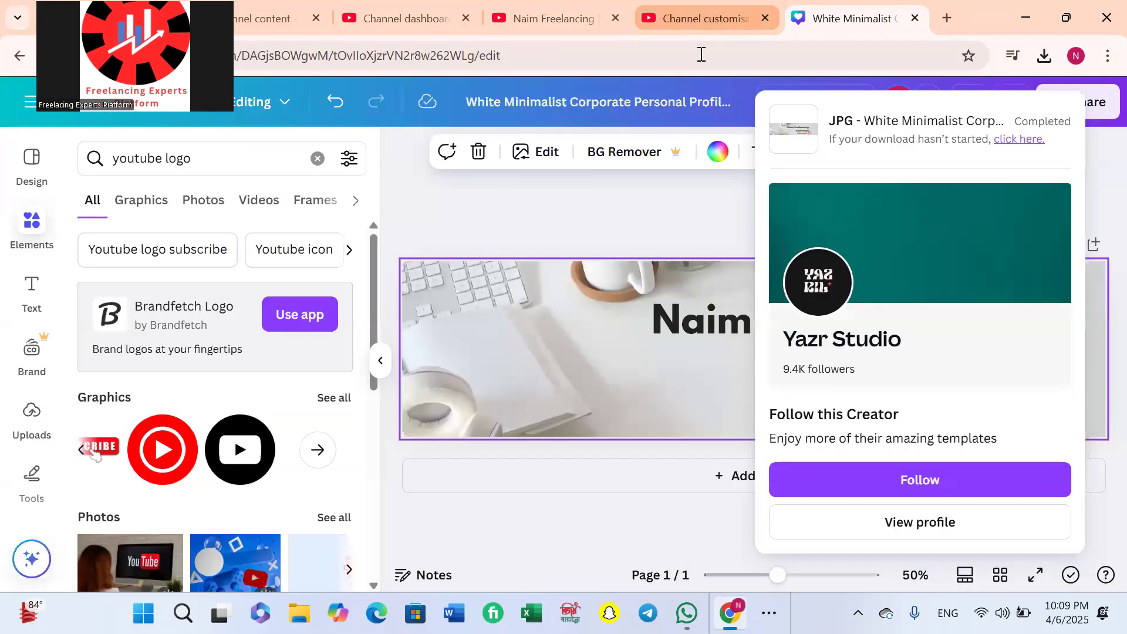
{"action": "left_click", "coordinate": [625, 490]}
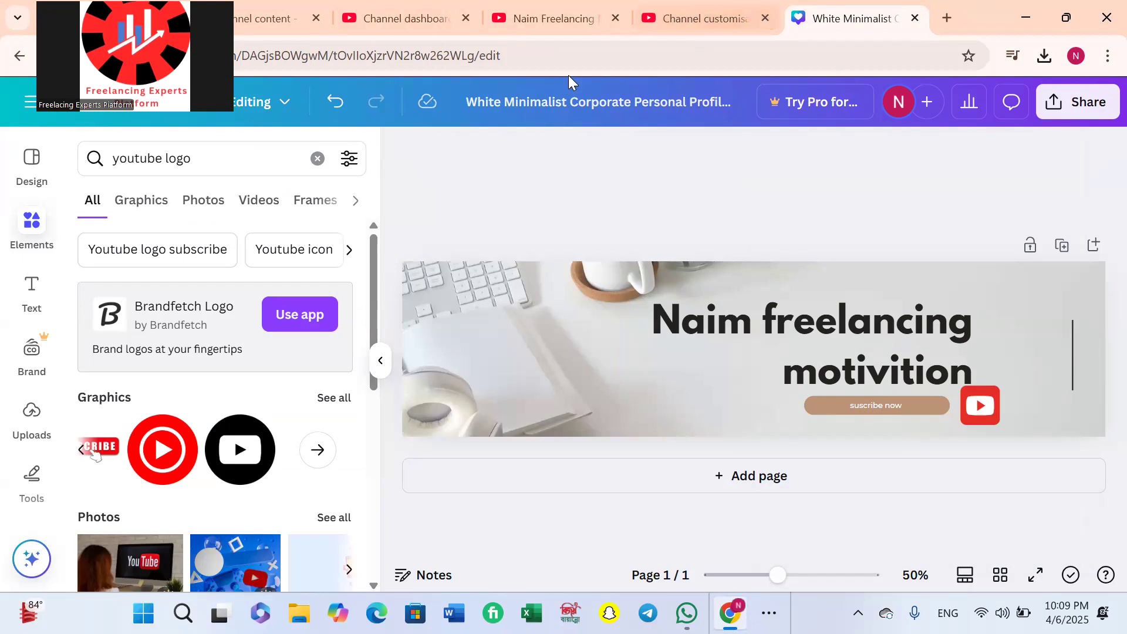
Step: Switch to YouTube Studio and upload "Red Modern Multipurpose YouTube Banner" from Downloads as the channel's banner image, accepting its default crop
{"action": "left_click", "coordinate": [715, 11]}
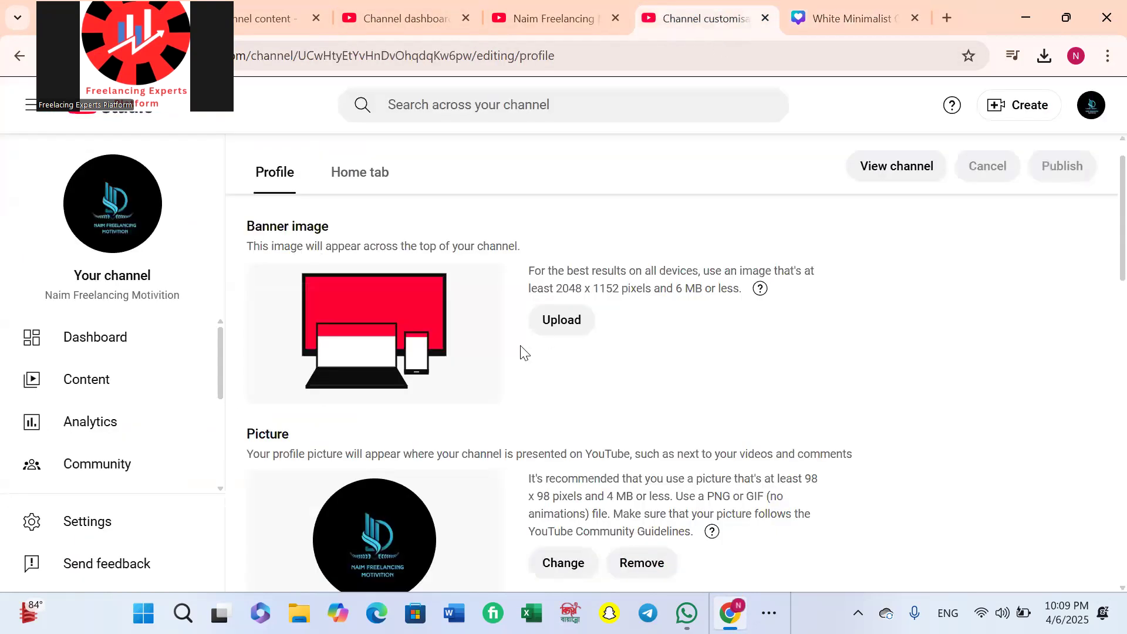
{"action": "left_click", "coordinate": [544, 324]}
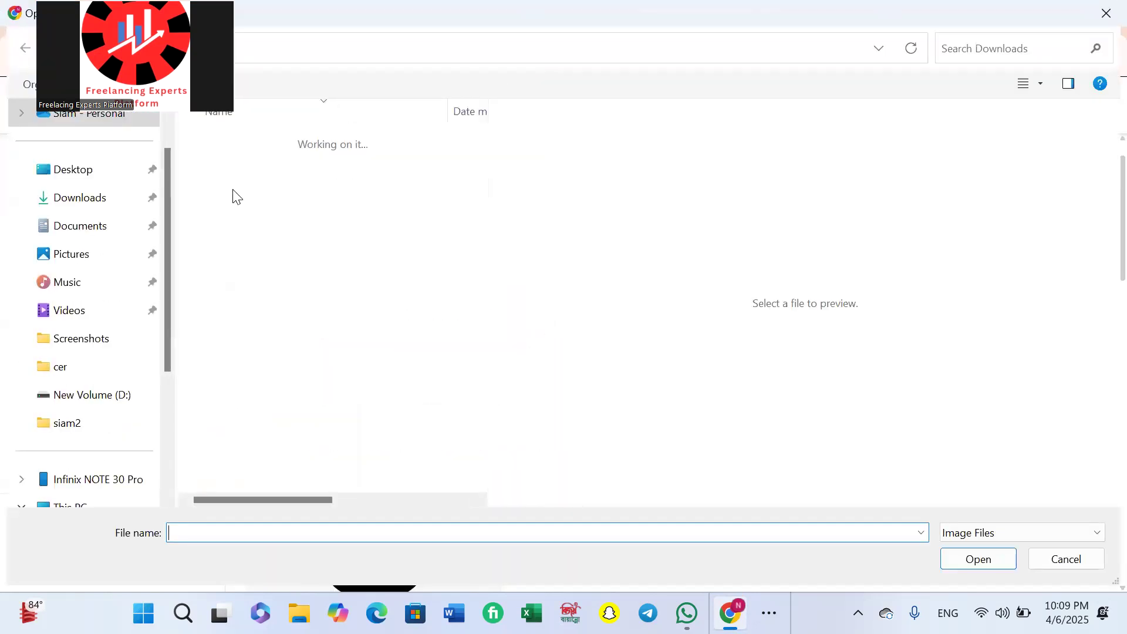
{"action": "left_click", "coordinate": [241, 211]}
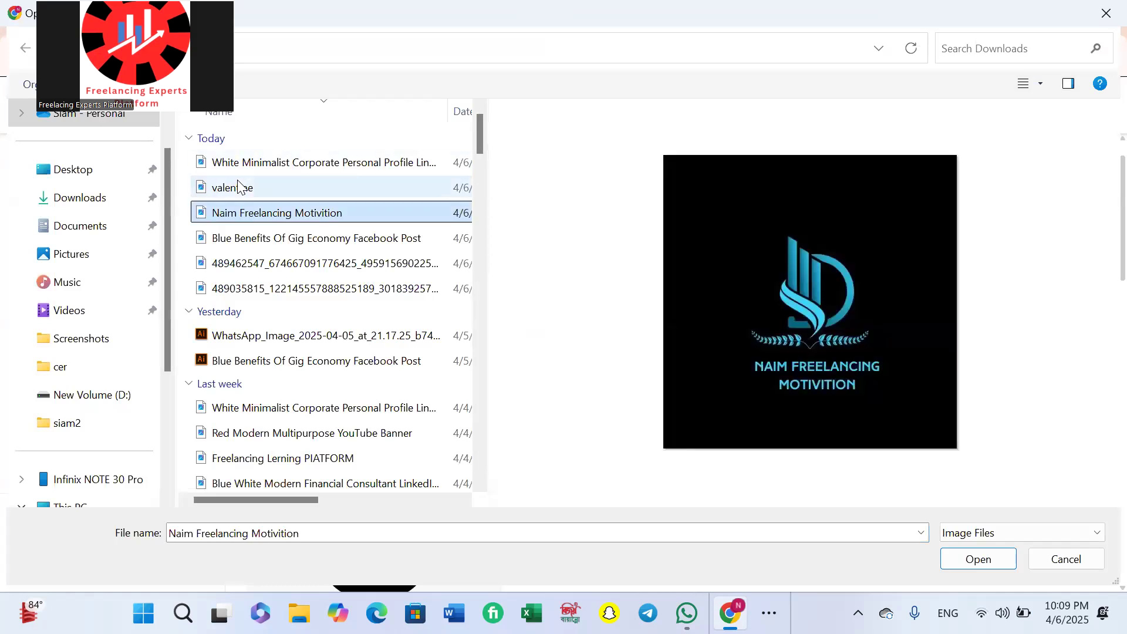
{"action": "left_click", "coordinate": [302, 263]}
{"action": "left_click", "coordinate": [401, 362]}
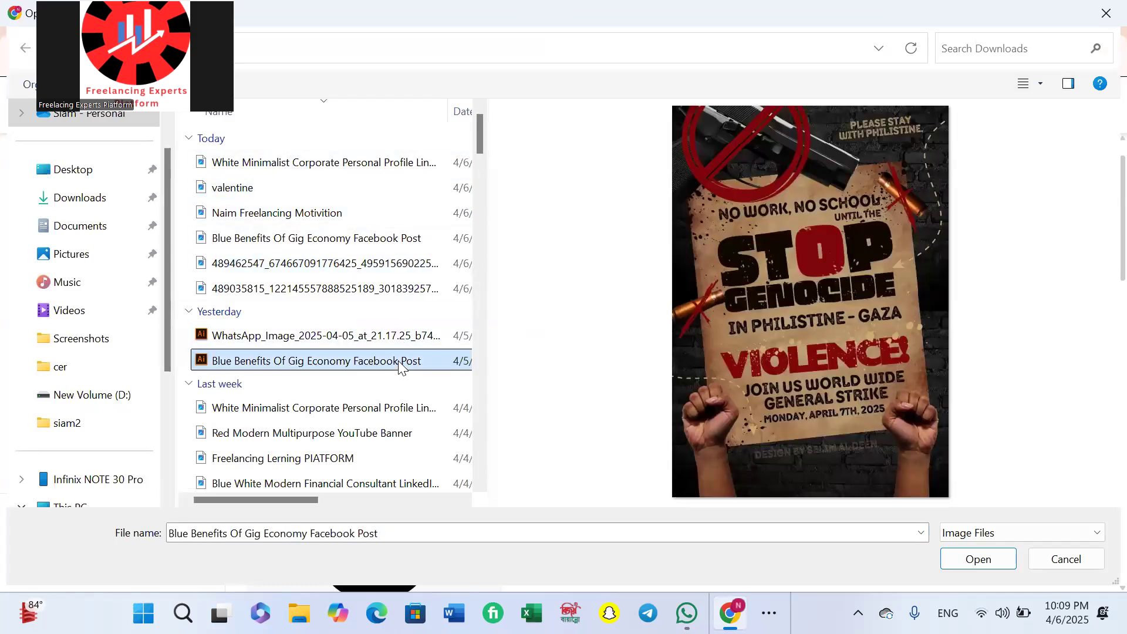
{"action": "left_click", "coordinate": [397, 432]}
{"action": "left_click", "coordinate": [398, 462]}
{"action": "left_click", "coordinate": [399, 434]}
{"action": "left_click", "coordinate": [977, 559]}
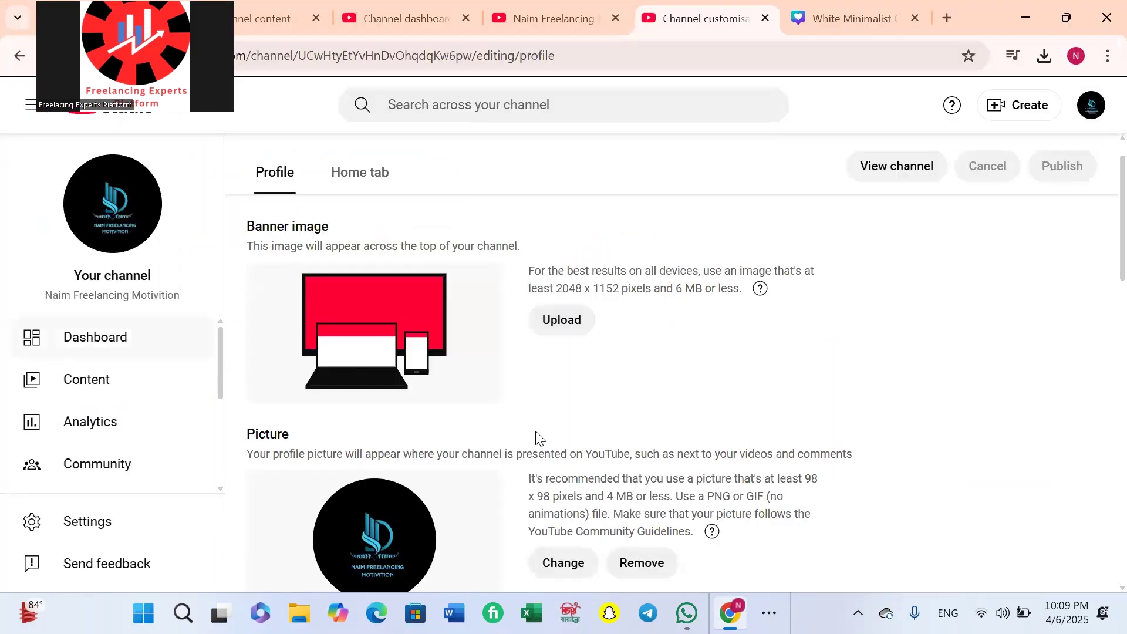
{"action": "left_click", "coordinate": [939, 520]}
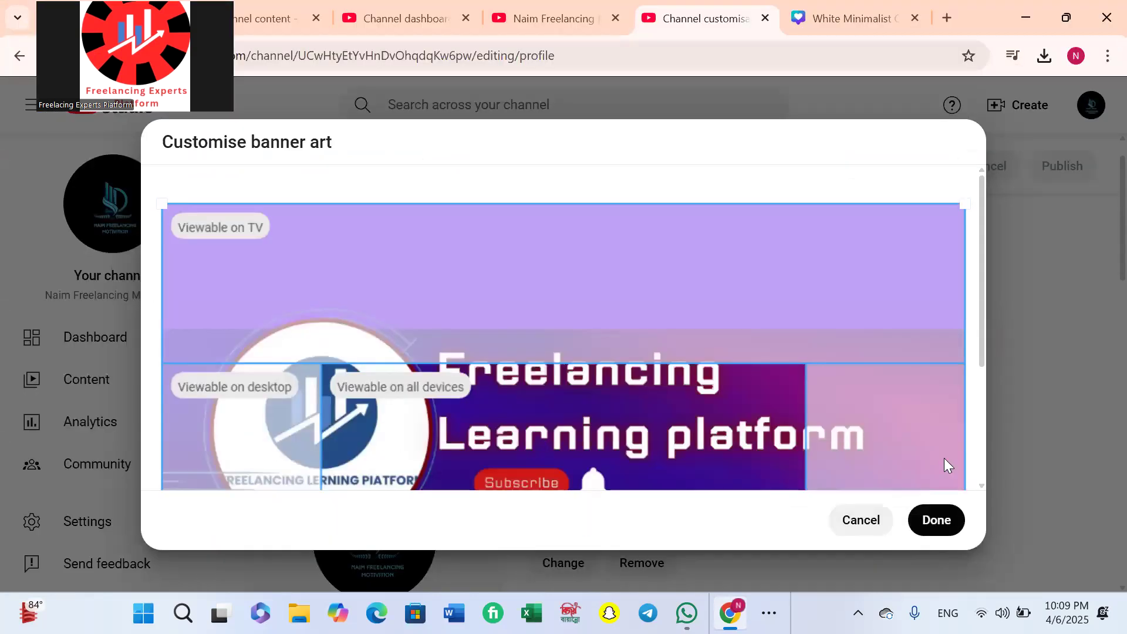
Step: Upload the black channel logo image from Downloads as the video watermark with its default crop, and publish the channel changes
{"action": "scroll", "coordinate": [755, 437], "scroll_direction": "down", "scroll_amount": 5}
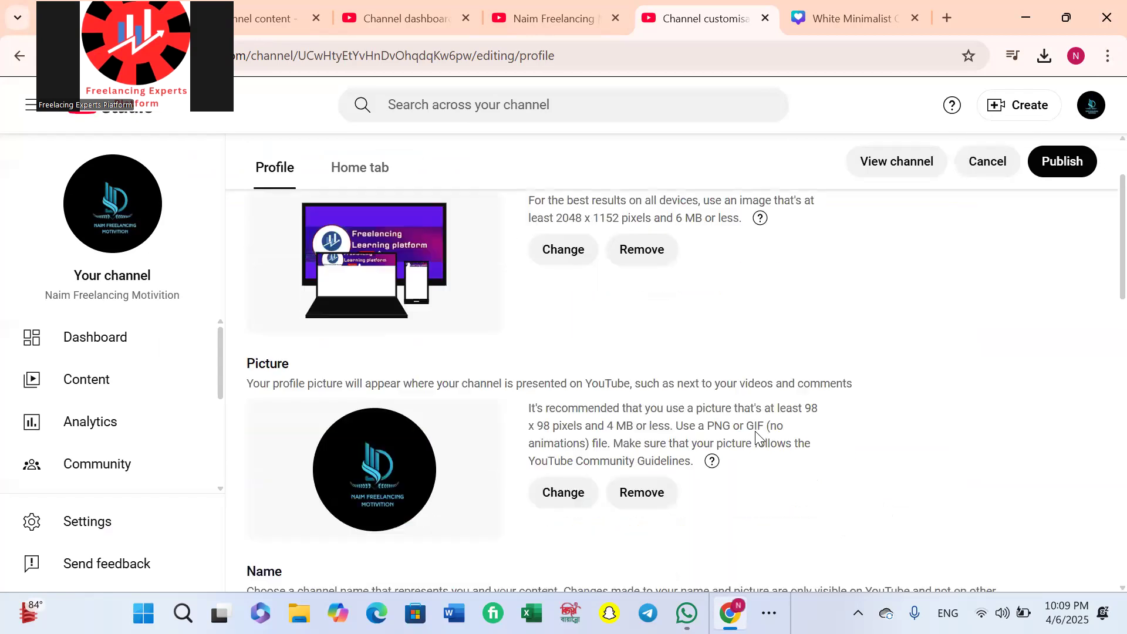
{"action": "scroll", "coordinate": [627, 411], "scroll_direction": "down", "scroll_amount": 10}
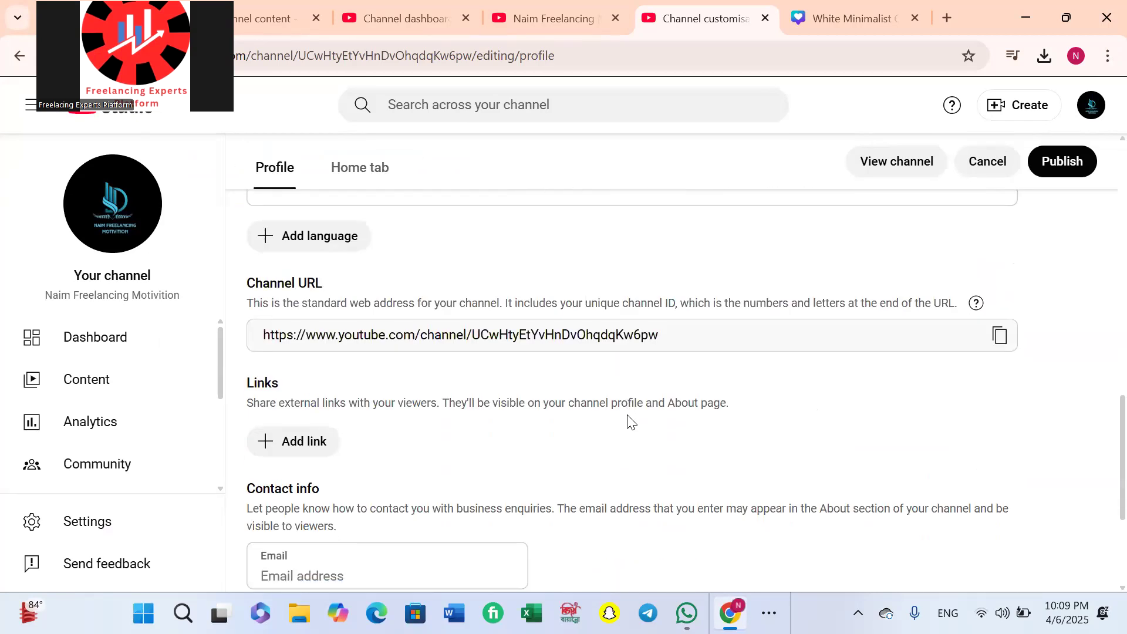
{"action": "left_click", "coordinate": [586, 509]}
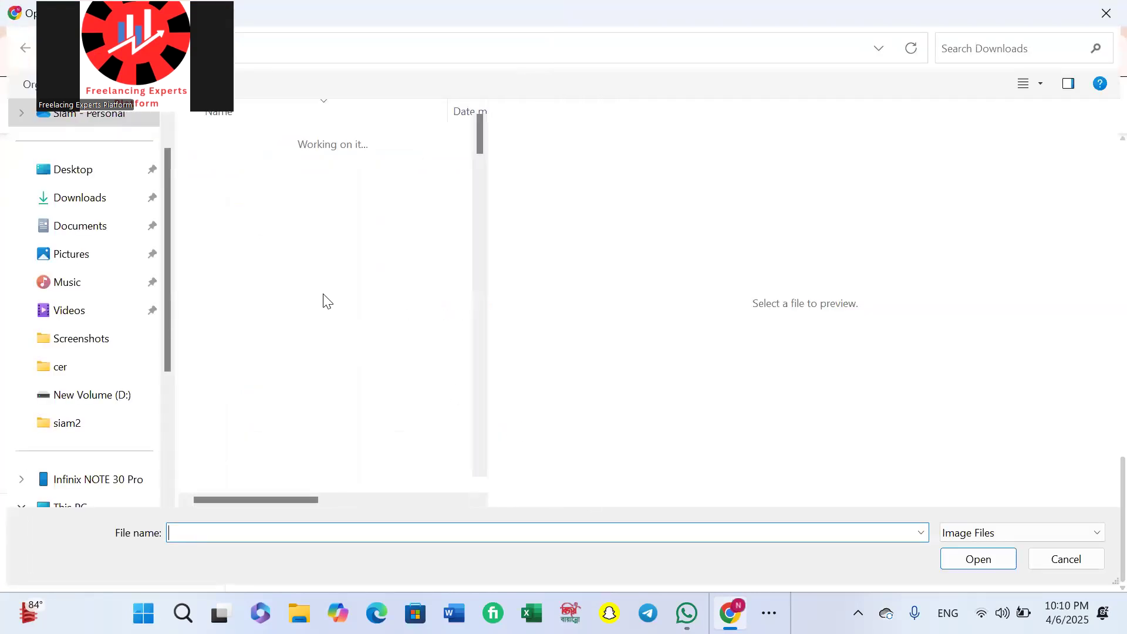
{"action": "left_click", "coordinate": [252, 154]}
{"action": "left_click", "coordinate": [258, 213]}
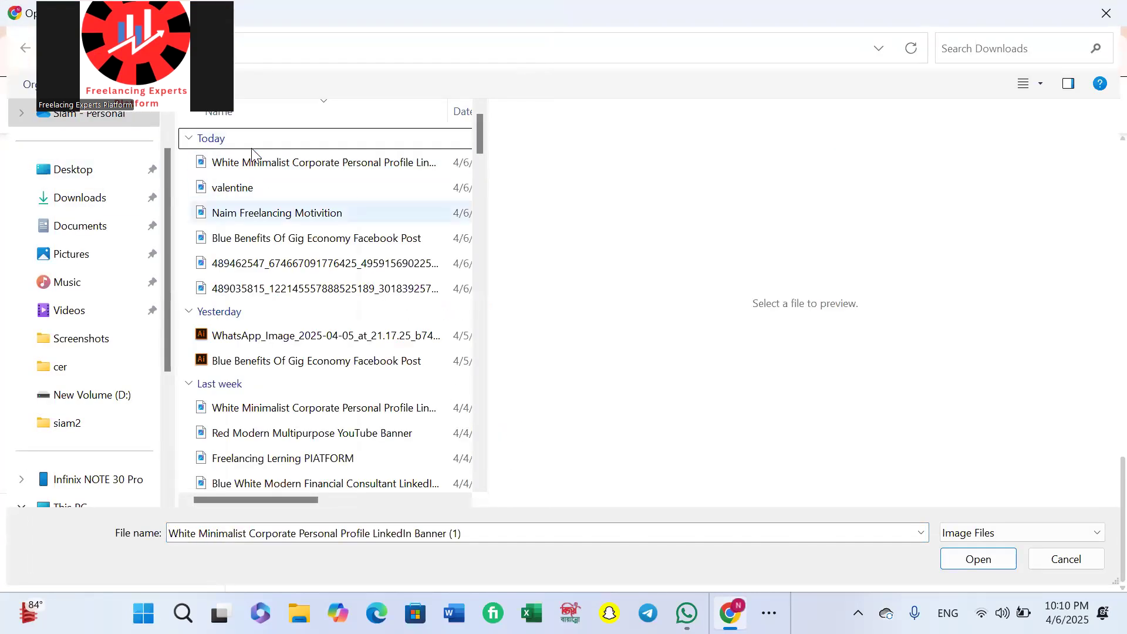
{"action": "left_click", "coordinate": [990, 565]}
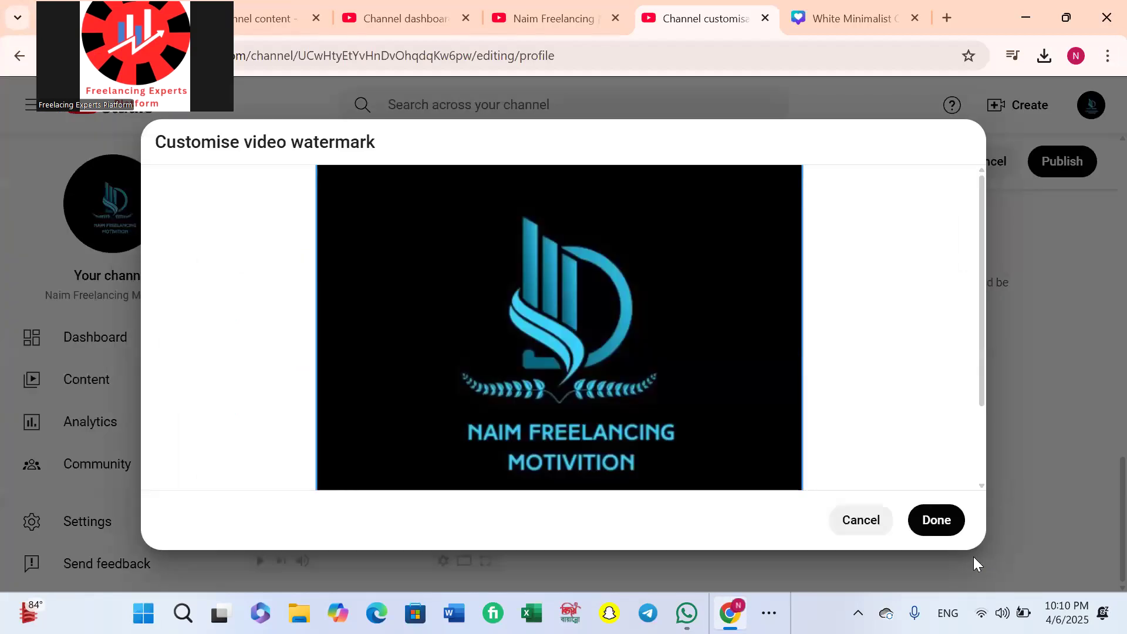
{"action": "left_click", "coordinate": [936, 520]}
{"action": "left_click", "coordinate": [1060, 162]}
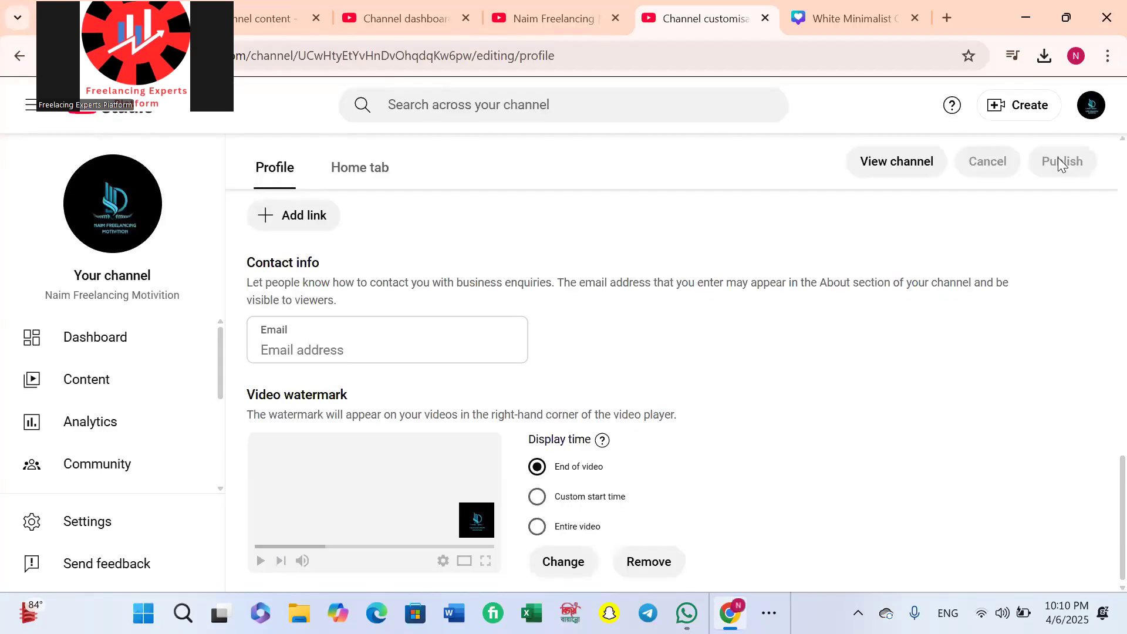
Step: Set the video watermark's display time to Entire video and publish the change
{"action": "left_click", "coordinate": [562, 527]}
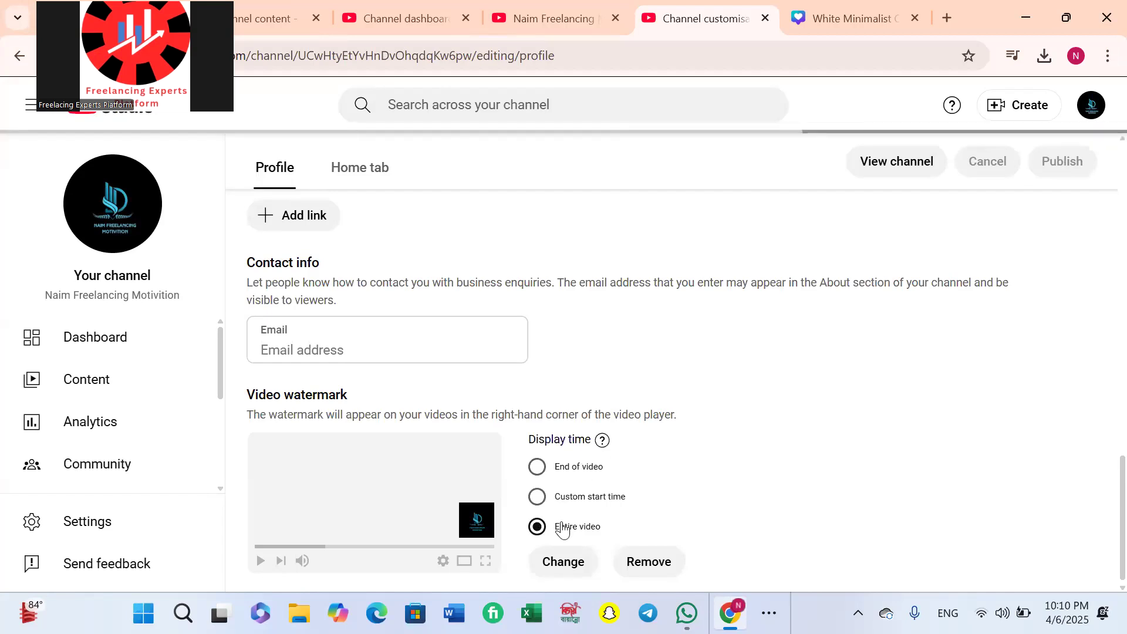
{"action": "left_click", "coordinate": [562, 500]}
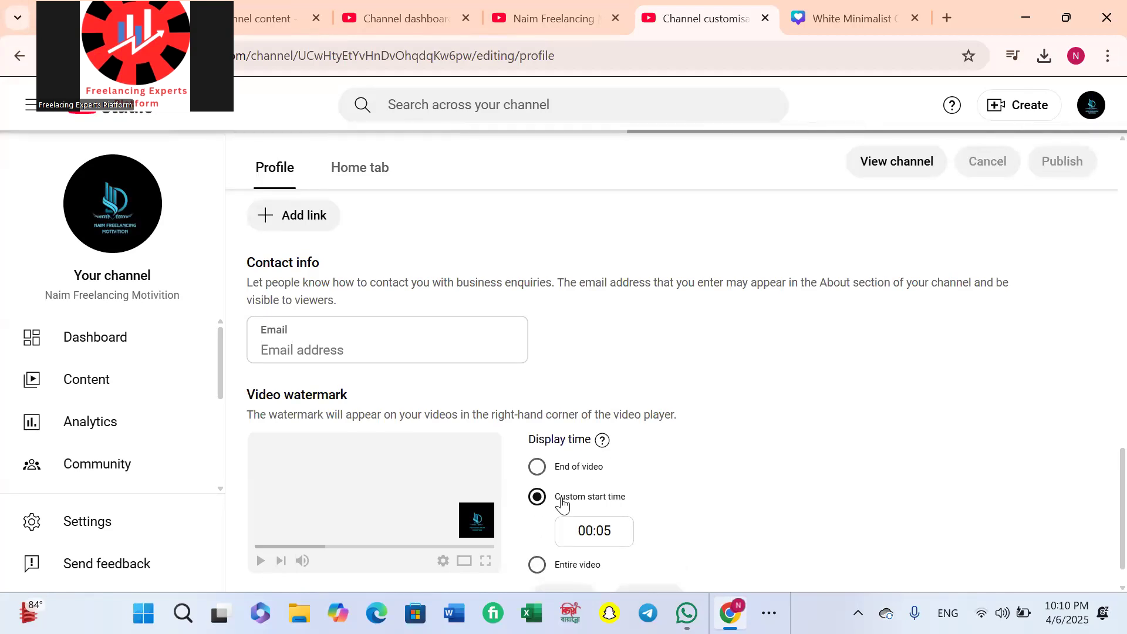
{"action": "left_click", "coordinate": [590, 470]}
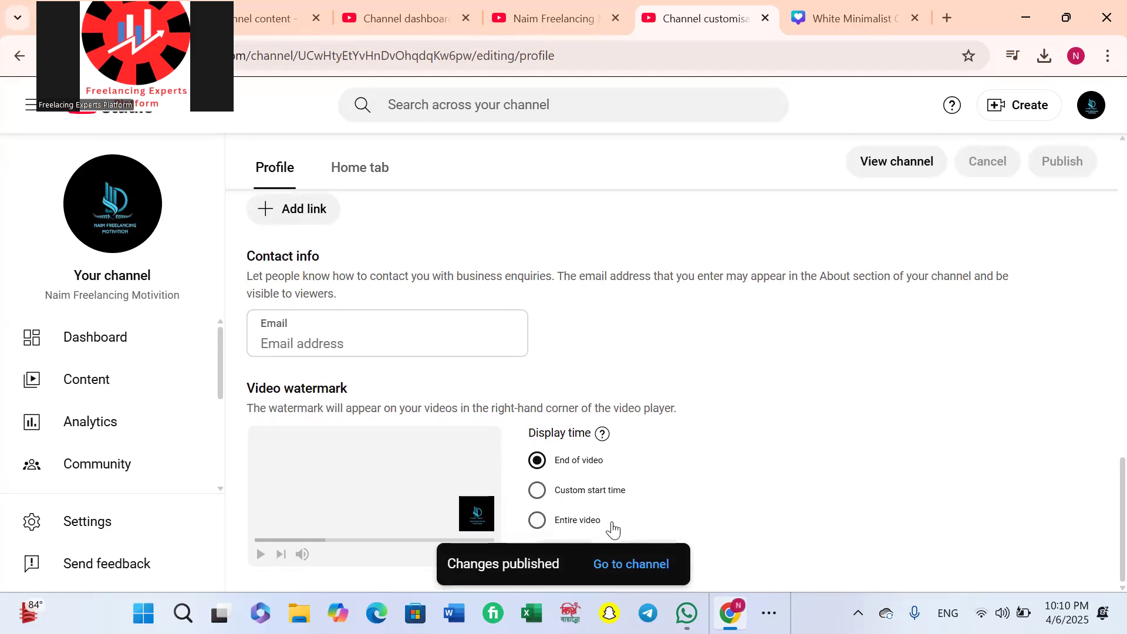
{"action": "left_click", "coordinate": [586, 521]}
{"action": "left_click", "coordinate": [1060, 156]}
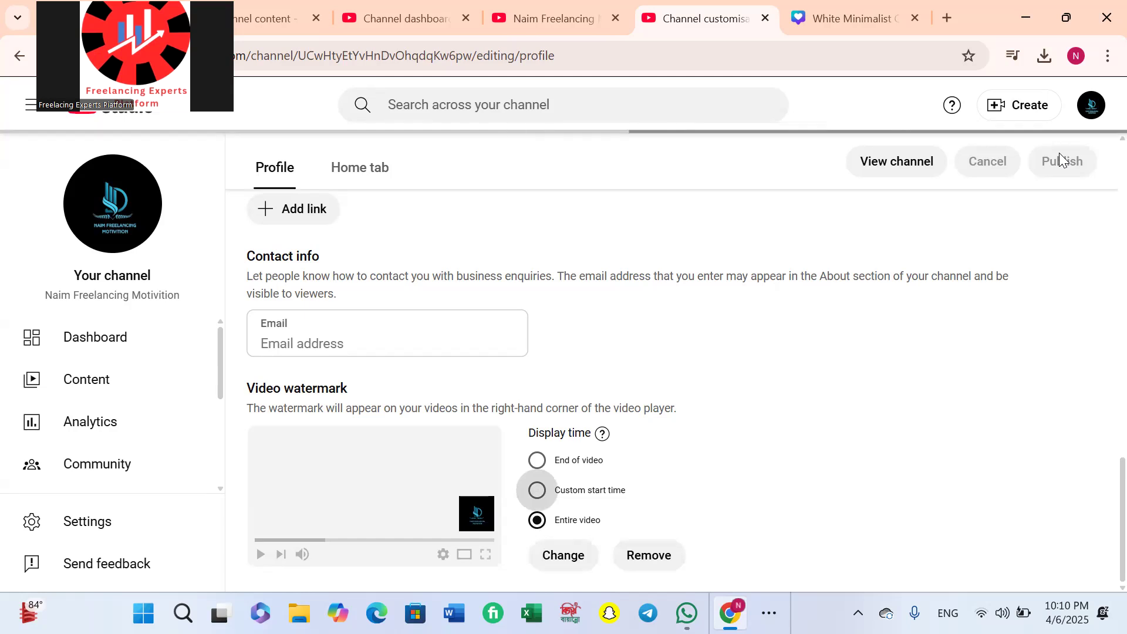
Step: View the public channel page to check its banner and picture, and look through the channel's More info details
{"action": "scroll", "coordinate": [925, 346], "scroll_direction": "up", "scroll_amount": 5}
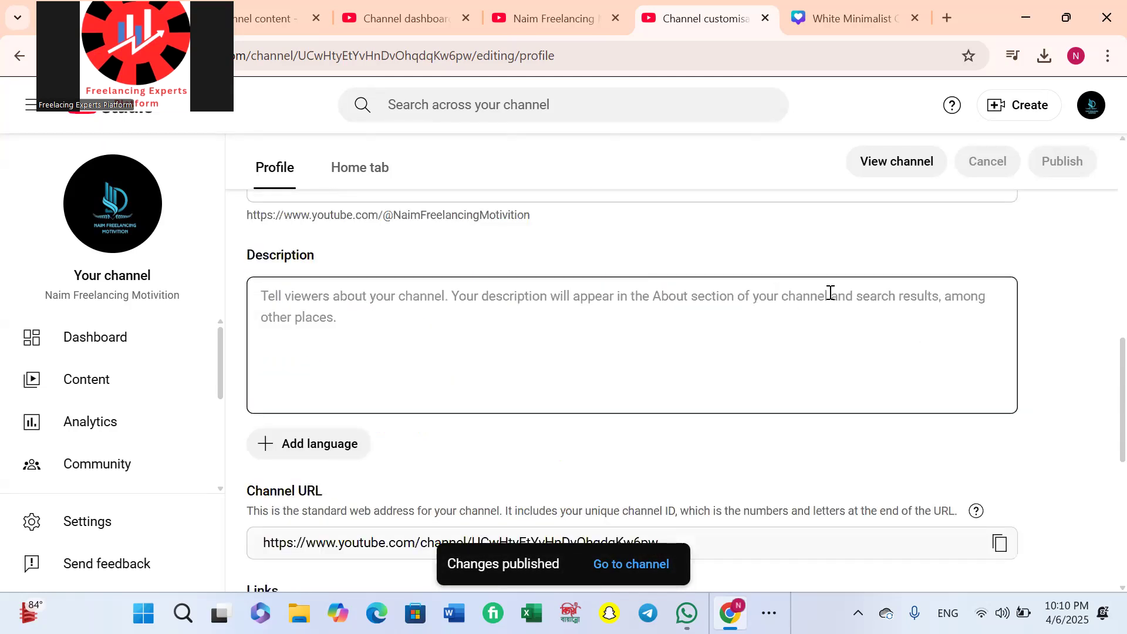
{"action": "left_click", "coordinate": [896, 161]}
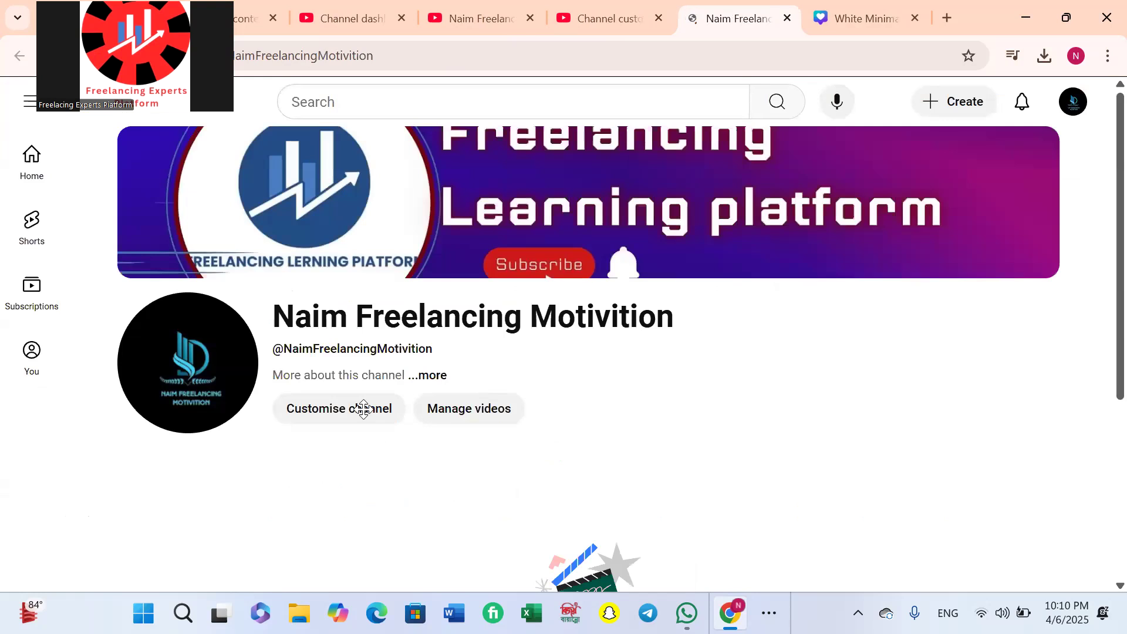
{"action": "left_click", "coordinate": [432, 375]}
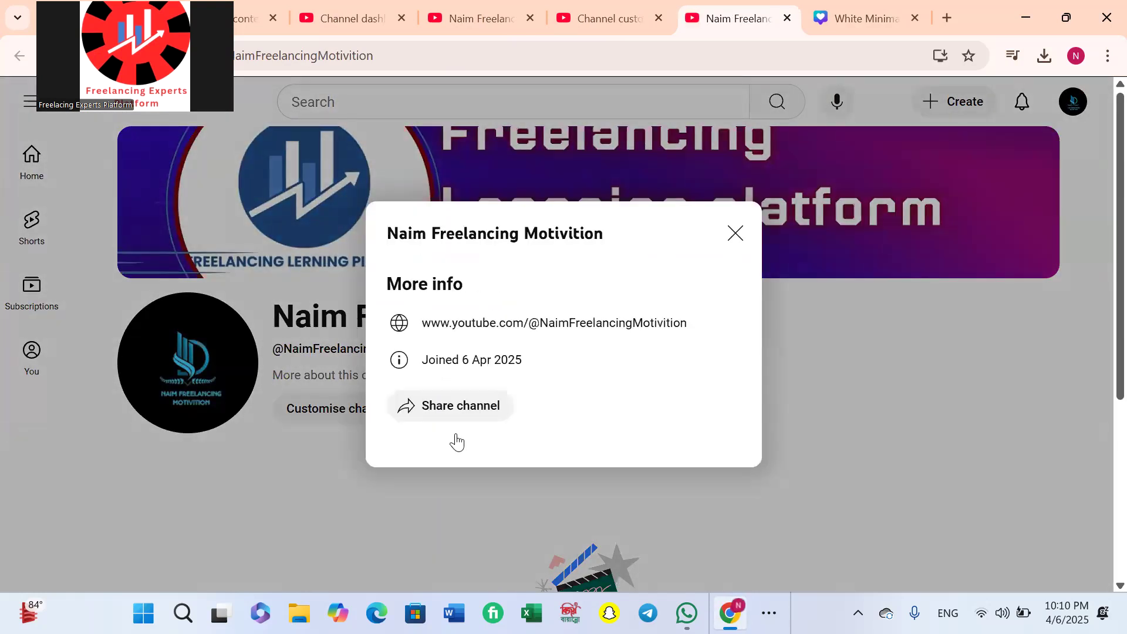
{"action": "left_click", "coordinate": [733, 232]}
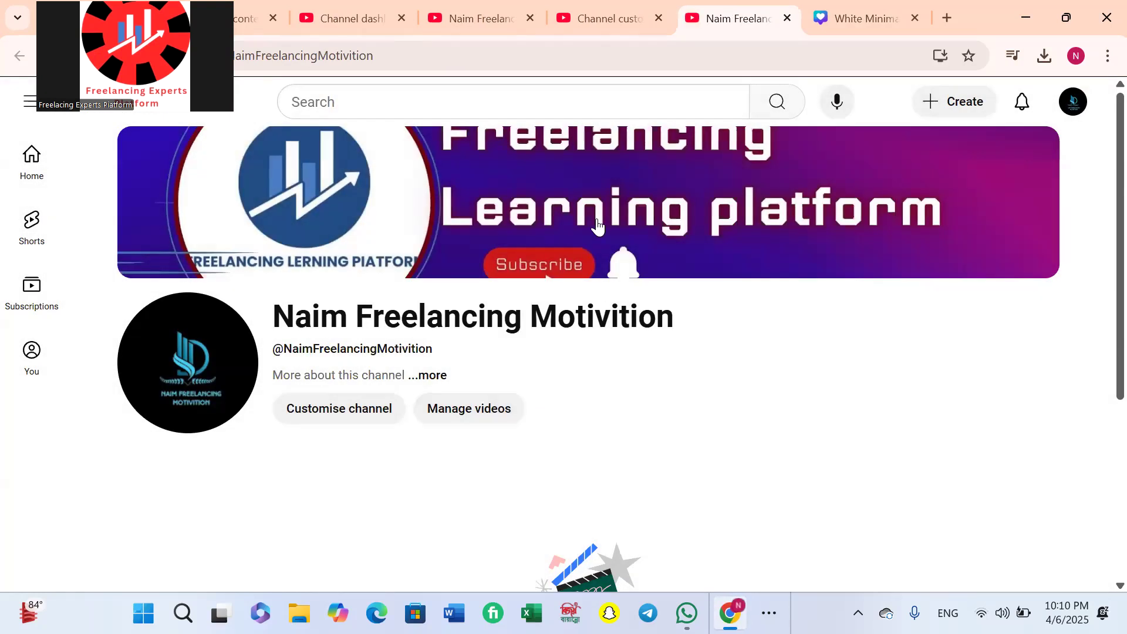